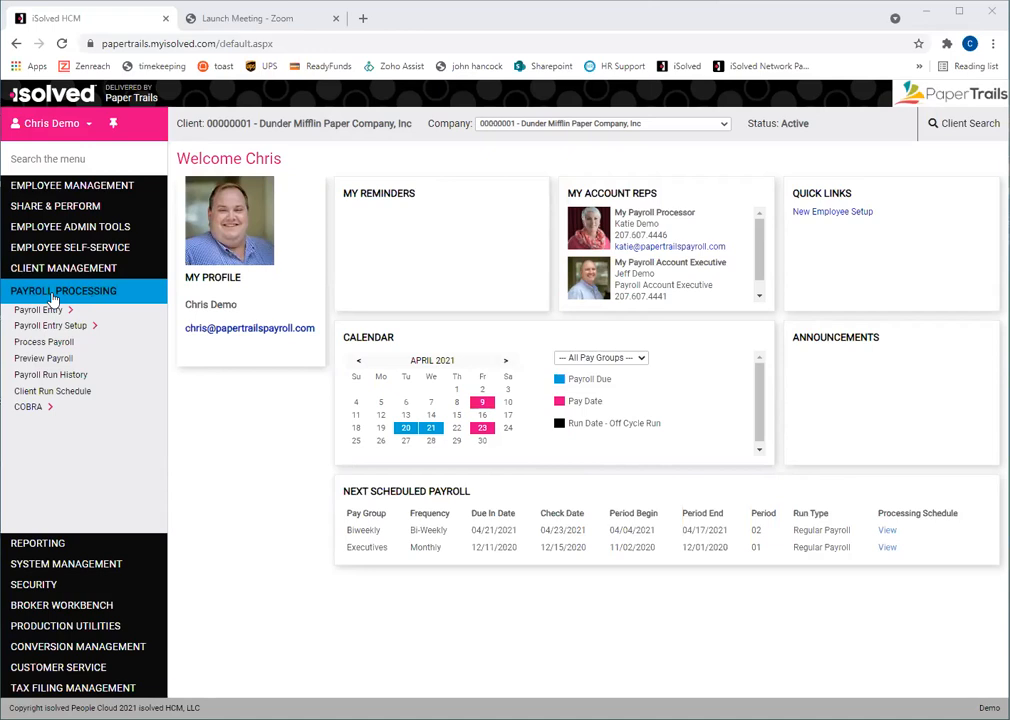
Open the Time Entry Options in the payroll entry setup and view the available default time entry templates.
click(40, 328)
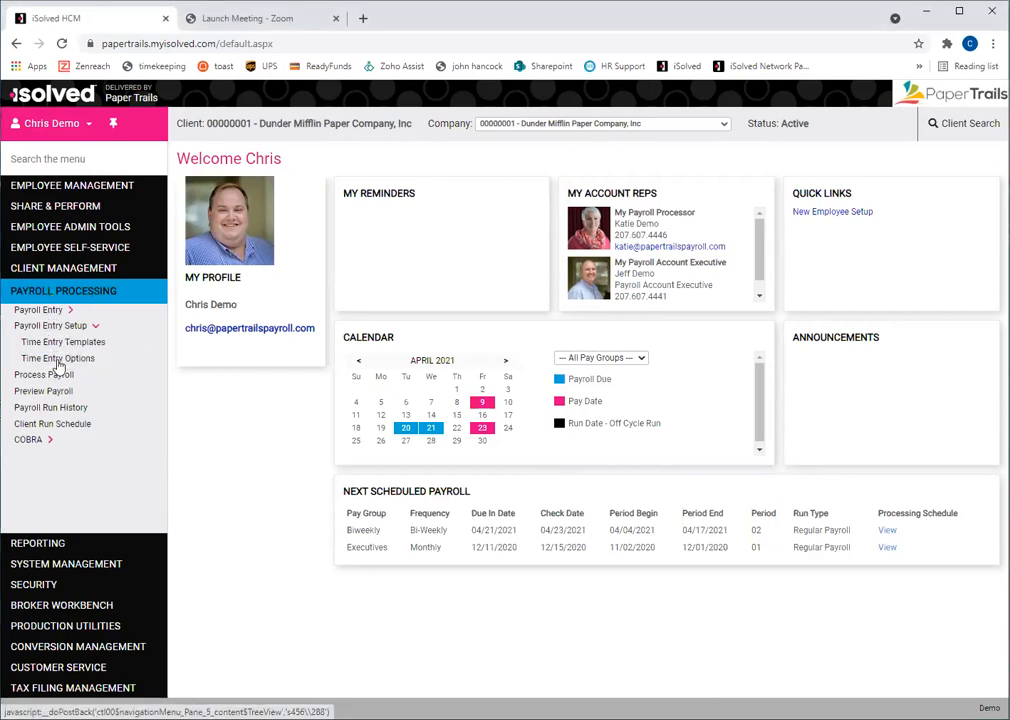
click(58, 359)
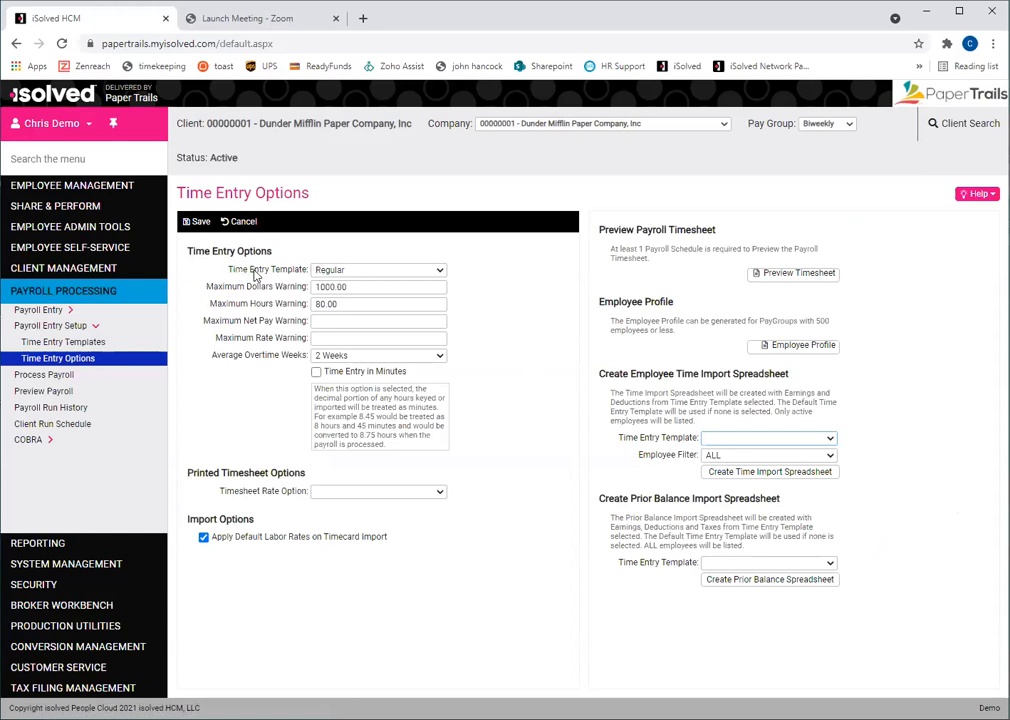
click(372, 272)
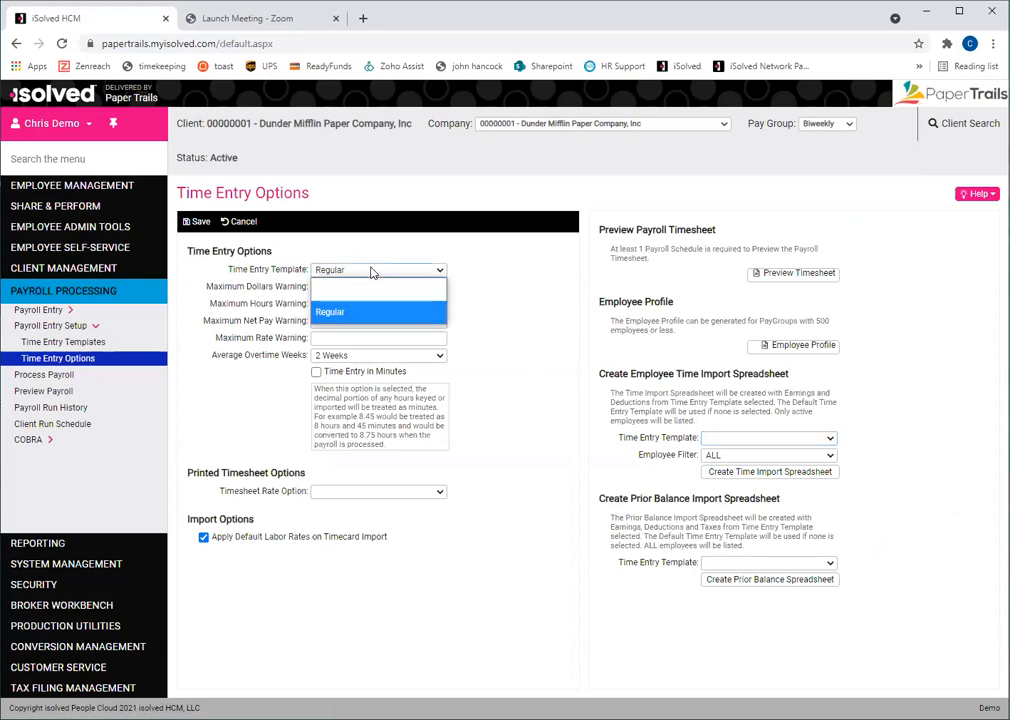
click(372, 272)
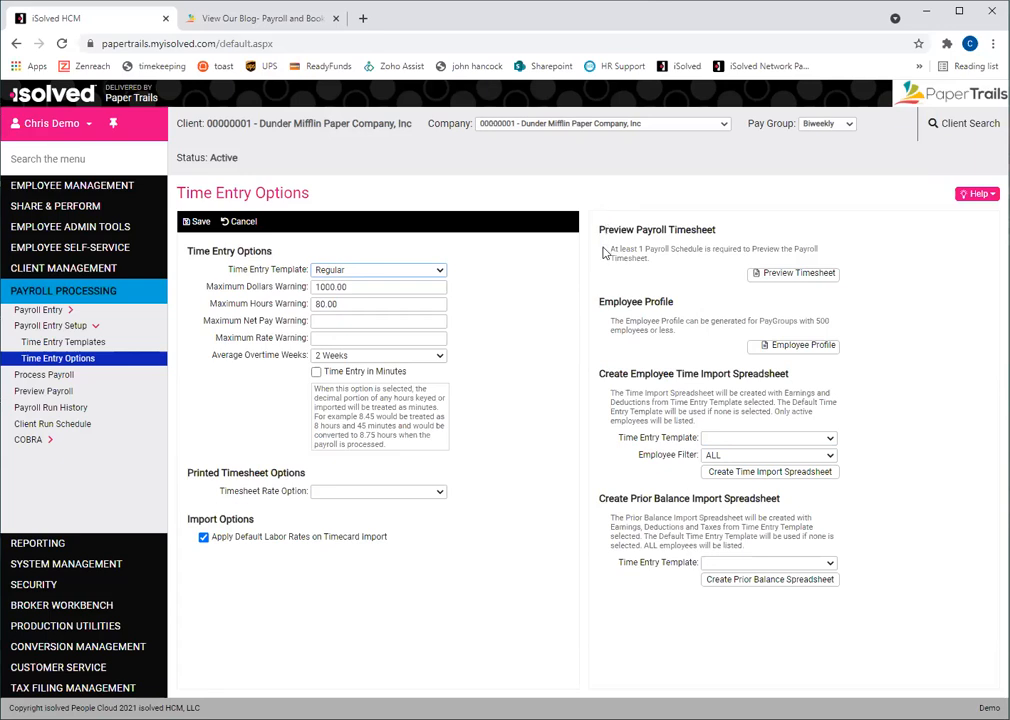
Generate the payroll timesheet preview, close the blog page and return to the Time Entry Options.
click(760, 275)
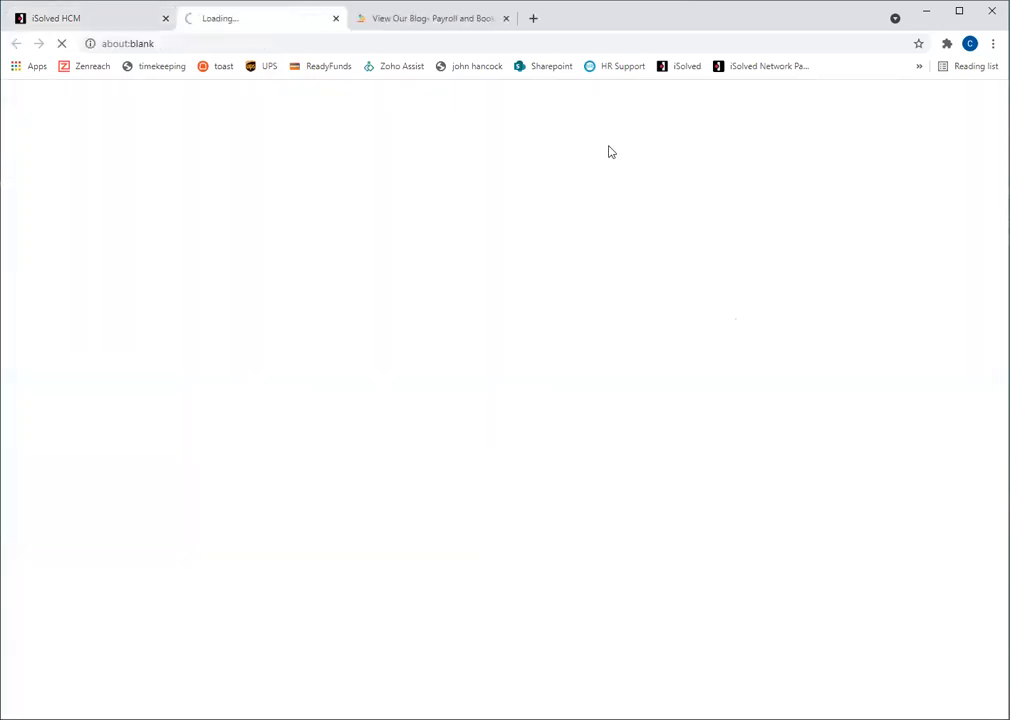
click(506, 18)
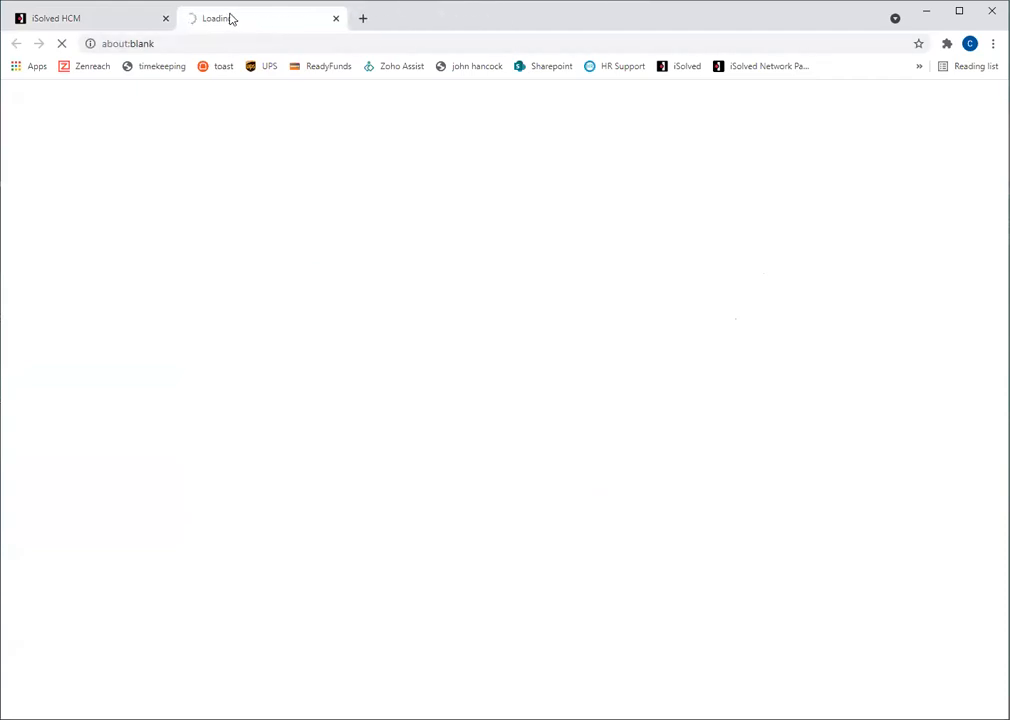
click(129, 22)
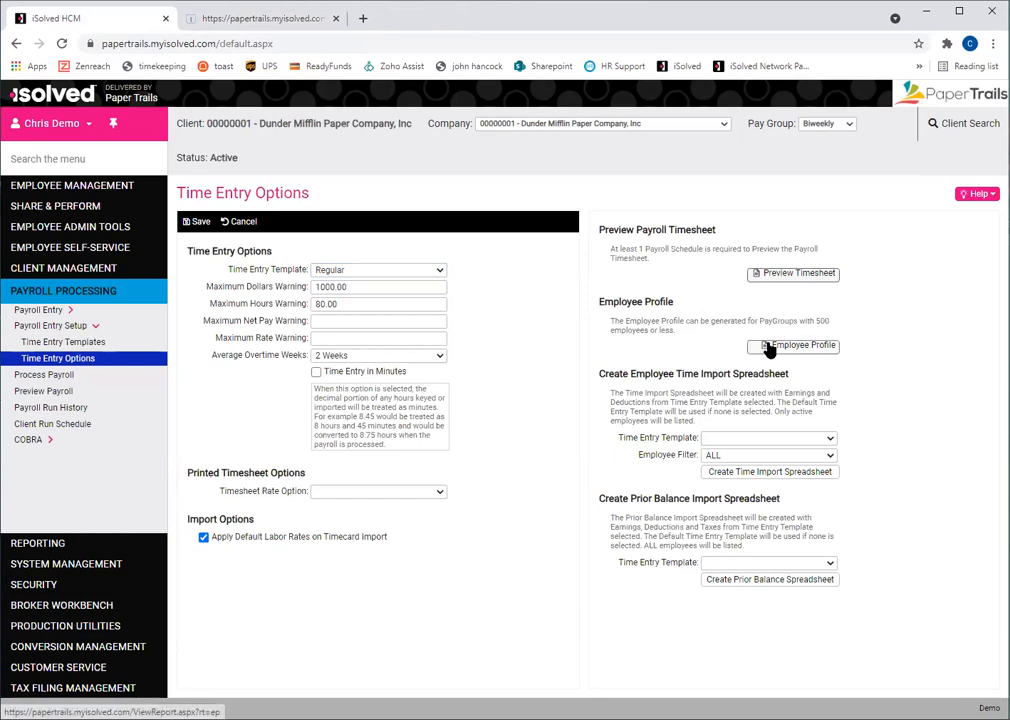
Generate the employee profile report for the Biweekly pay group and request another payroll timesheet preview.
click(770, 346)
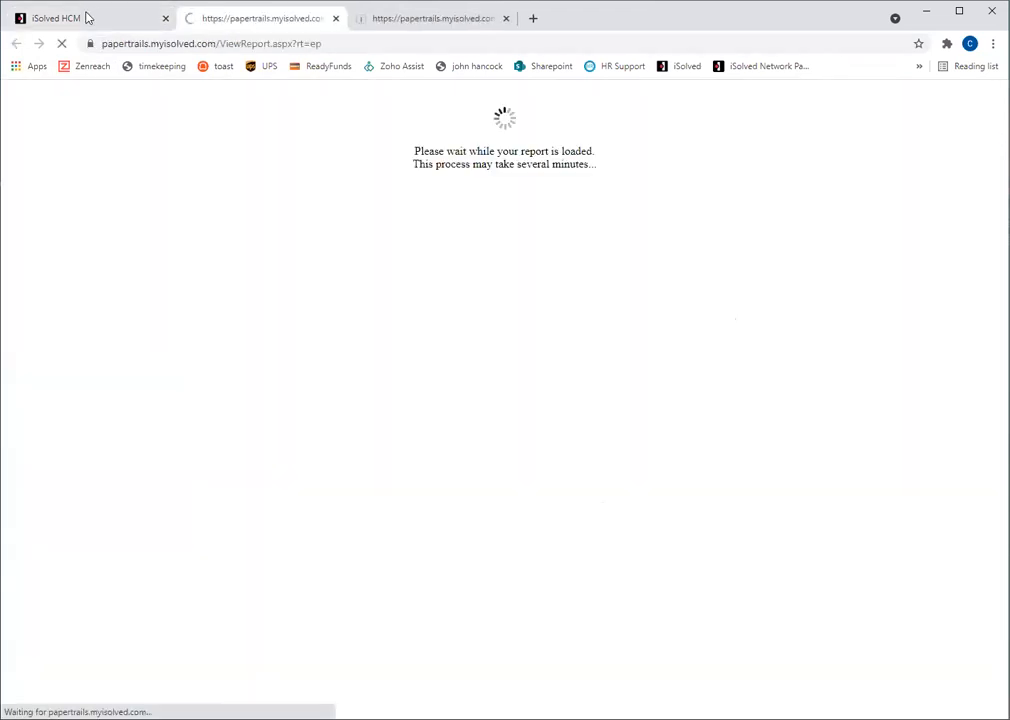
click(86, 12)
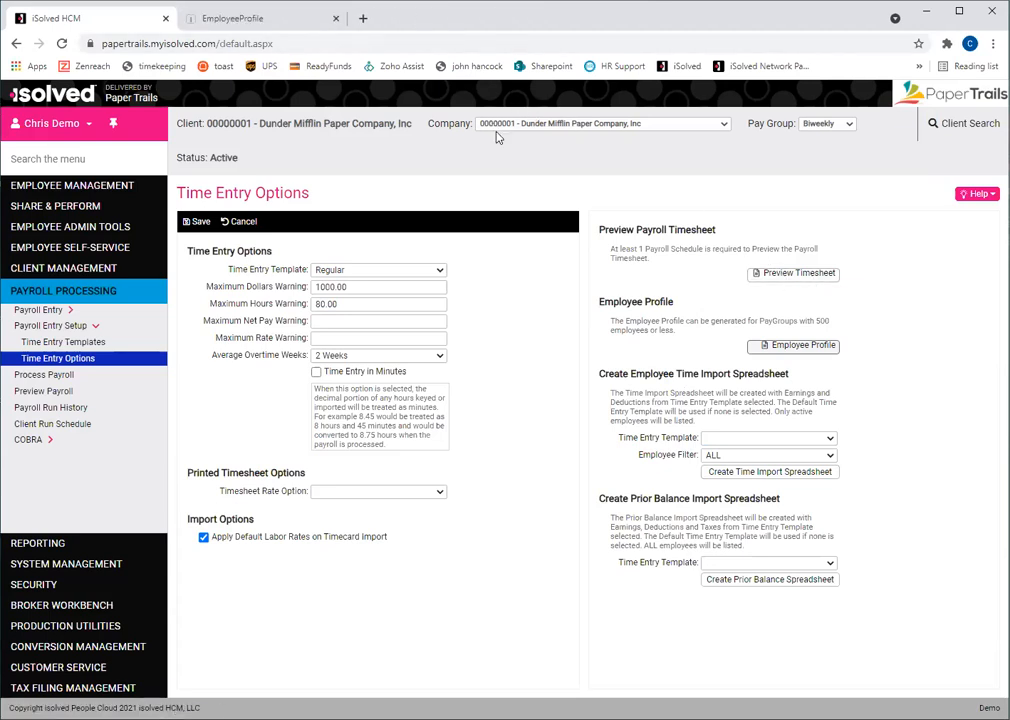
click(771, 273)
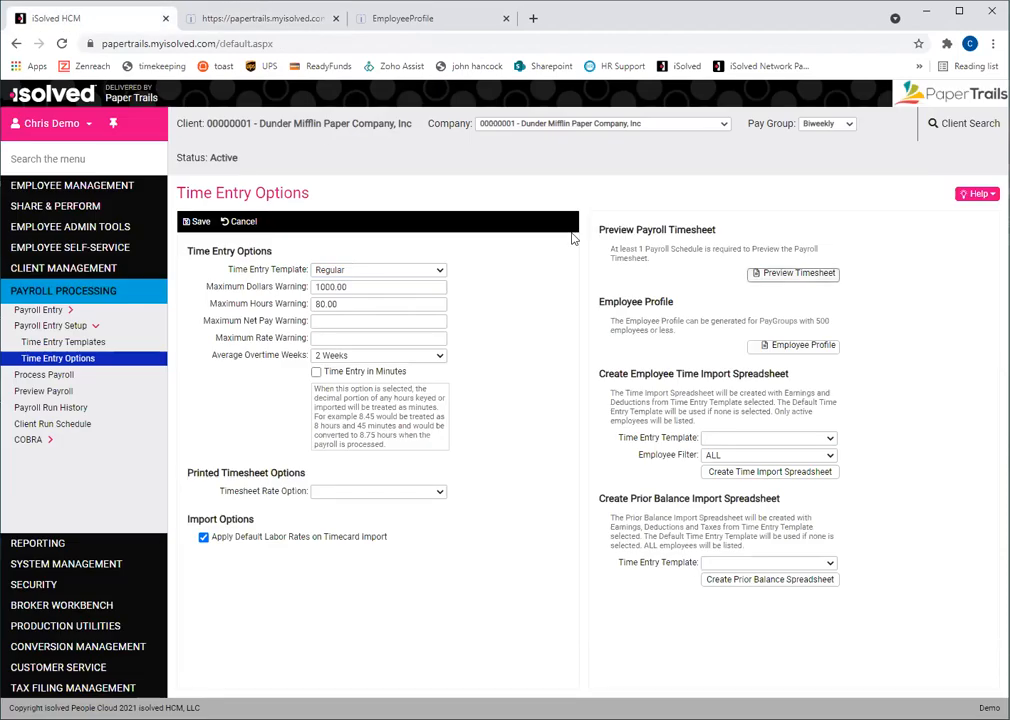
Create the employee time import spreadsheet using the Regular time entry template and all employees.
click(726, 437)
click(728, 472)
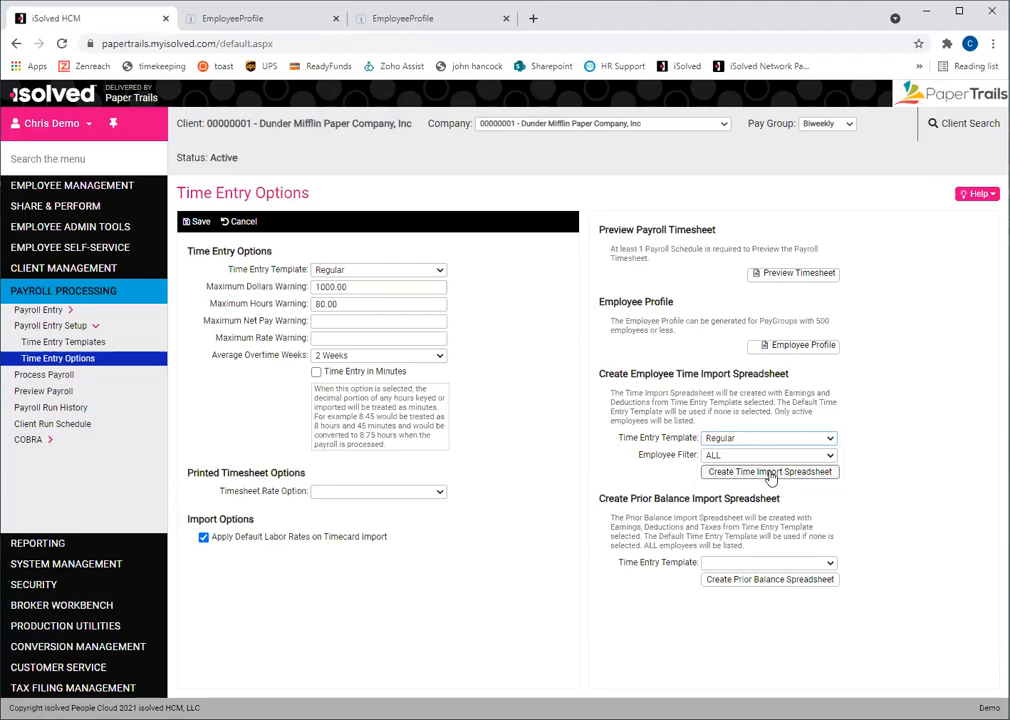
click(769, 474)
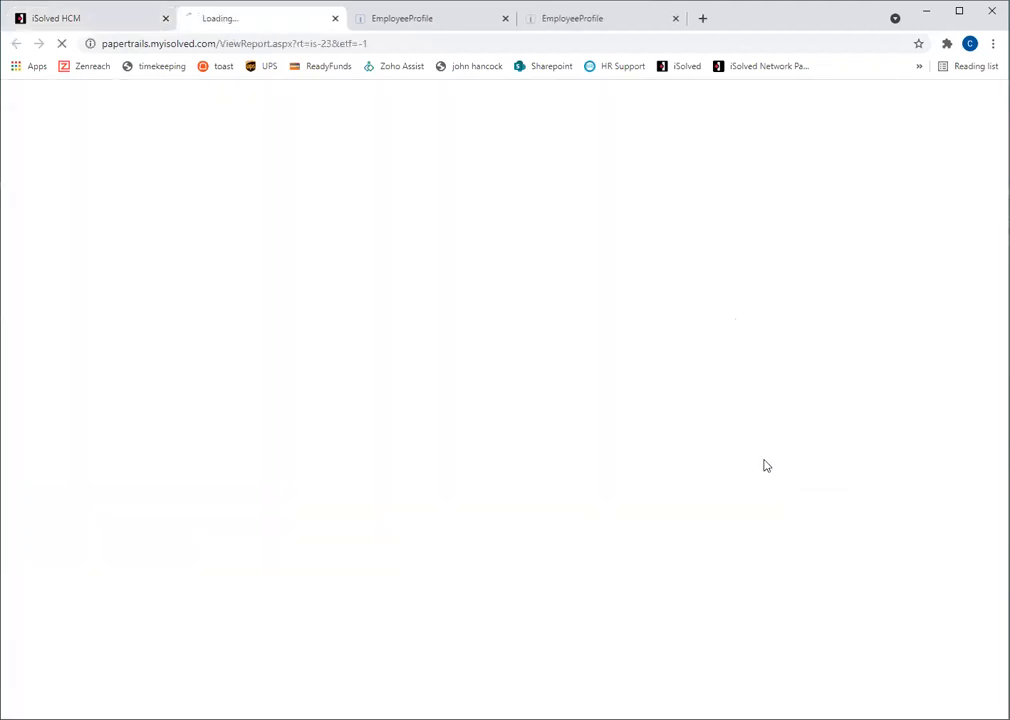
View the generated employee profile report and rerun the payroll timesheet preview from Time Entry Options.
click(573, 20)
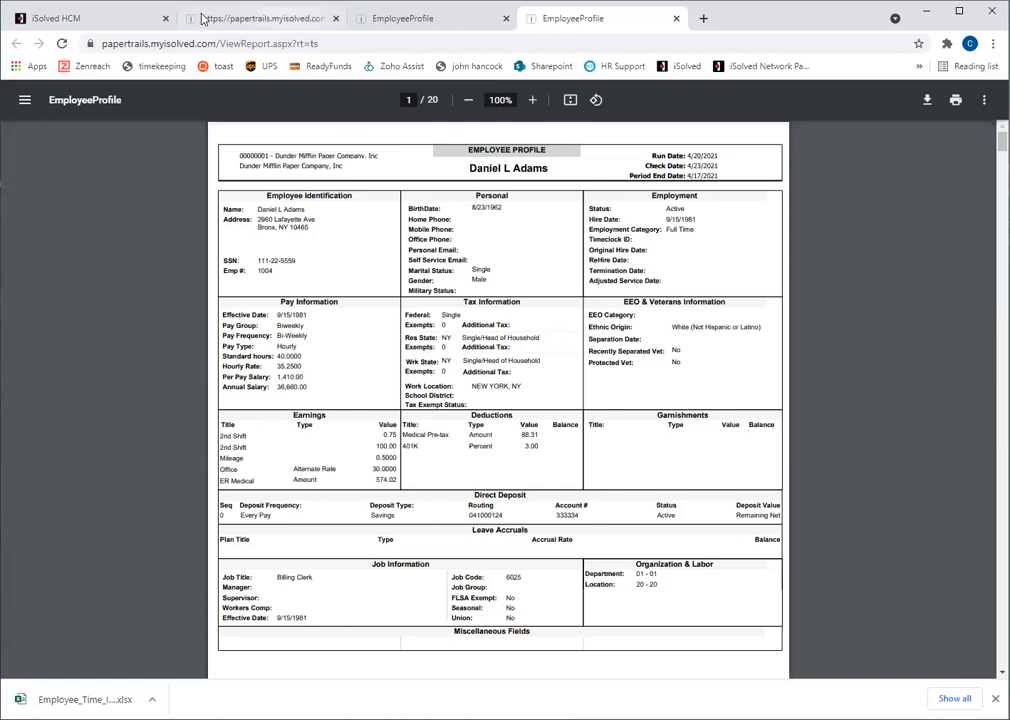
click(130, 18)
click(795, 274)
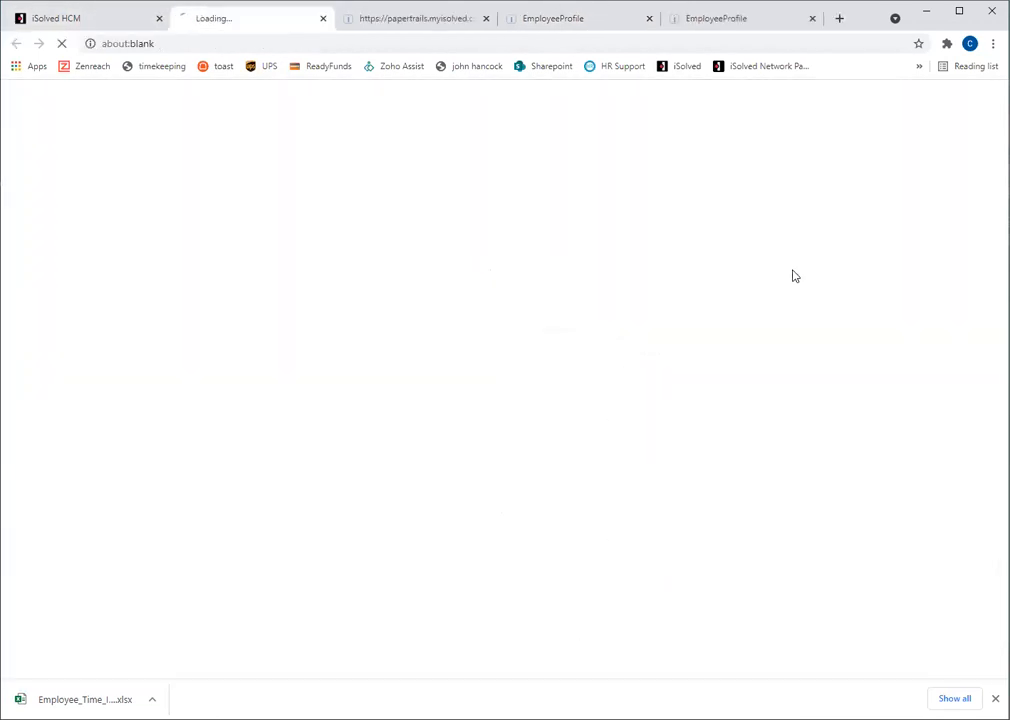
click(106, 22)
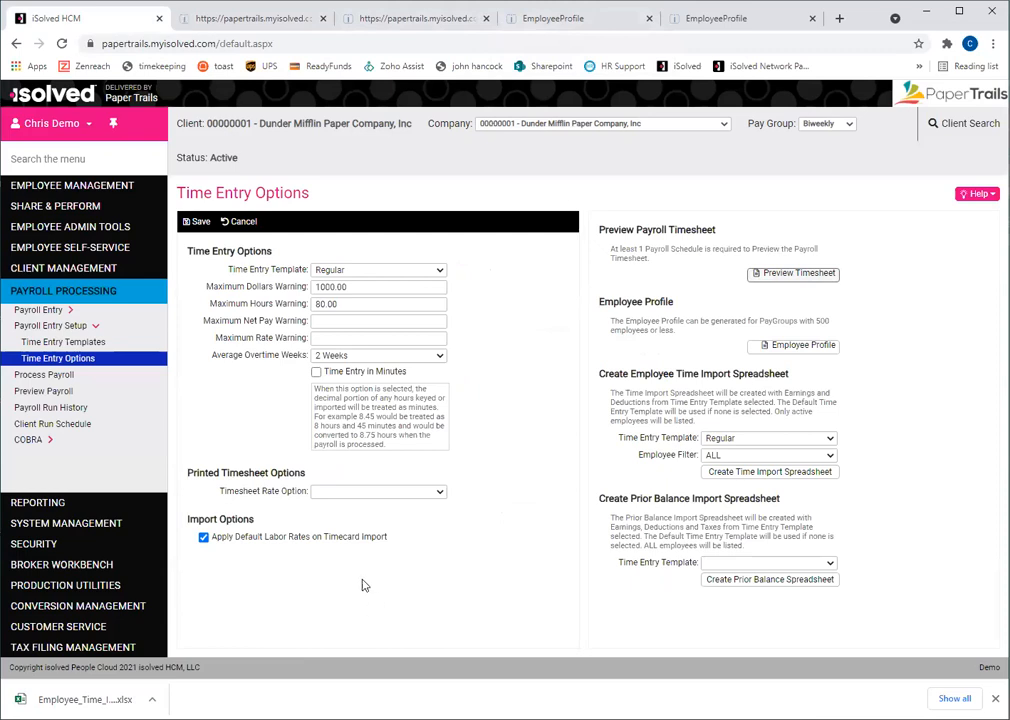
Open the downloaded employee time import spreadsheet and look through the pages of the payroll timesheet preview.
click(90, 698)
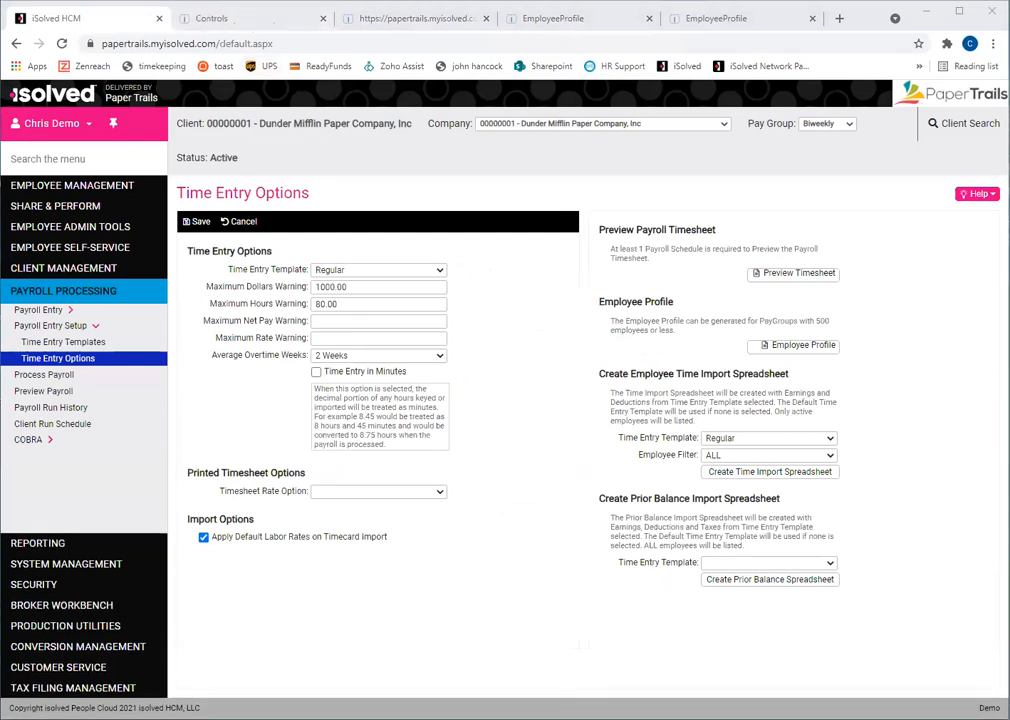
click(197, 21)
scroll(463, 343, down, 4)
scroll(460, 327, down, 2)
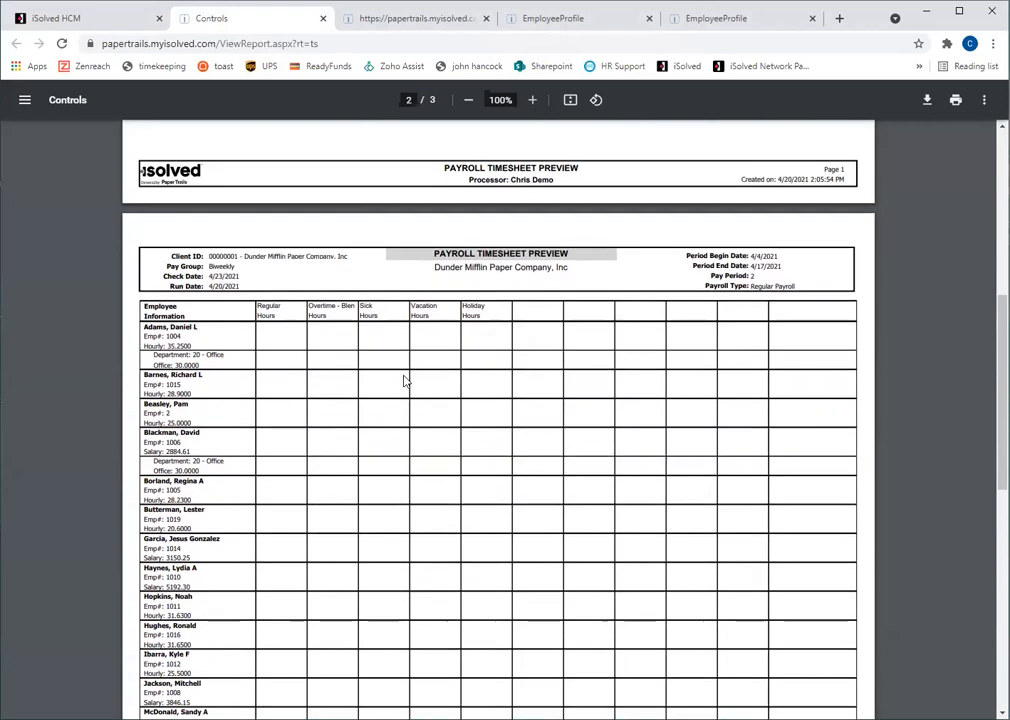
scroll(404, 380, down, 2)
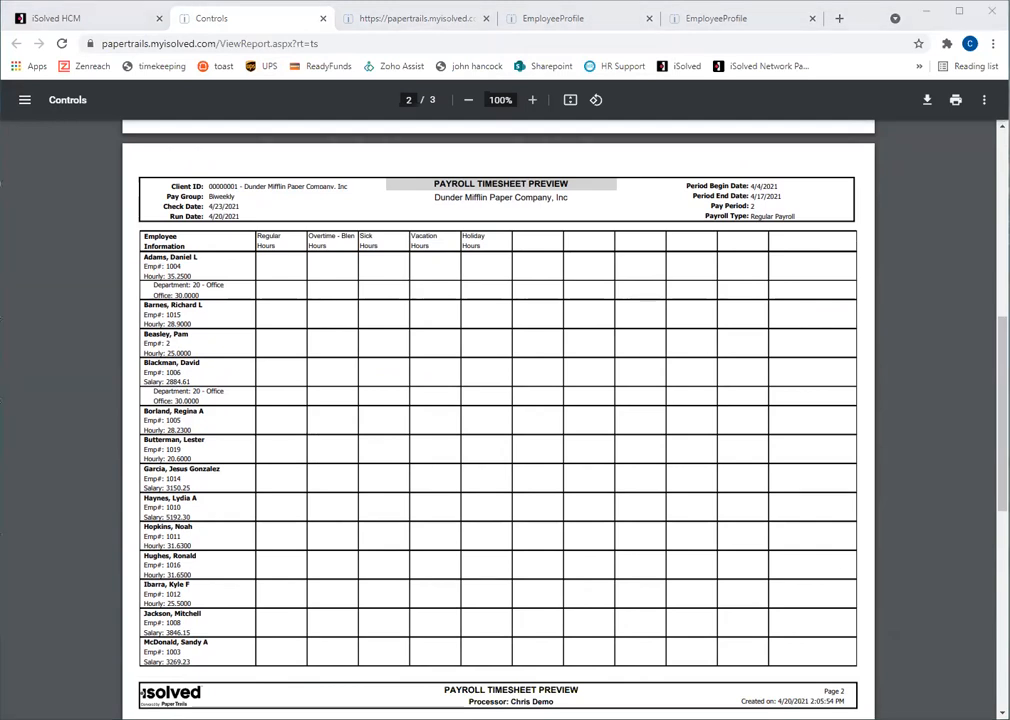
click(110, 24)
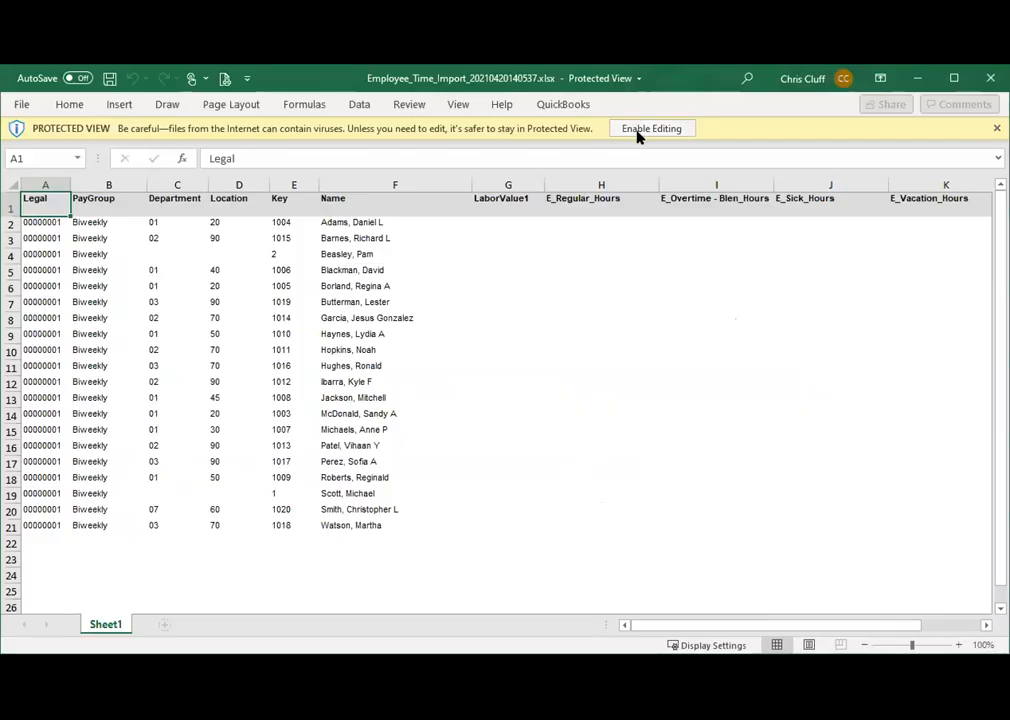
Enable editing of the time import spreadsheet and enter regular hours of 40 in H2 and 92.5 in H3.
click(651, 128)
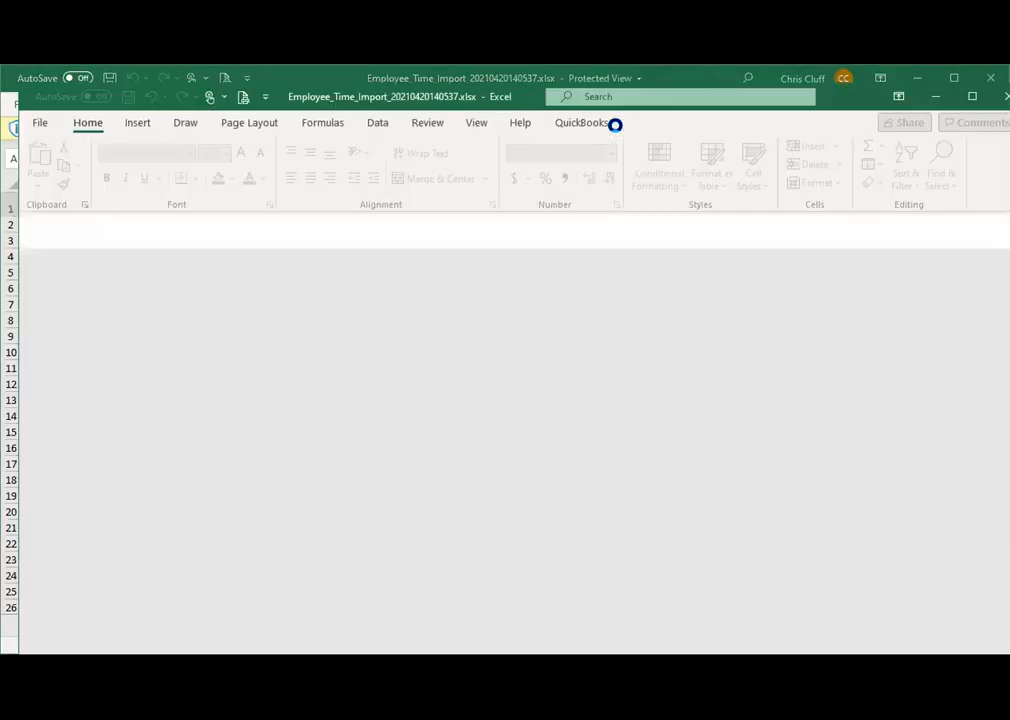
click(598, 277)
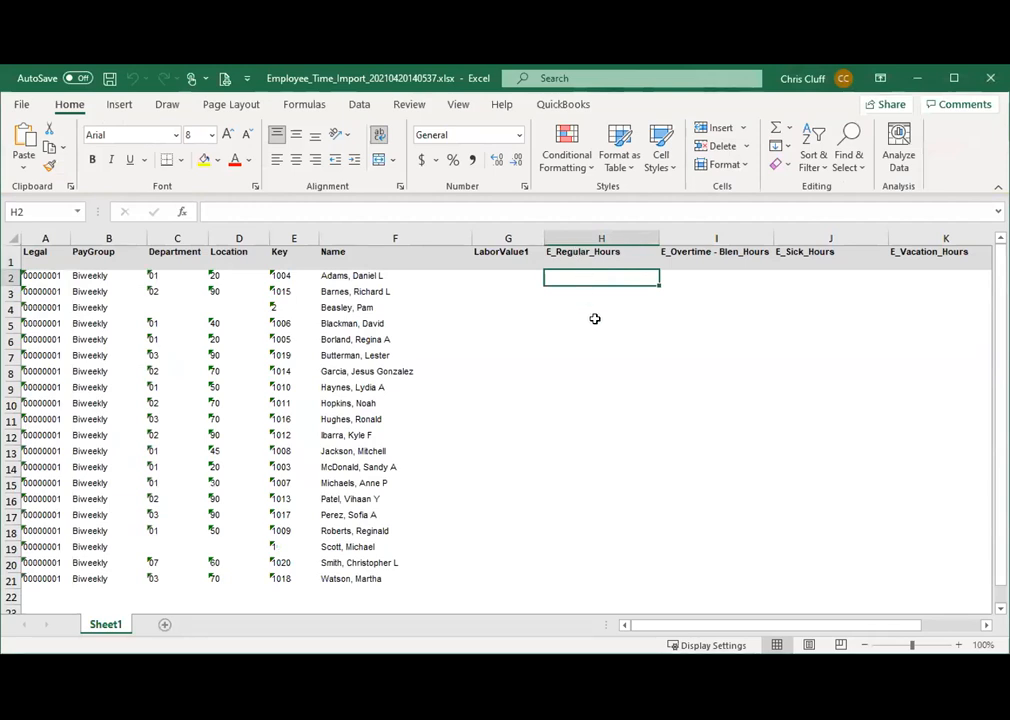
text(40)
key(Return)
text(92.5)
key(Return)
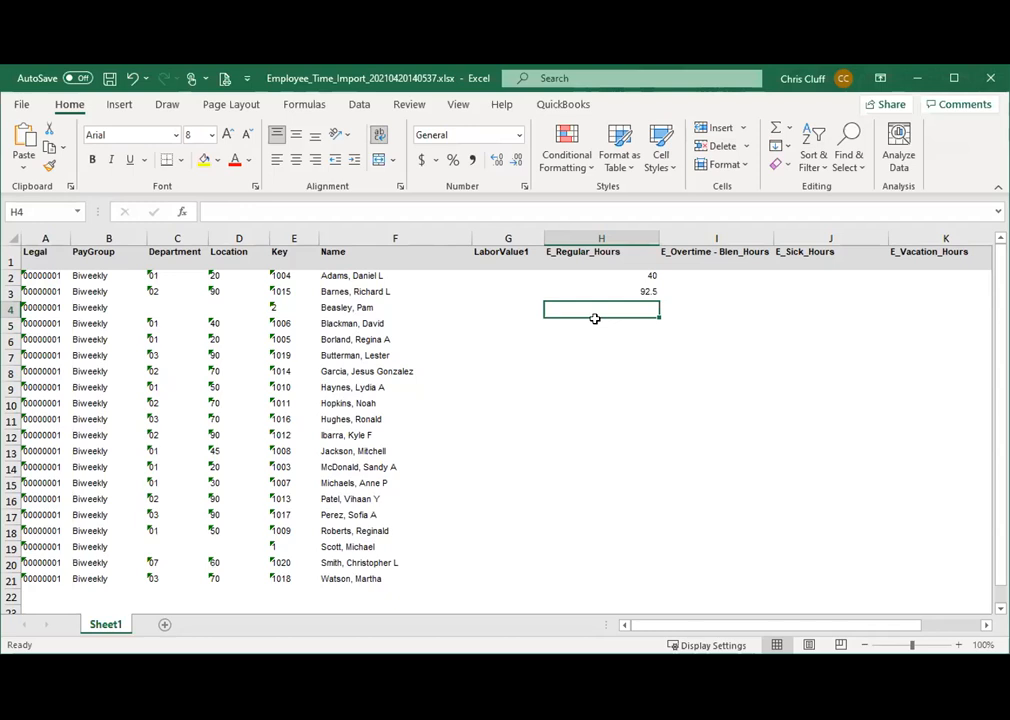
Enter regular hours of 52.5 in H6 and 40 in each of cells H7 to H10.
key(Down)
key(Down)
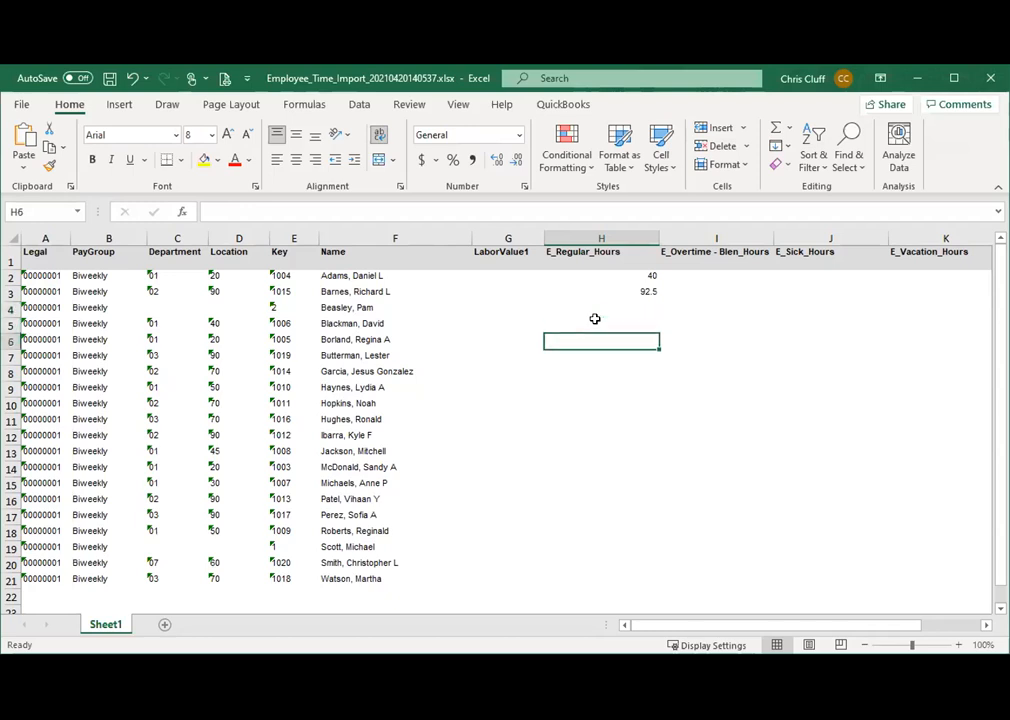
text(52.5)
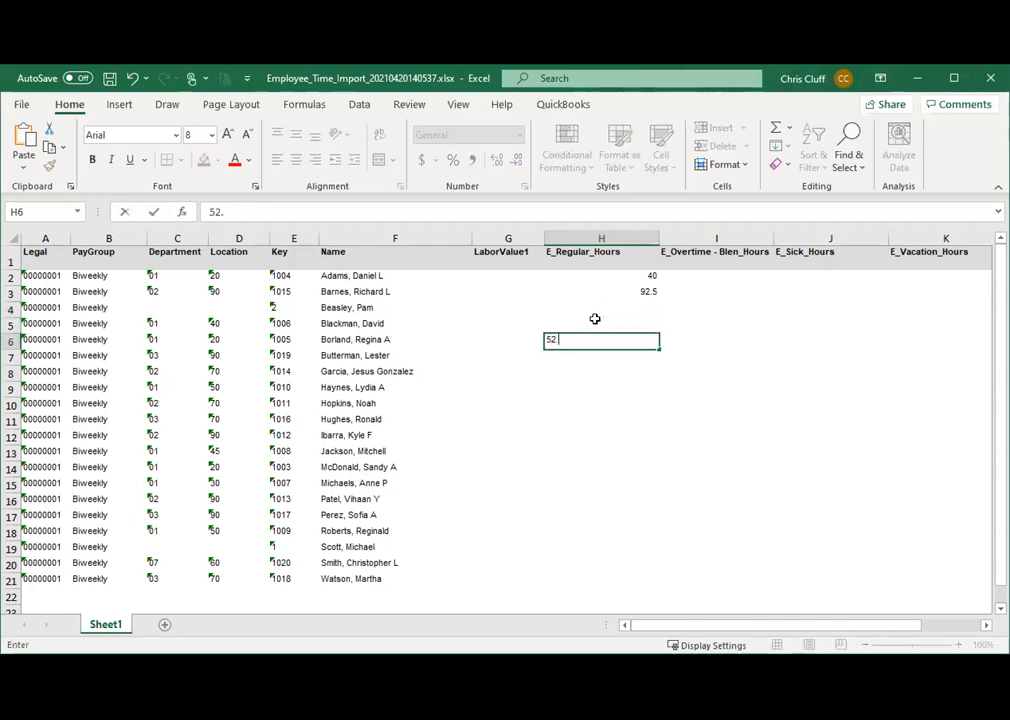
key(Return)
text(40)
key(Return)
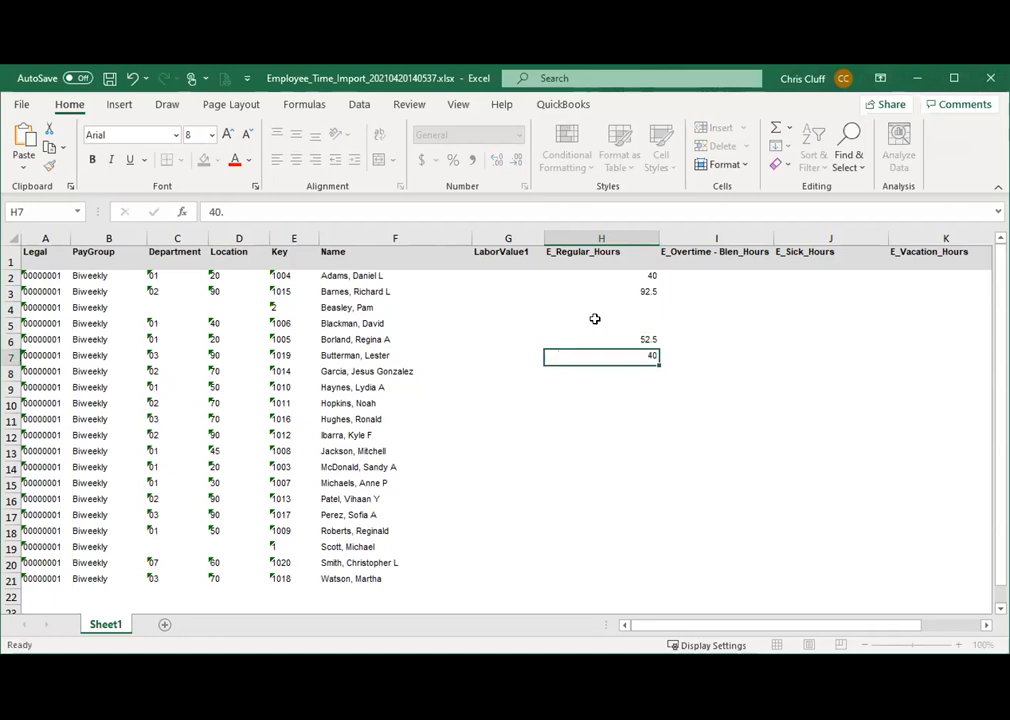
text(40)
key(Return)
text(40)
key(Return)
text(40)
key(Return)
Enter 40 sick hours in J12 and 80 vacation hours in K13.
key(Down)
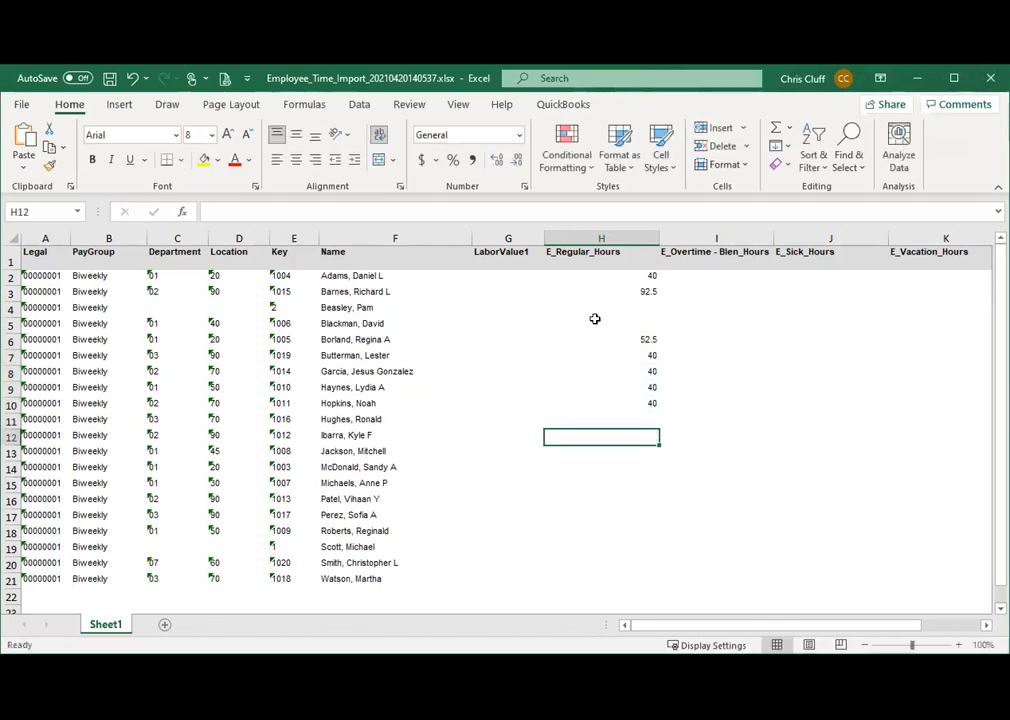
key(Right)
key(Right)
text(40)
key(Return)
key(Right)
text(80)
key(Return)
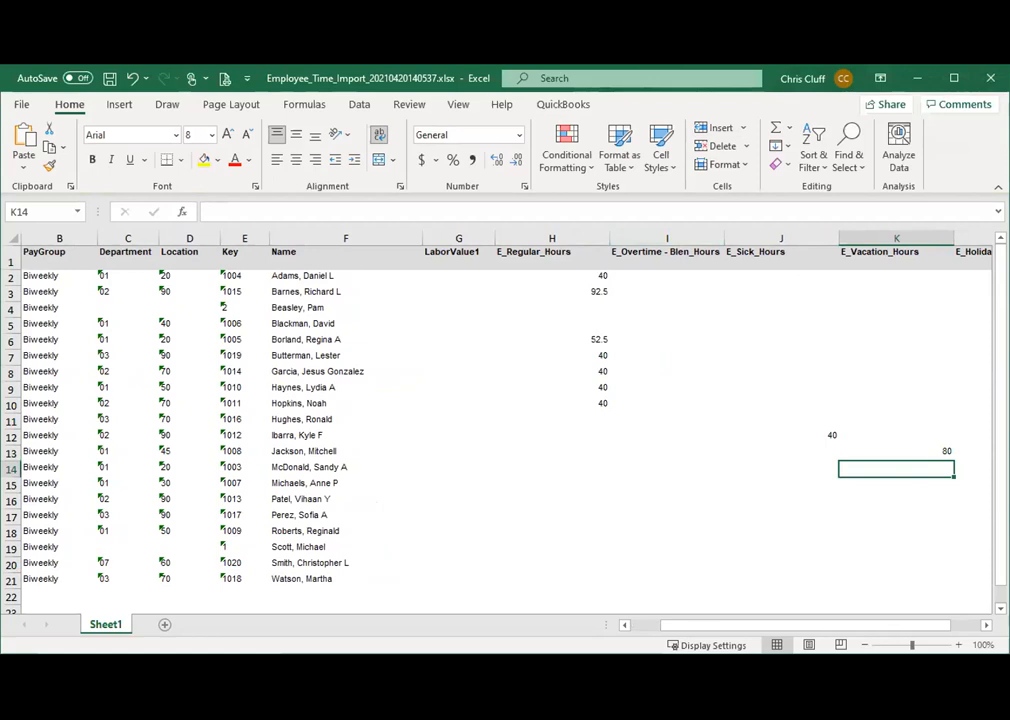
Switch back to iSolved in the browser, open the Time Entry Templates and start editing the Regular template.
key(alt+Tab)
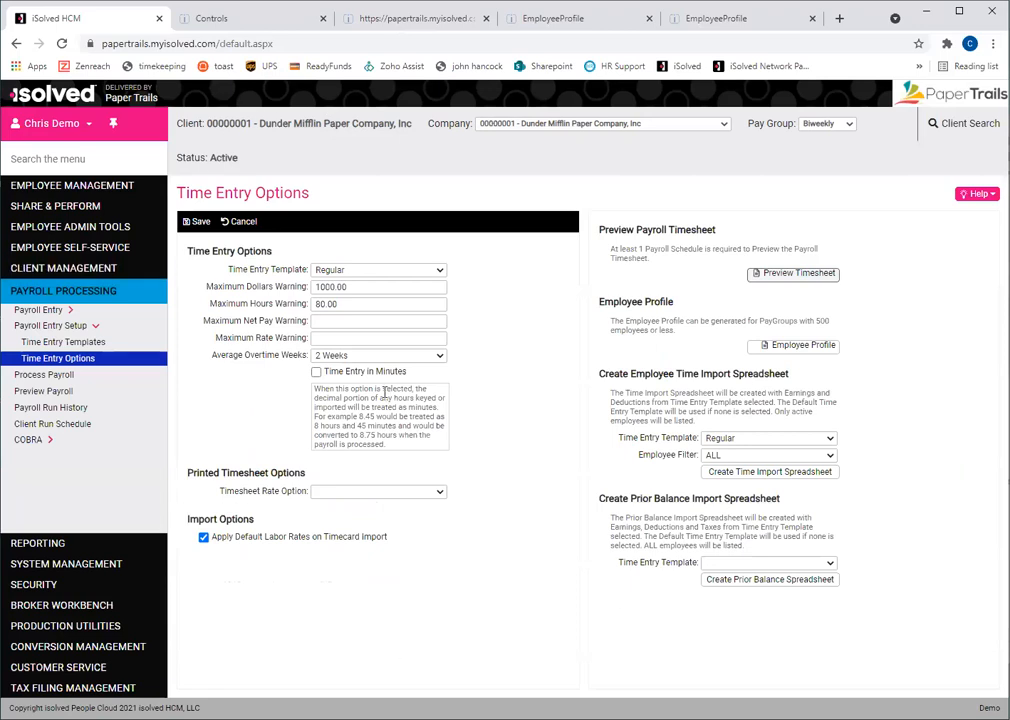
click(84, 348)
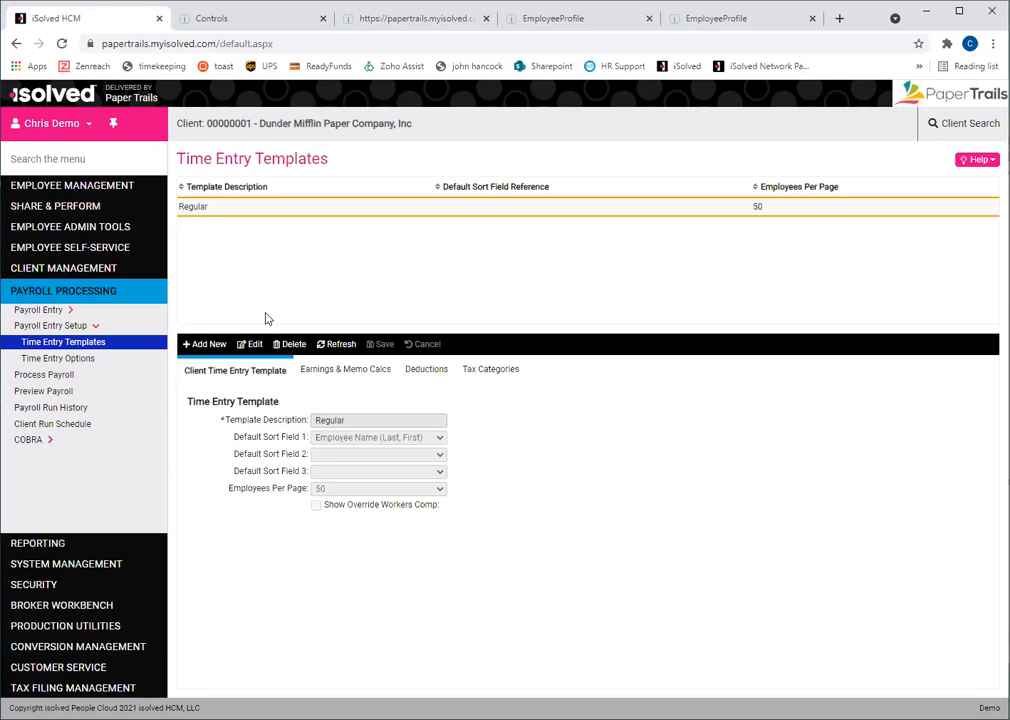
click(253, 344)
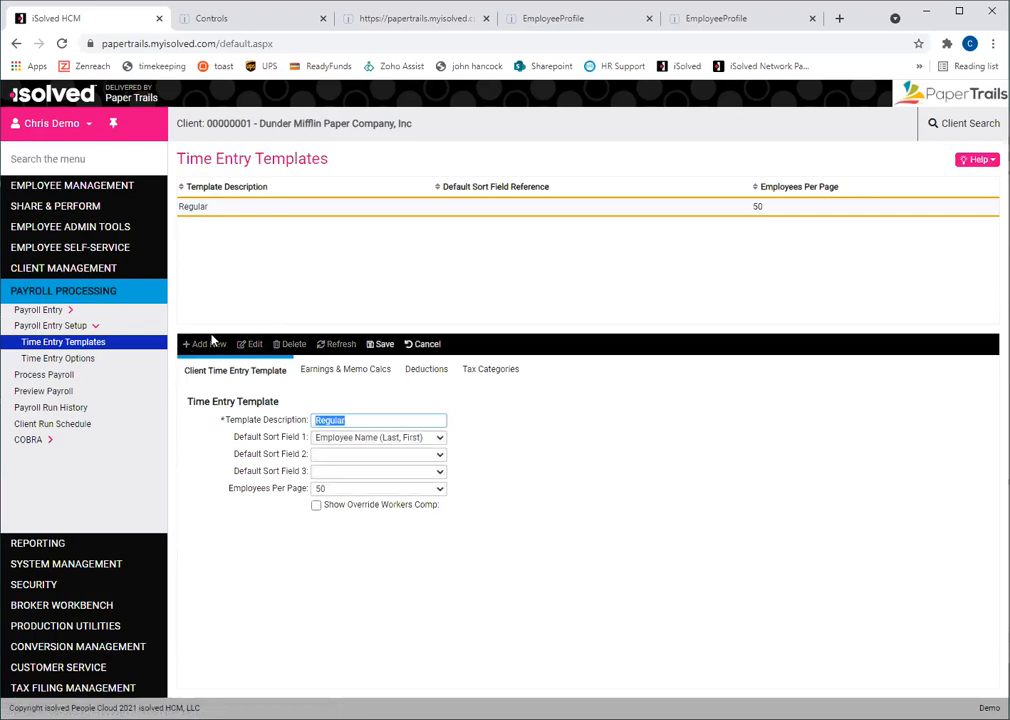
Set the Regular template's first sort field to Department Title, the second to Employee Name (Last, First), and employees per page to 100.
click(366, 440)
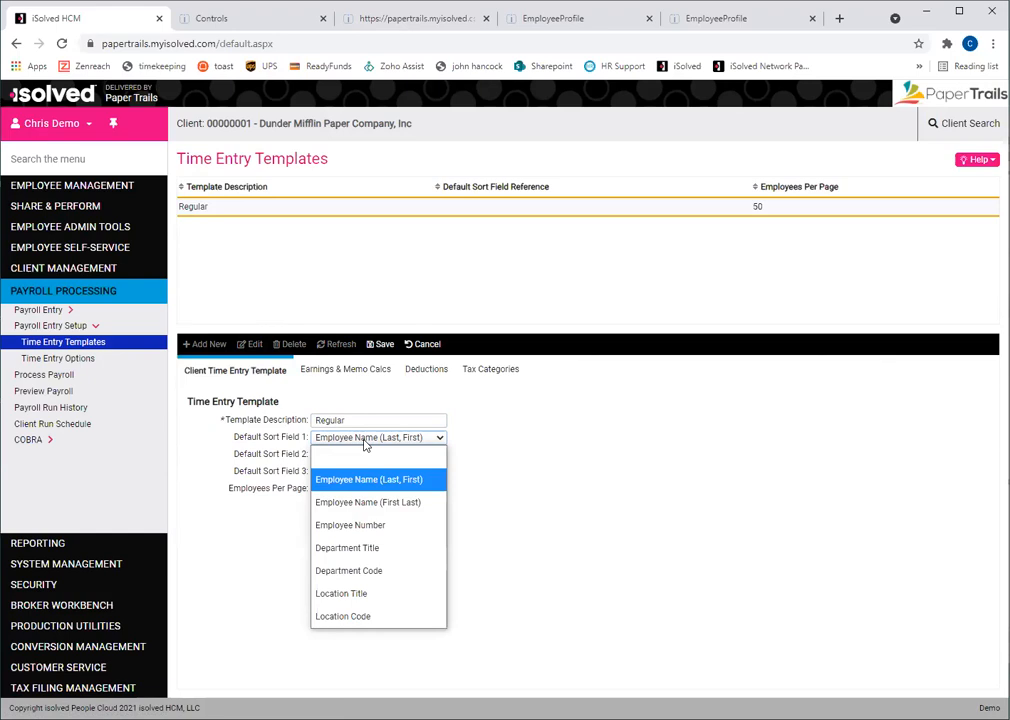
click(364, 441)
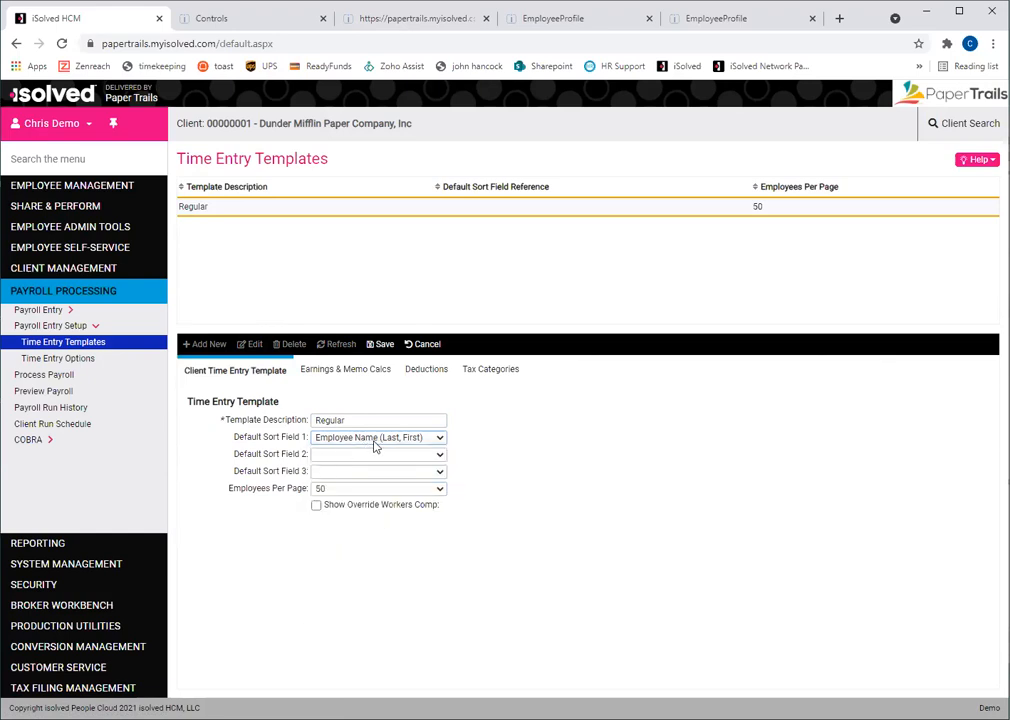
click(376, 439)
click(365, 548)
click(362, 456)
click(374, 497)
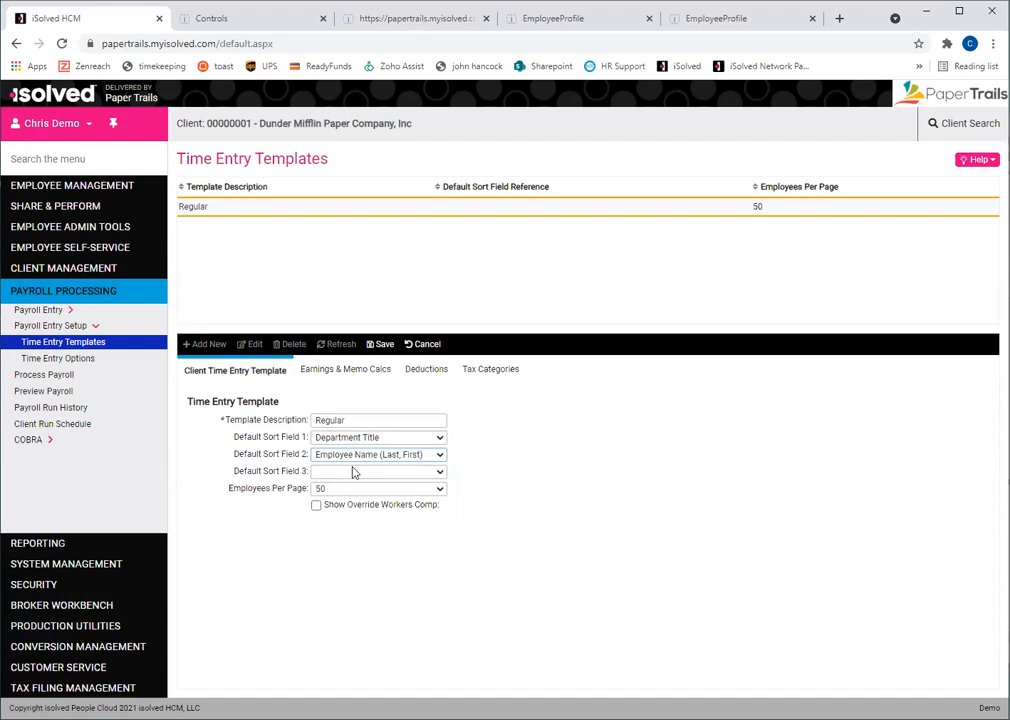
click(356, 489)
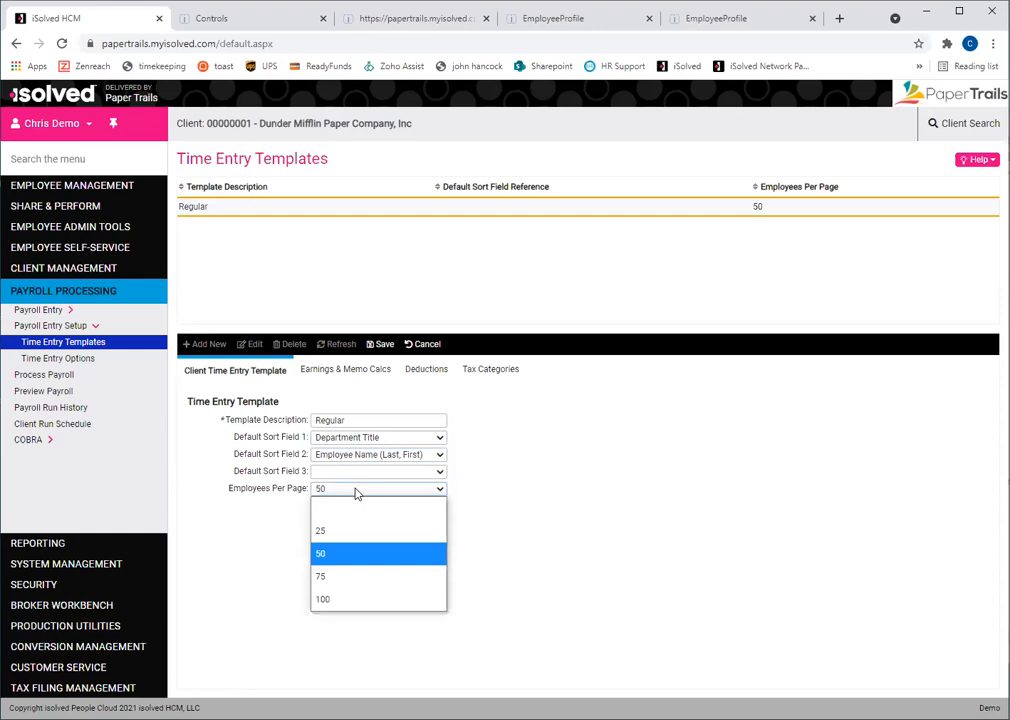
click(354, 598)
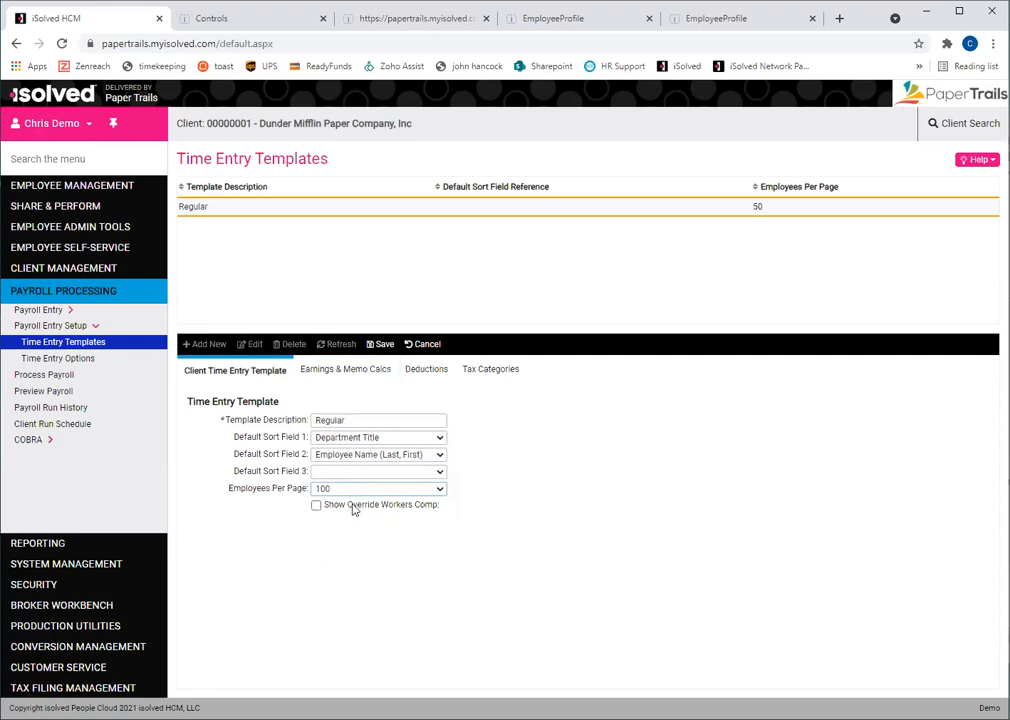
Save the Regular template's general settings, then enable Bonus, Bereavement and Commission among its earnings.
click(393, 342)
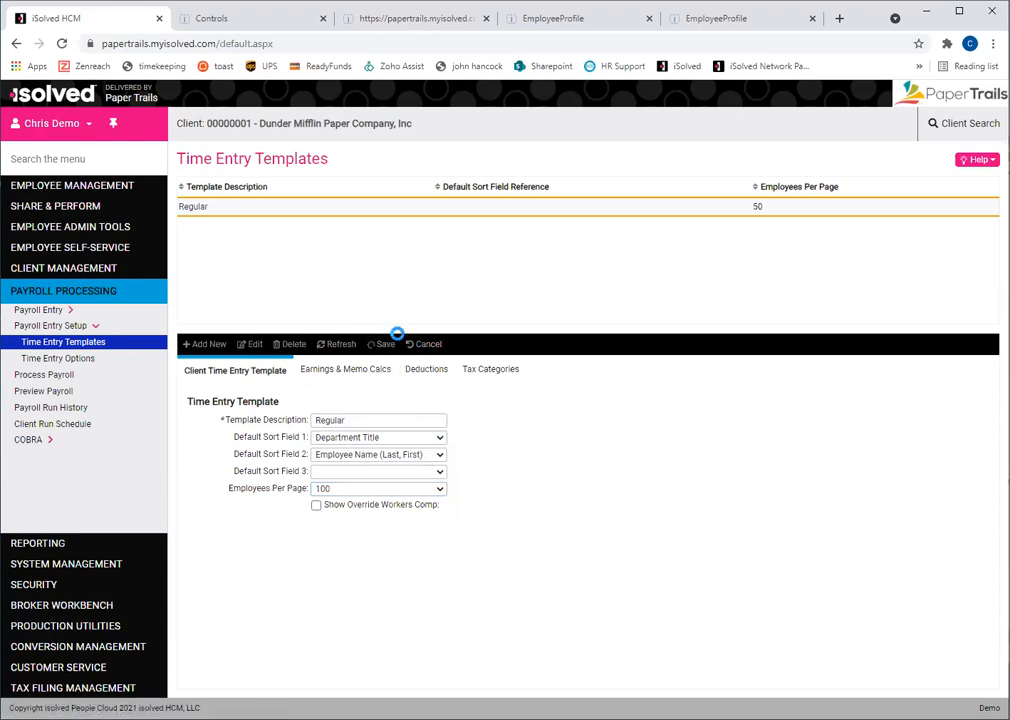
click(308, 372)
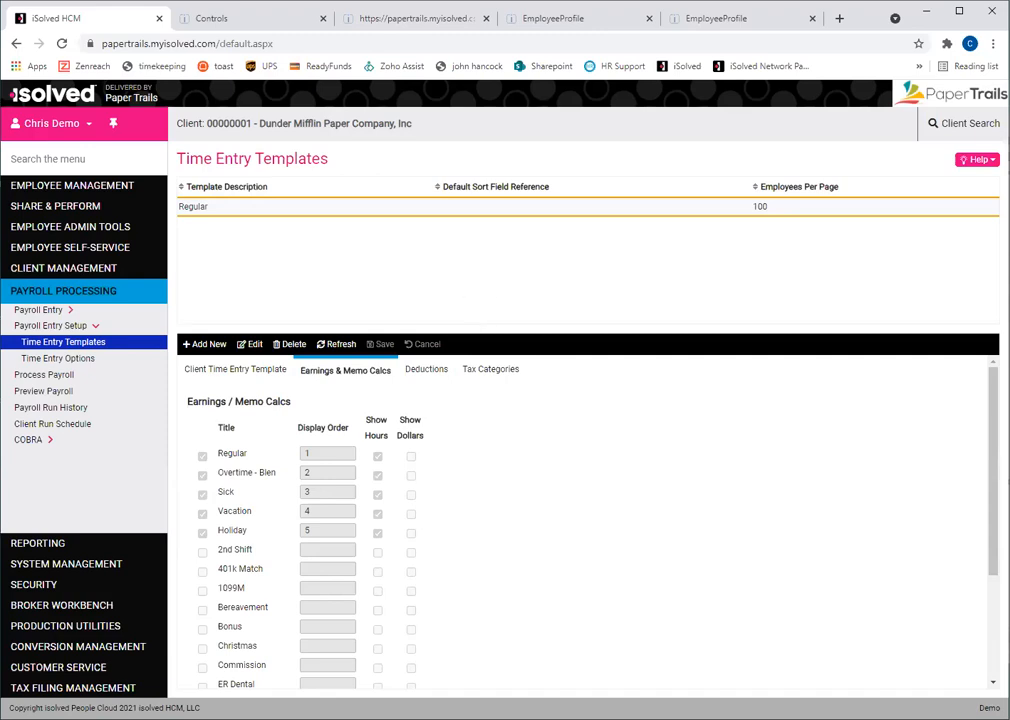
click(258, 346)
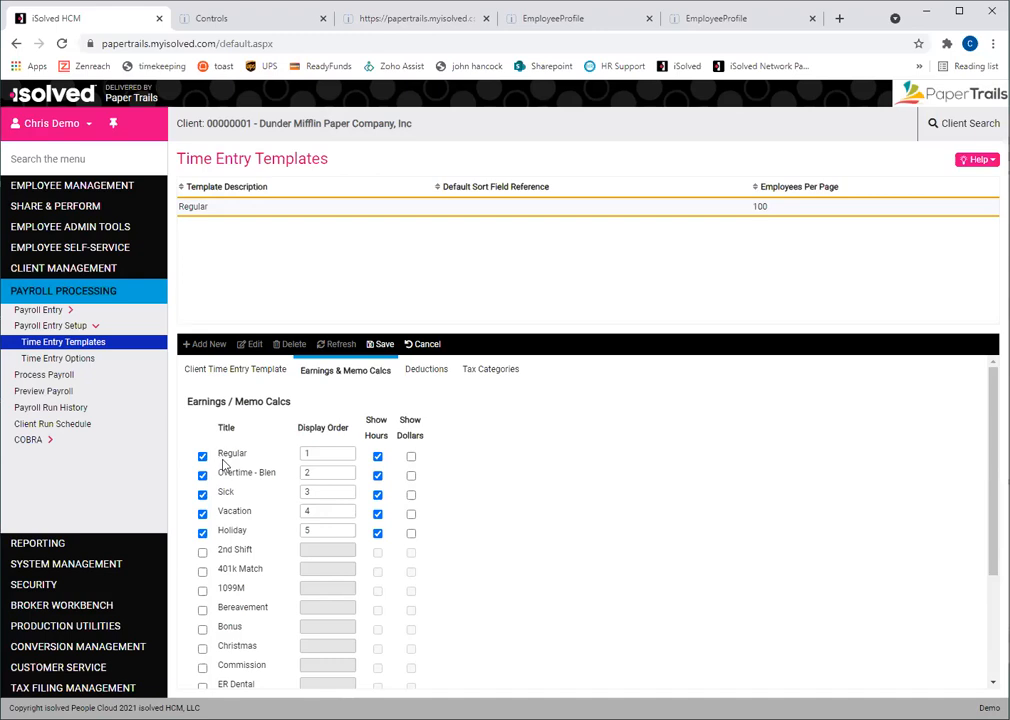
scroll(210, 450, down, 1)
click(203, 557)
click(203, 540)
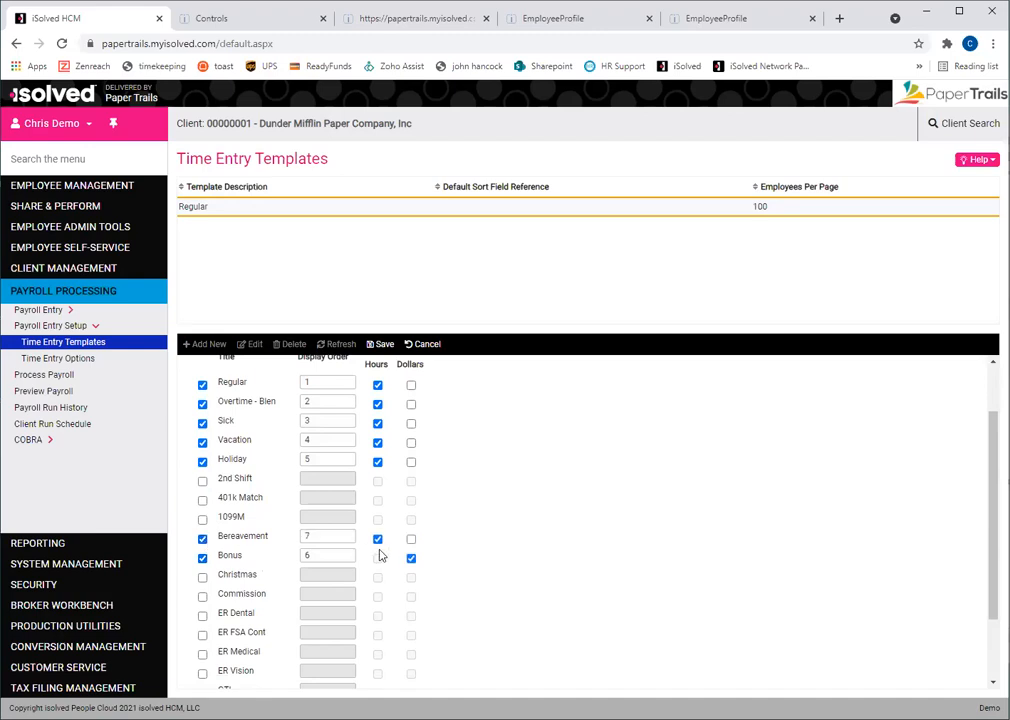
scroll(325, 426, up, 1)
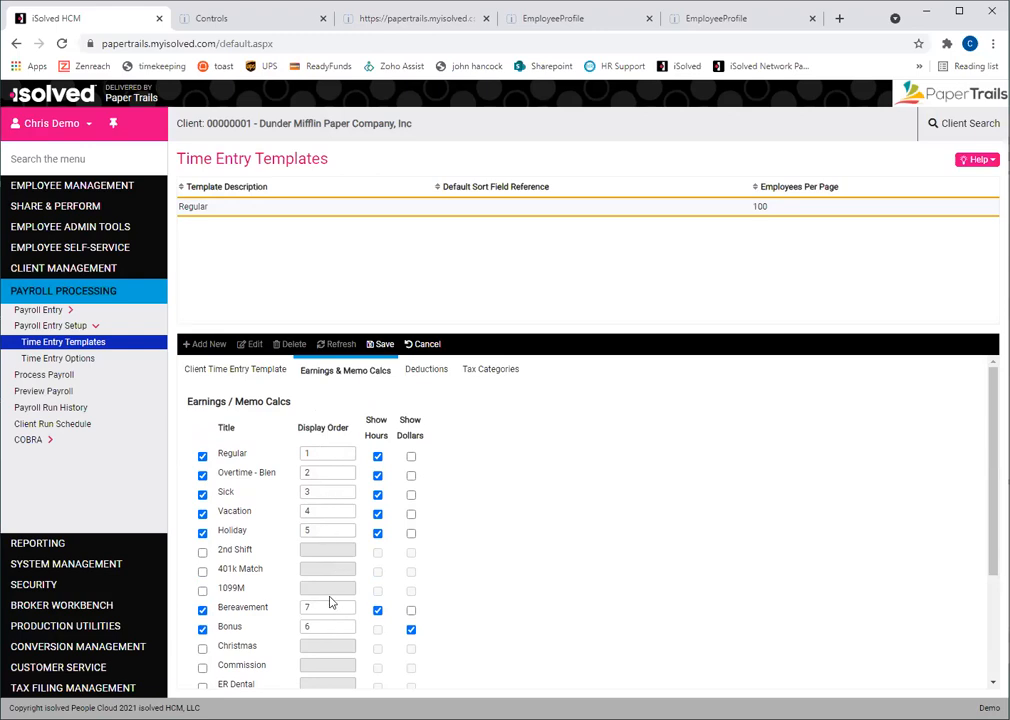
scroll(340, 512, down, 3)
click(202, 525)
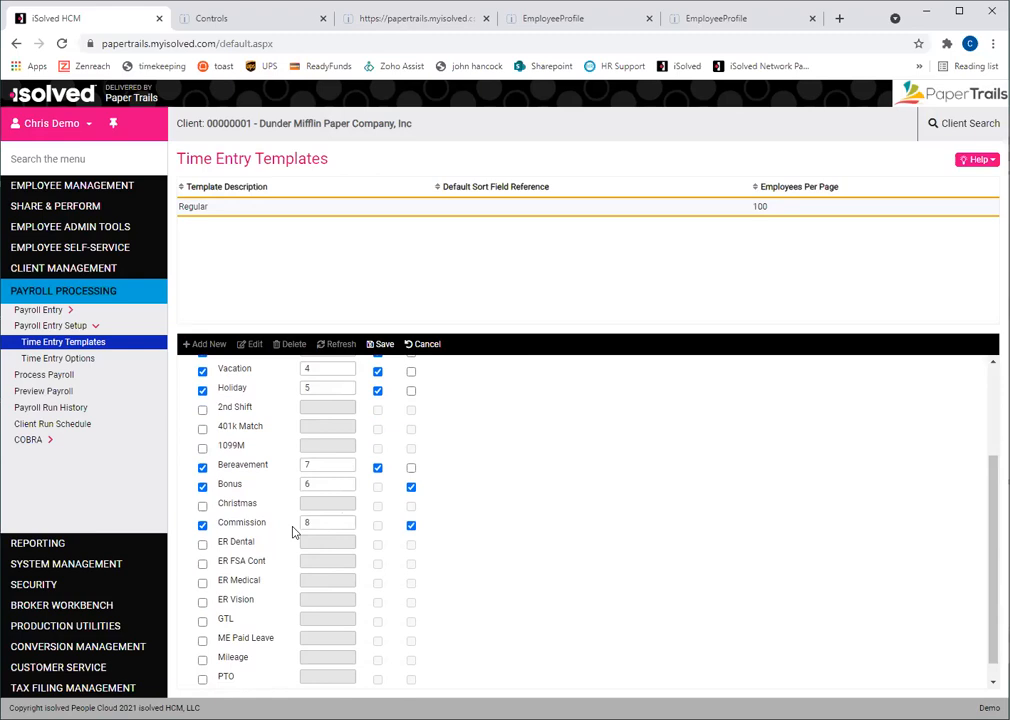
Set the earnings display order to Bereavement 3, Bonus 4, Commission 6, Vacation 7 and Sick 8, and save the template.
scroll(318, 506, up, 2)
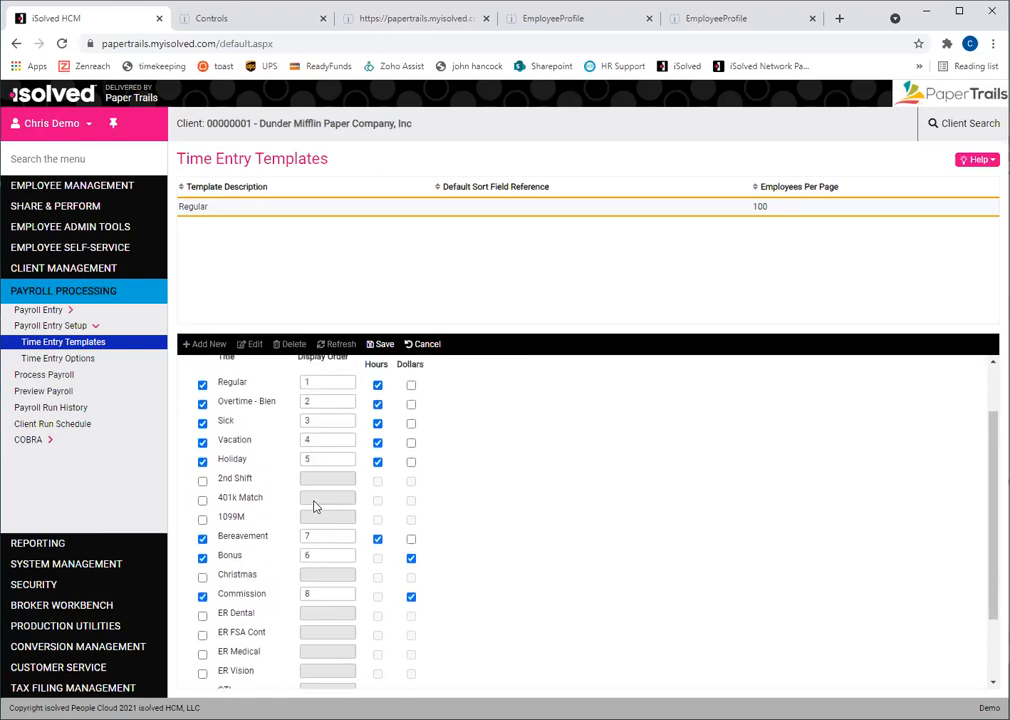
double_click(320, 423)
double_click(318, 440)
text(8)
double_click(334, 596)
double_click(320, 537)
text(3)
double_click(322, 555)
click(380, 344)
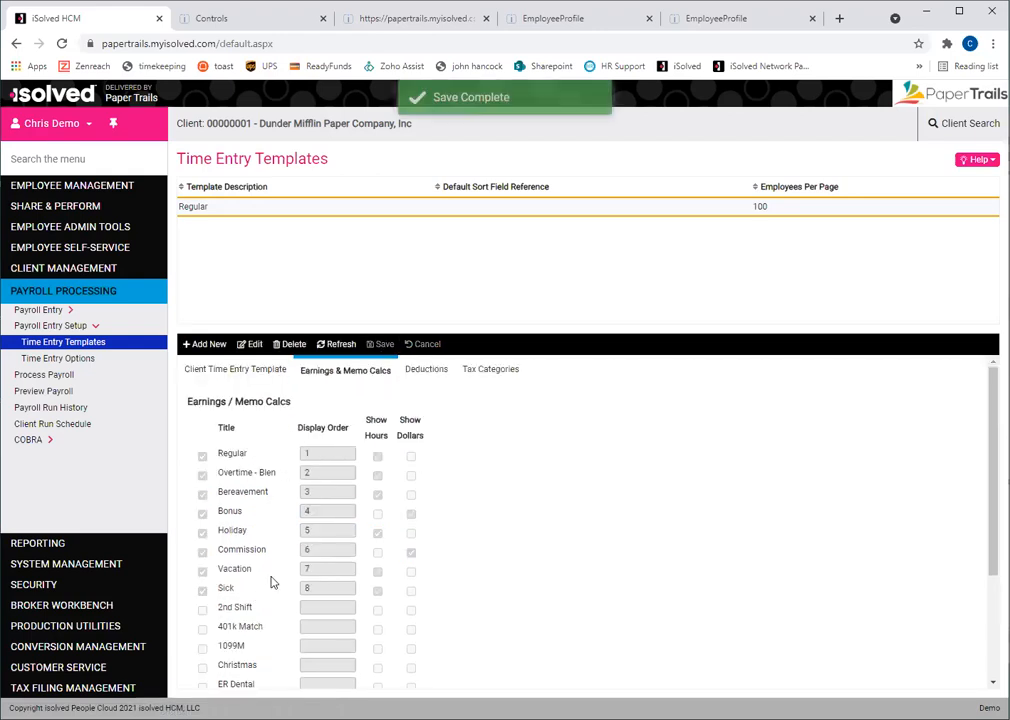
scroll(327, 585, down, 3)
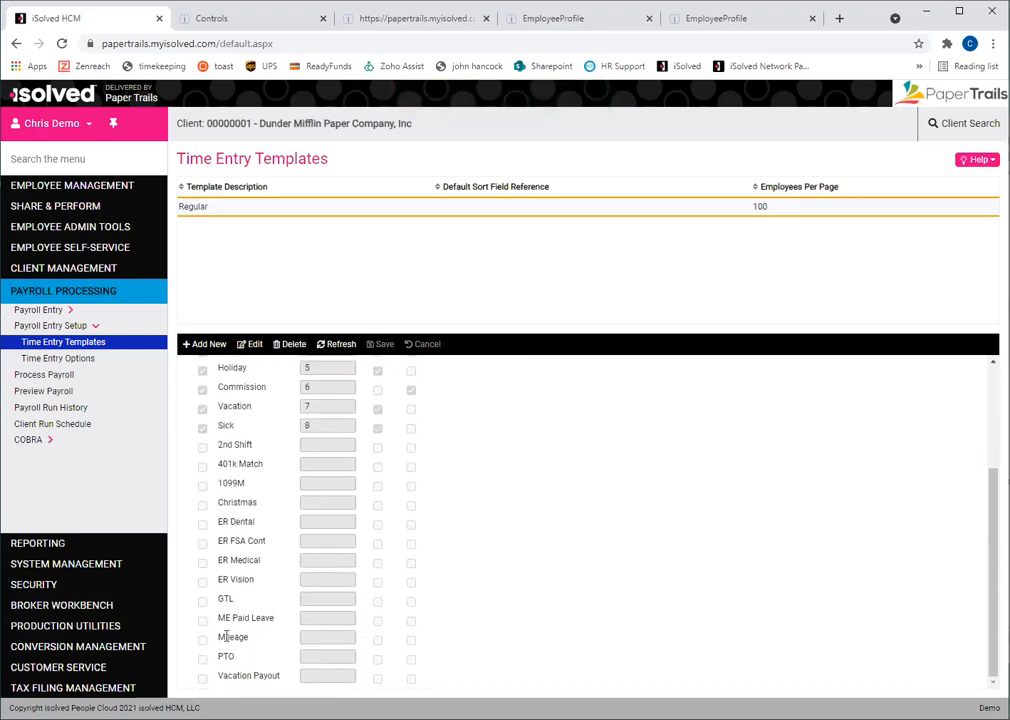
scroll(254, 650, up, 3)
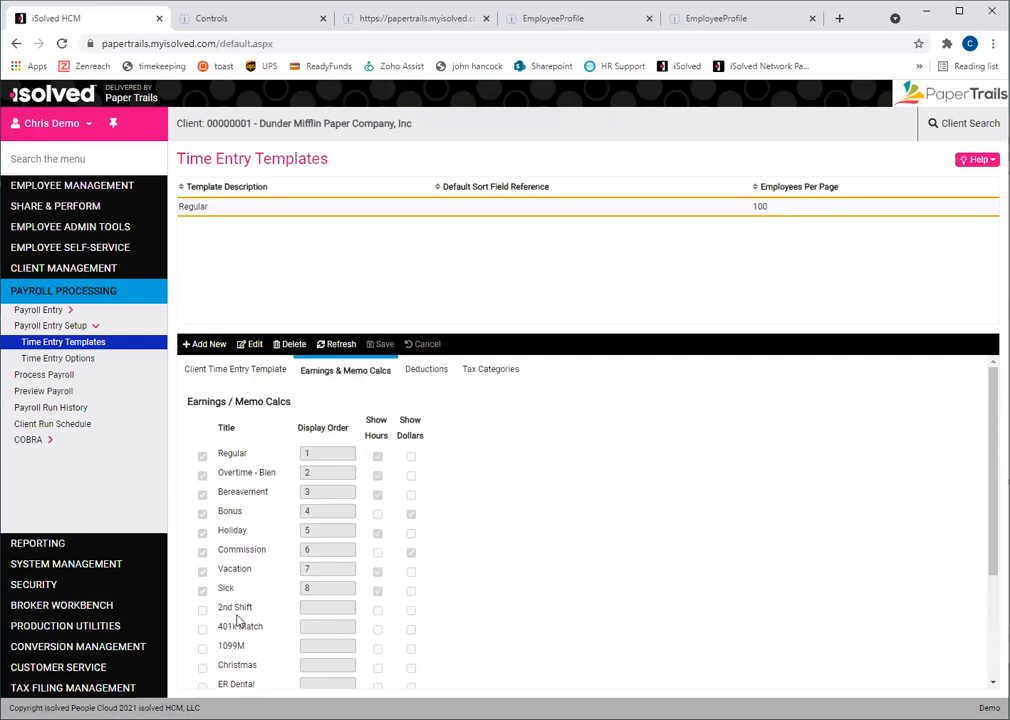
Add Loan Repayment to the Regular template's deductions and save it.
click(428, 372)
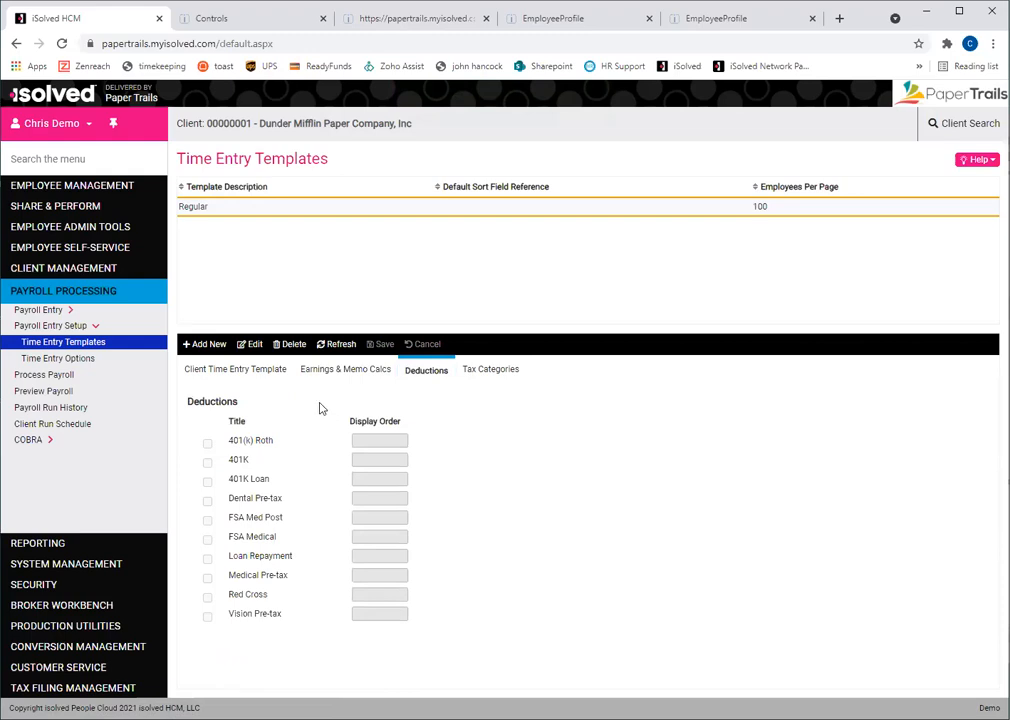
click(262, 348)
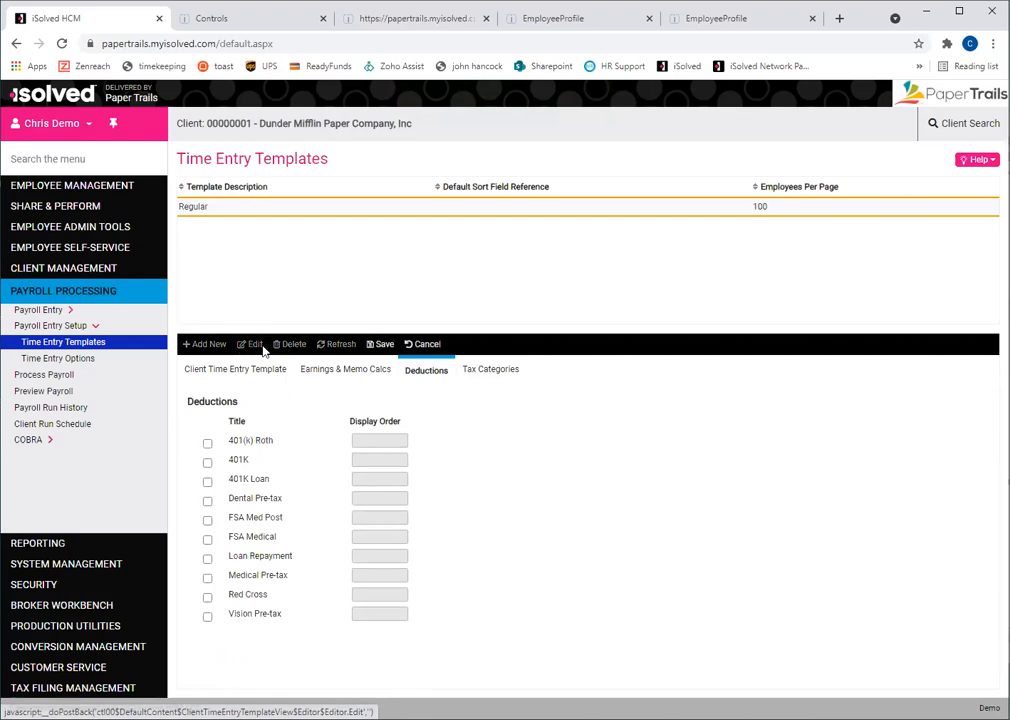
click(207, 558)
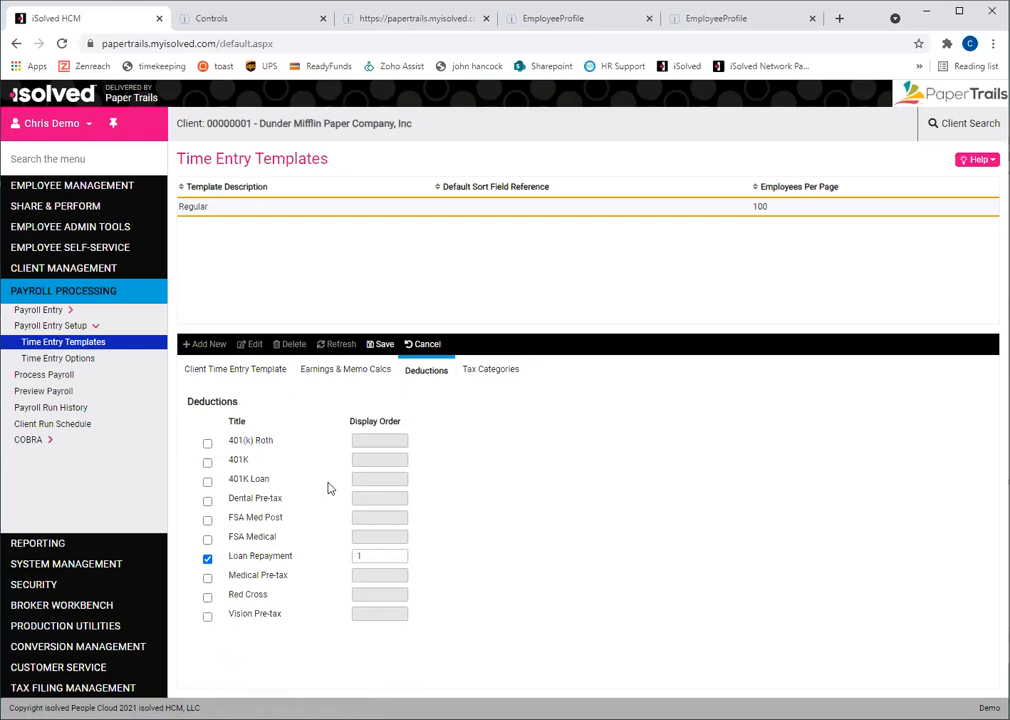
click(384, 345)
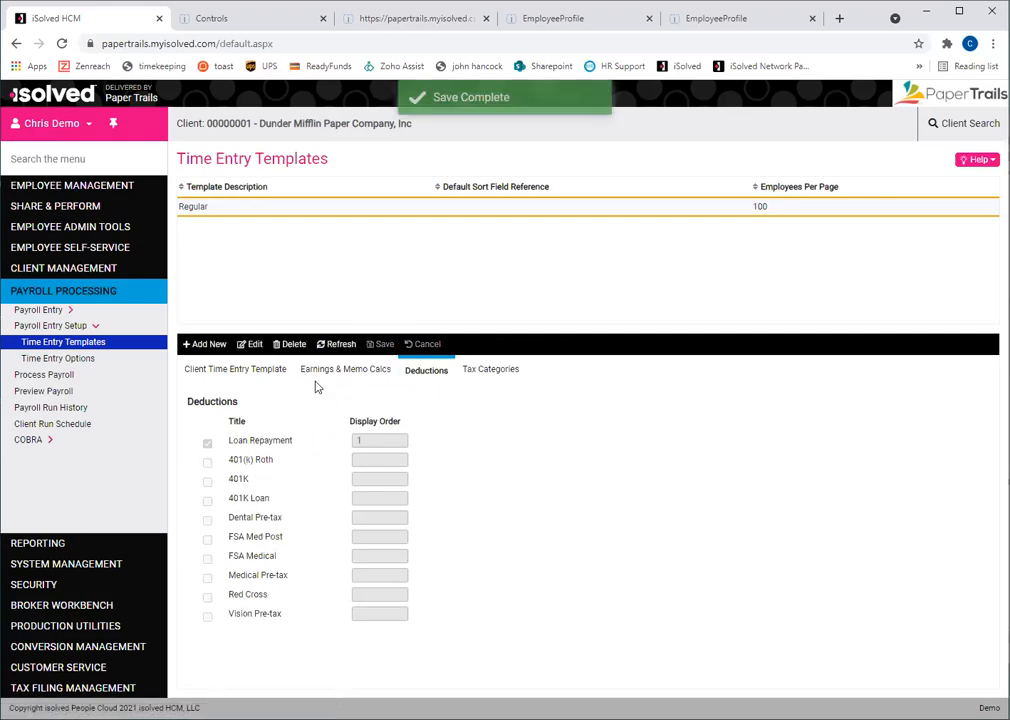
Review the full list of tax categories available for the Regular template.
click(505, 378)
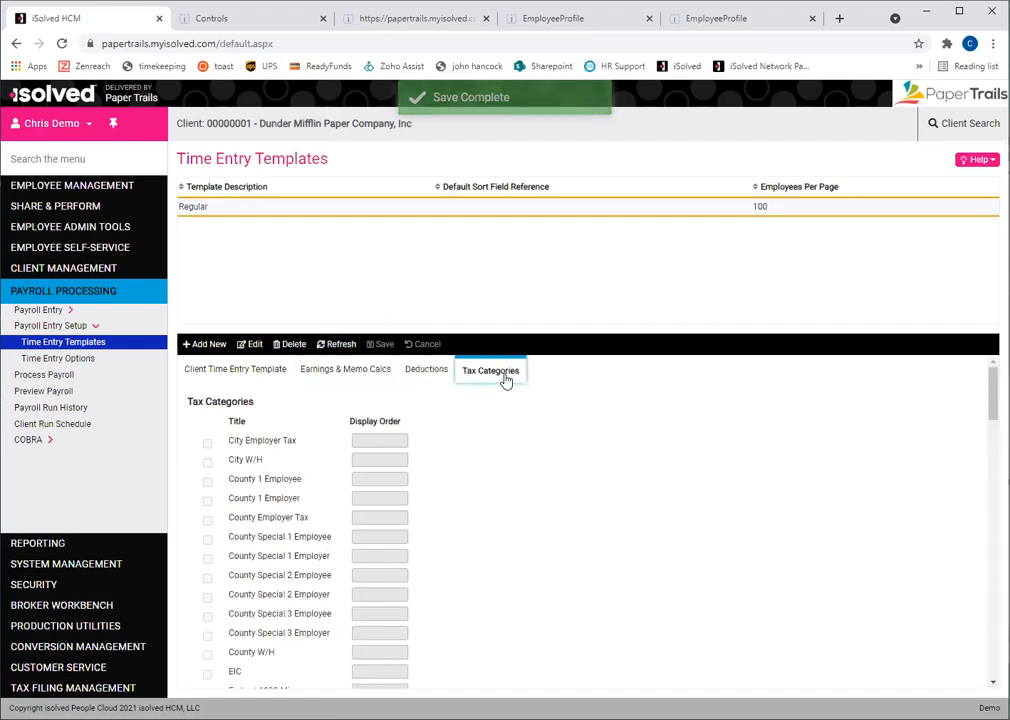
scroll(449, 478, down, 5)
scroll(449, 487, down, 15)
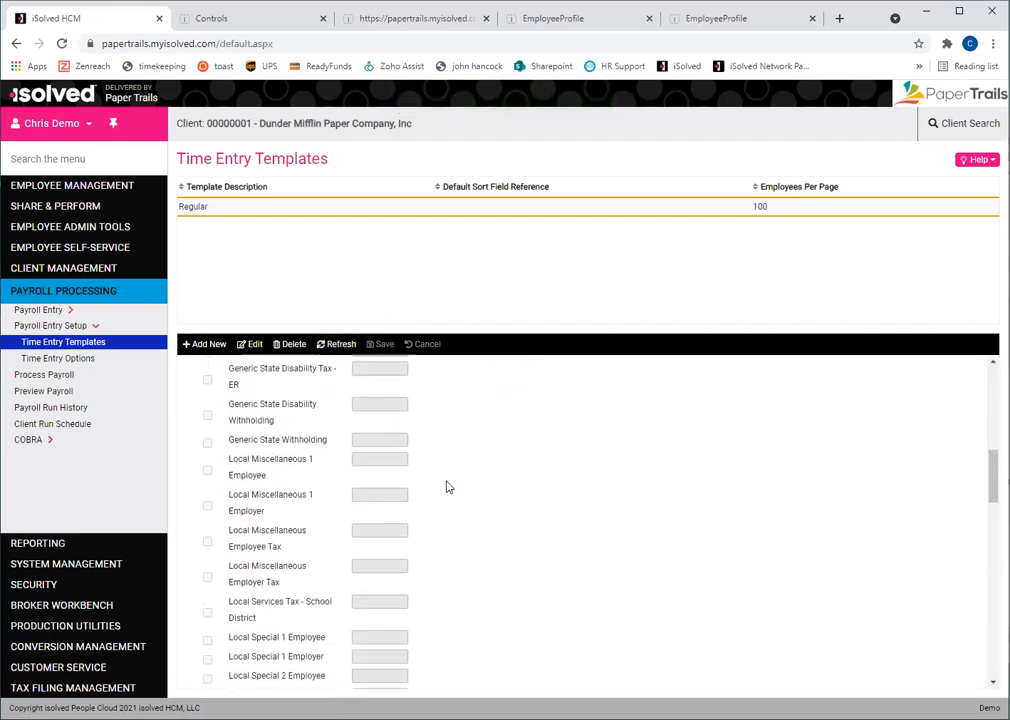
scroll(425, 528, down, 3)
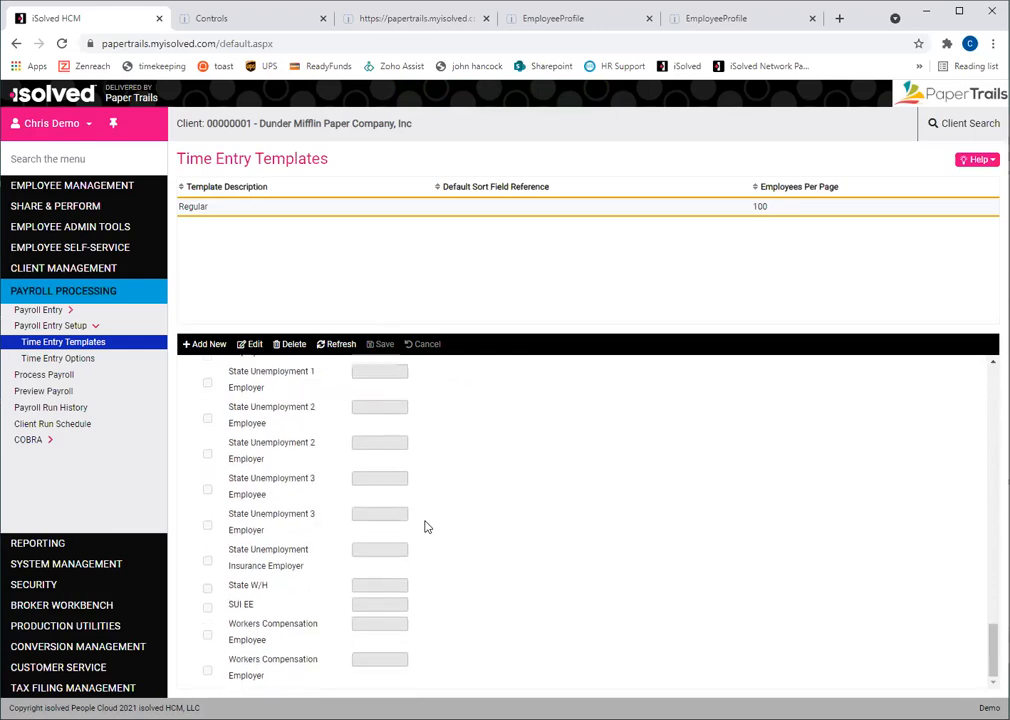
scroll(424, 529, up, 10)
scroll(424, 530, up, 5)
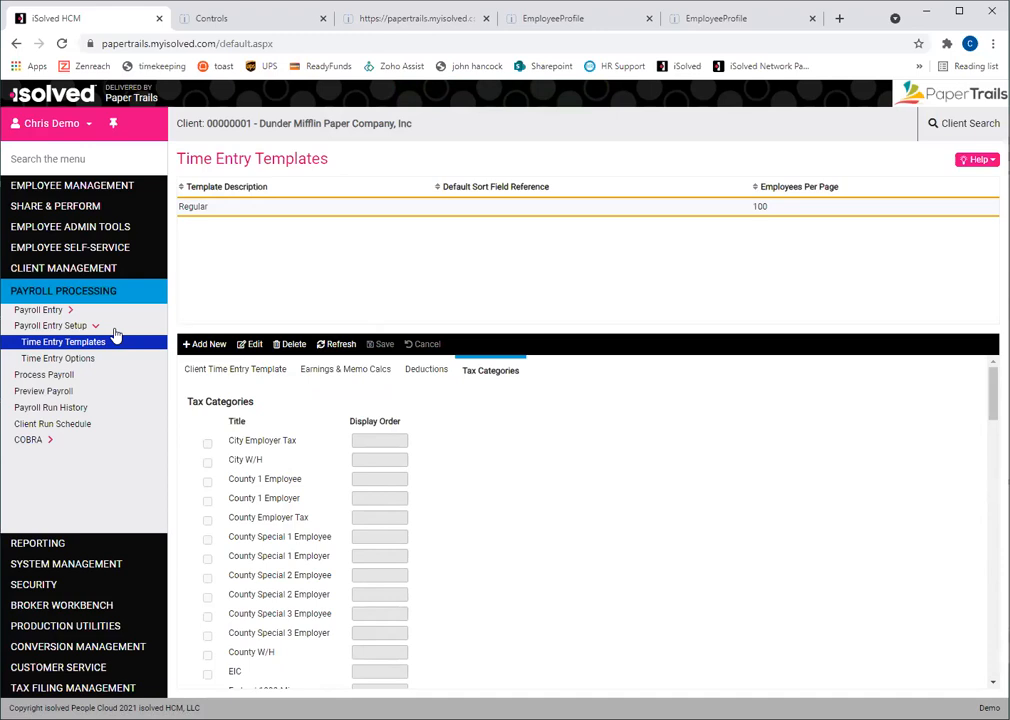
Open the Time Entry Grid and check its template choices, leaving Regular selected.
click(54, 313)
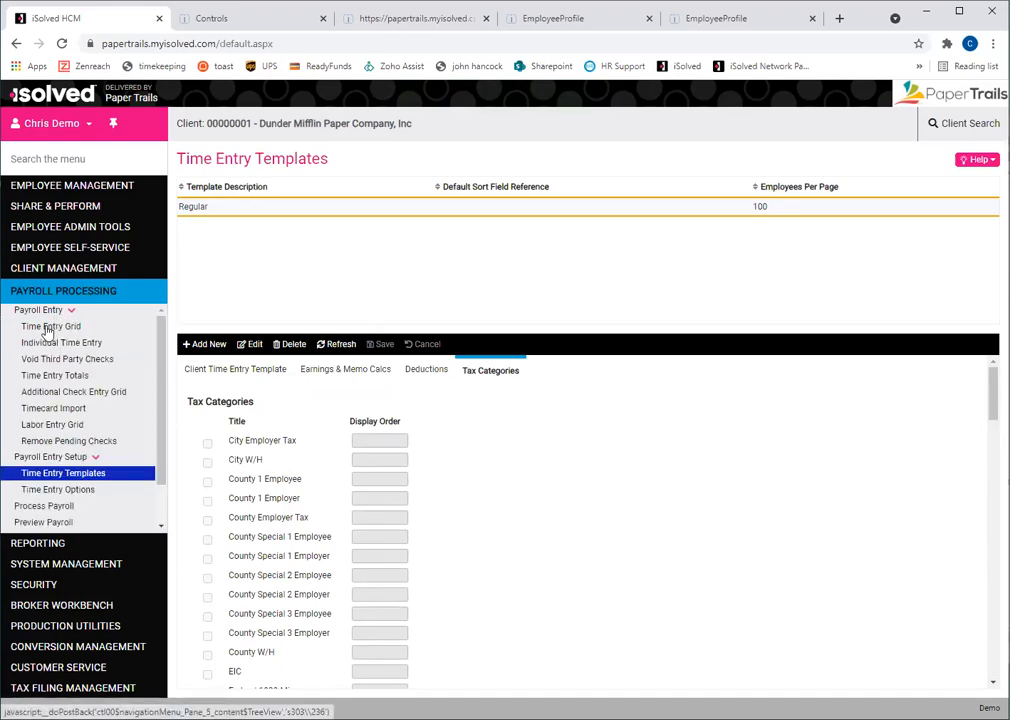
click(46, 330)
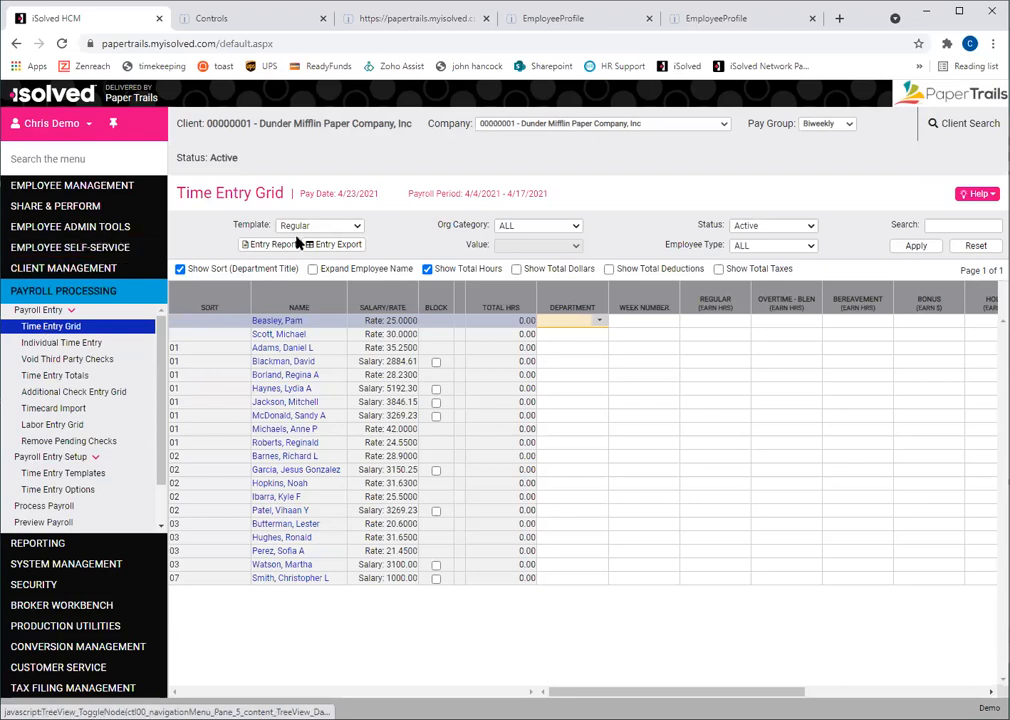
click(337, 230)
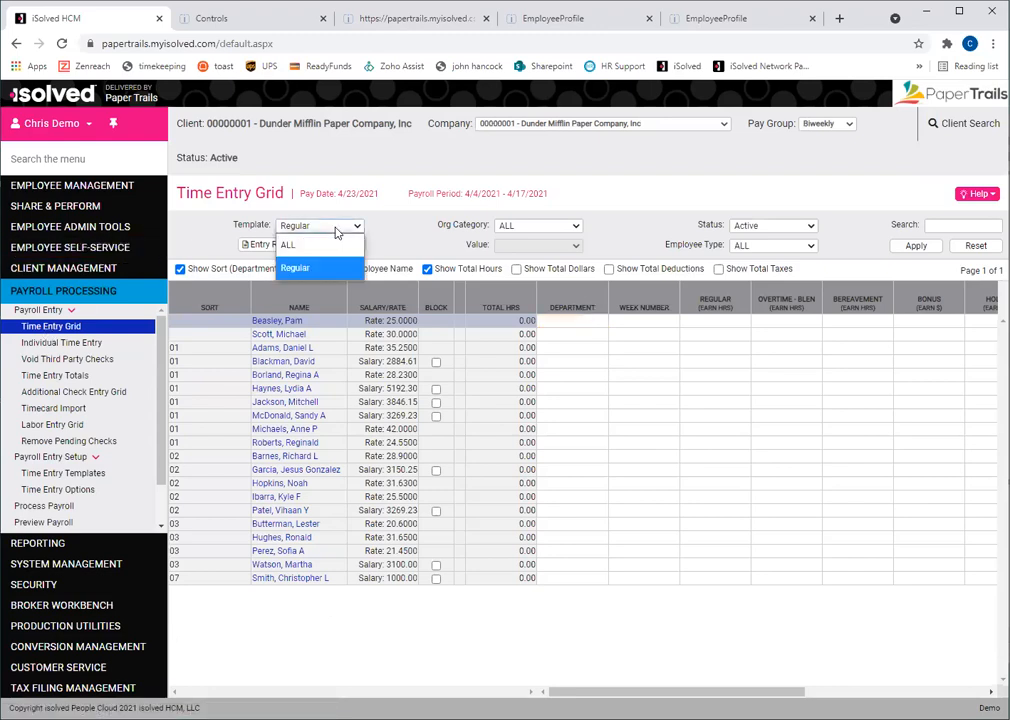
click(337, 230)
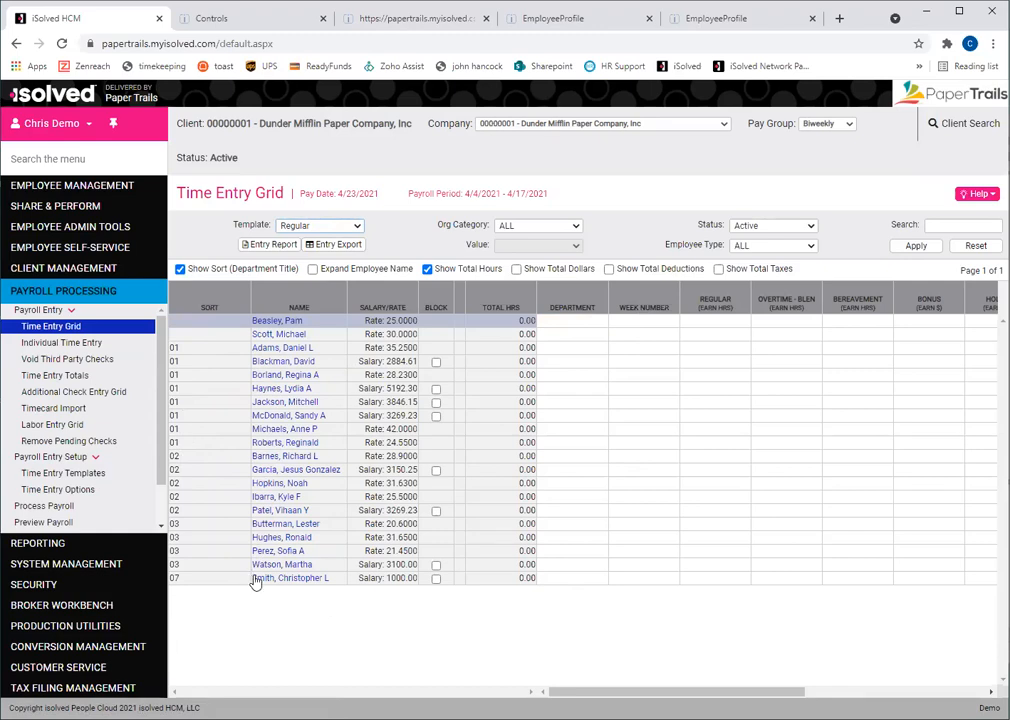
Set the Regular template's first sort field to Employee Name (Last, First), clear its second sort field, and save.
click(64, 475)
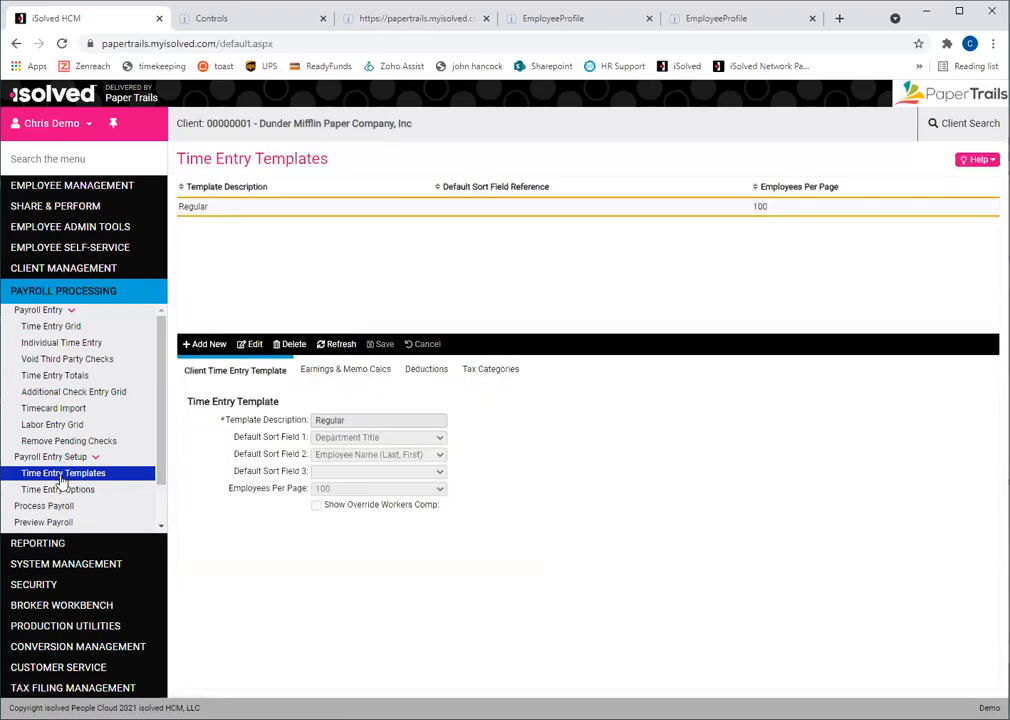
click(250, 344)
click(350, 438)
click(357, 480)
click(349, 458)
click(346, 471)
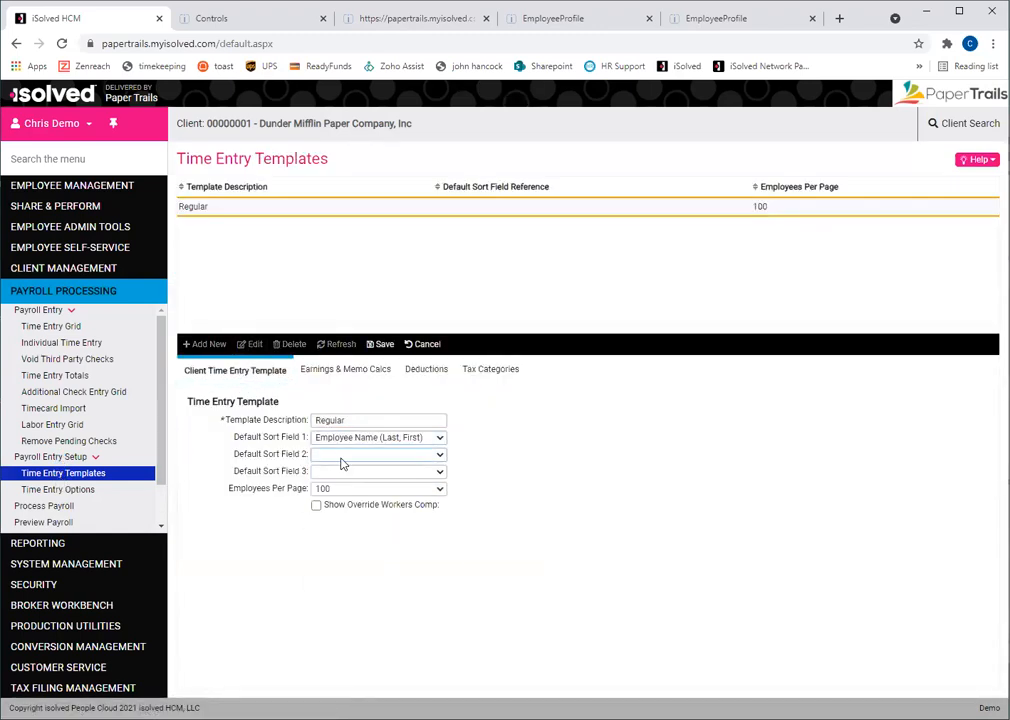
click(383, 344)
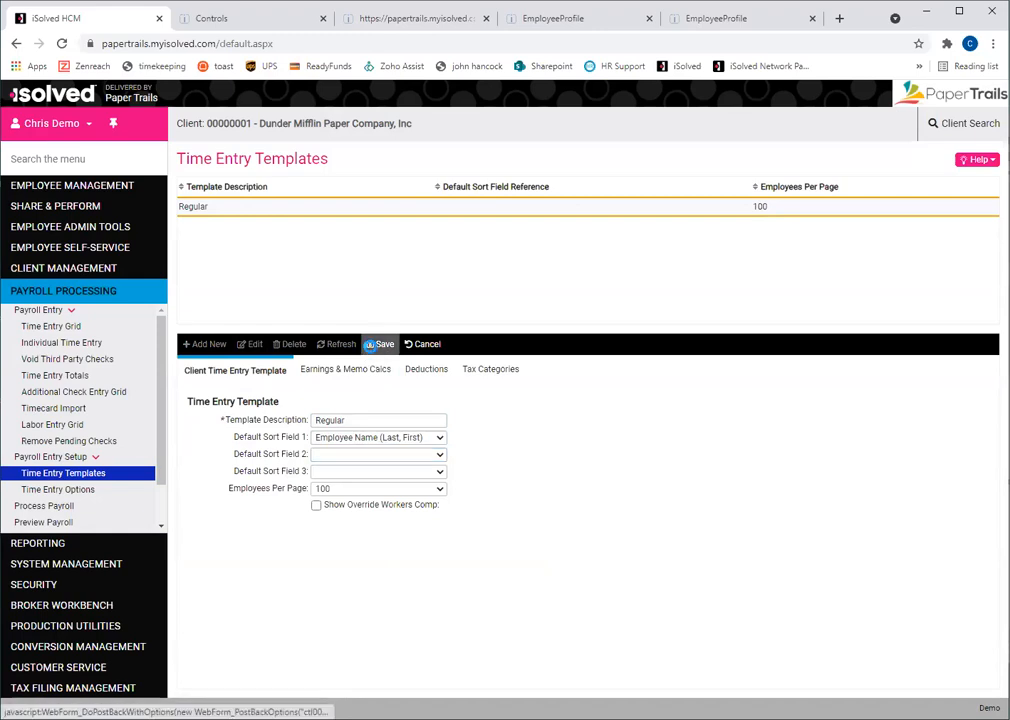
Clear the average overtime weeks setting in the Time Entry Options and save.
click(88, 491)
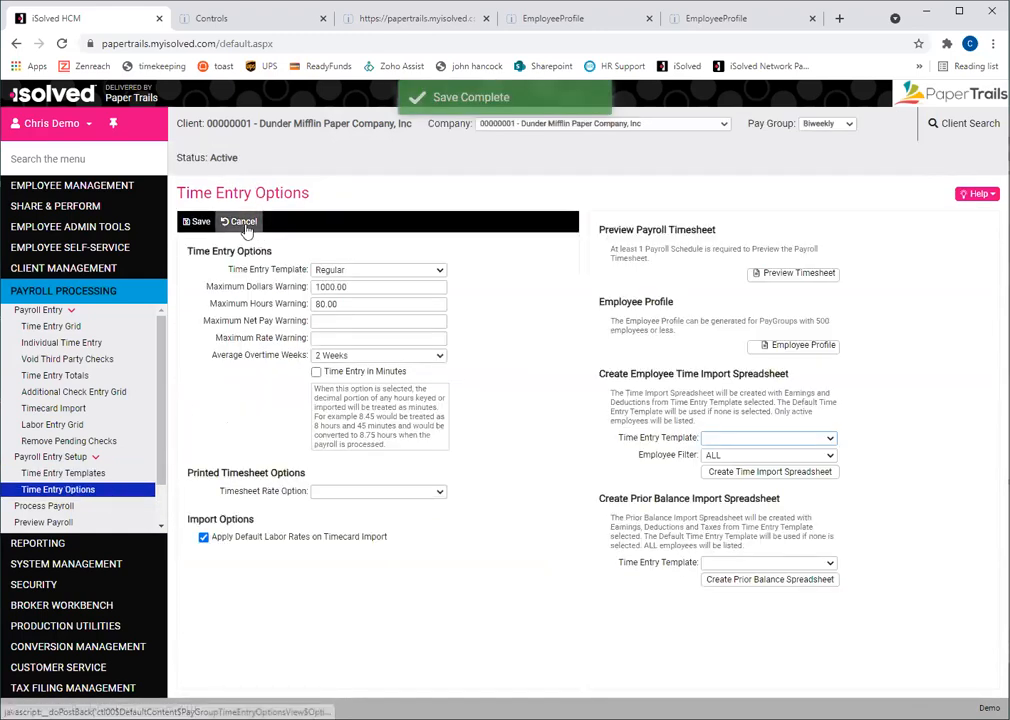
click(338, 356)
click(338, 376)
click(196, 221)
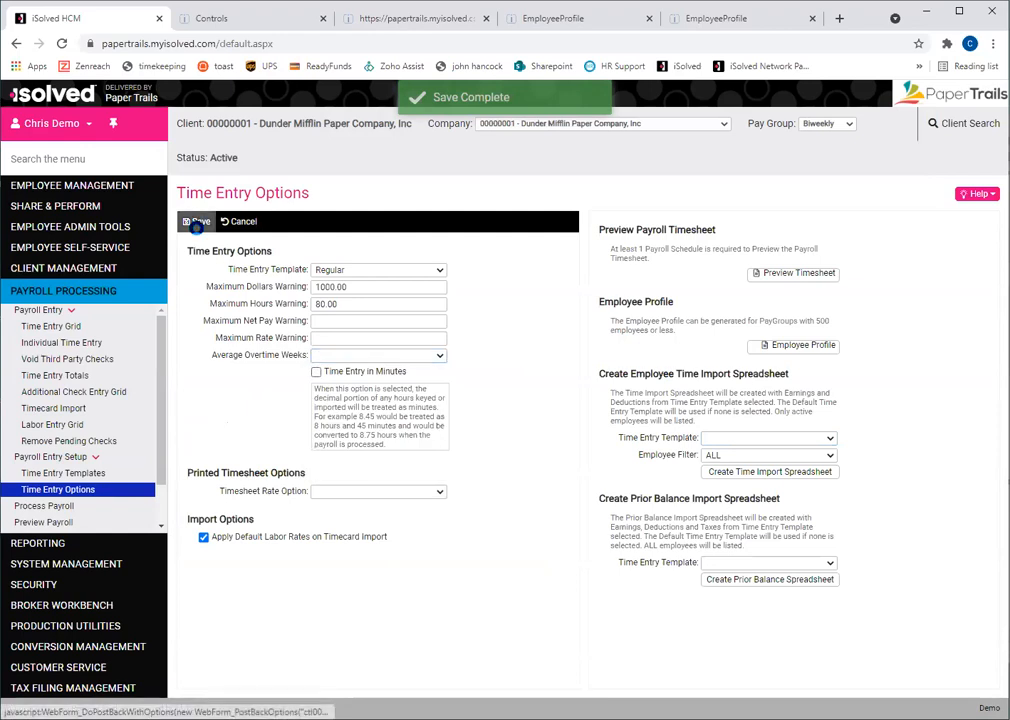
In the Time Entry Grid, enter 80 regular hours, 2.5 overtime hours and a $100 bonus for the first employee, and advance to Loan Repayment.
click(68, 327)
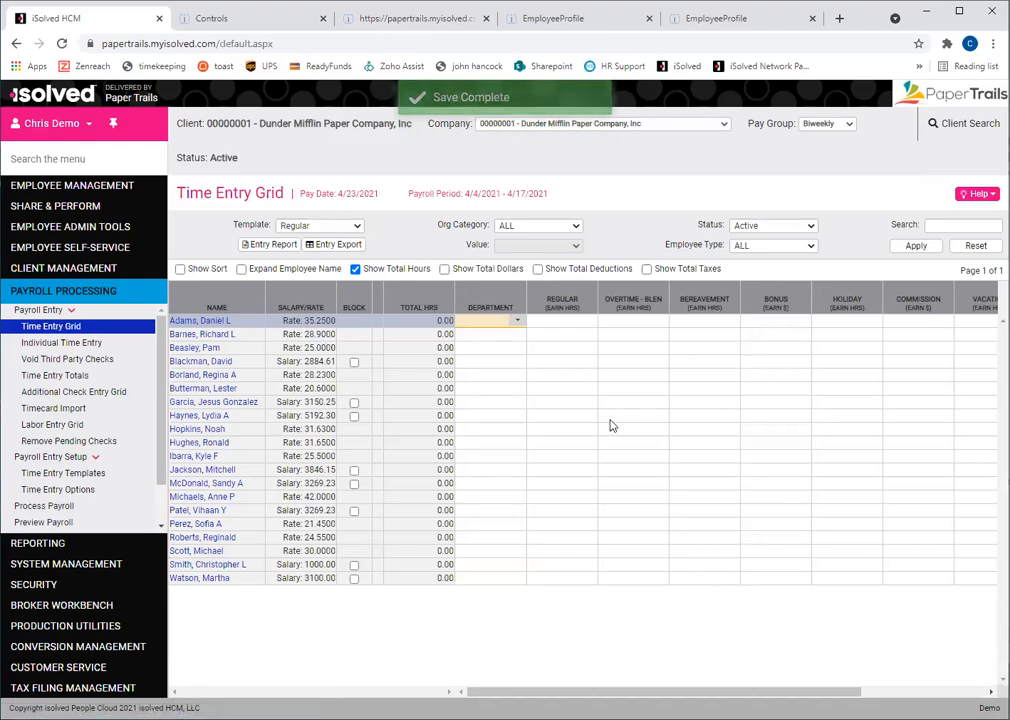
click(552, 322)
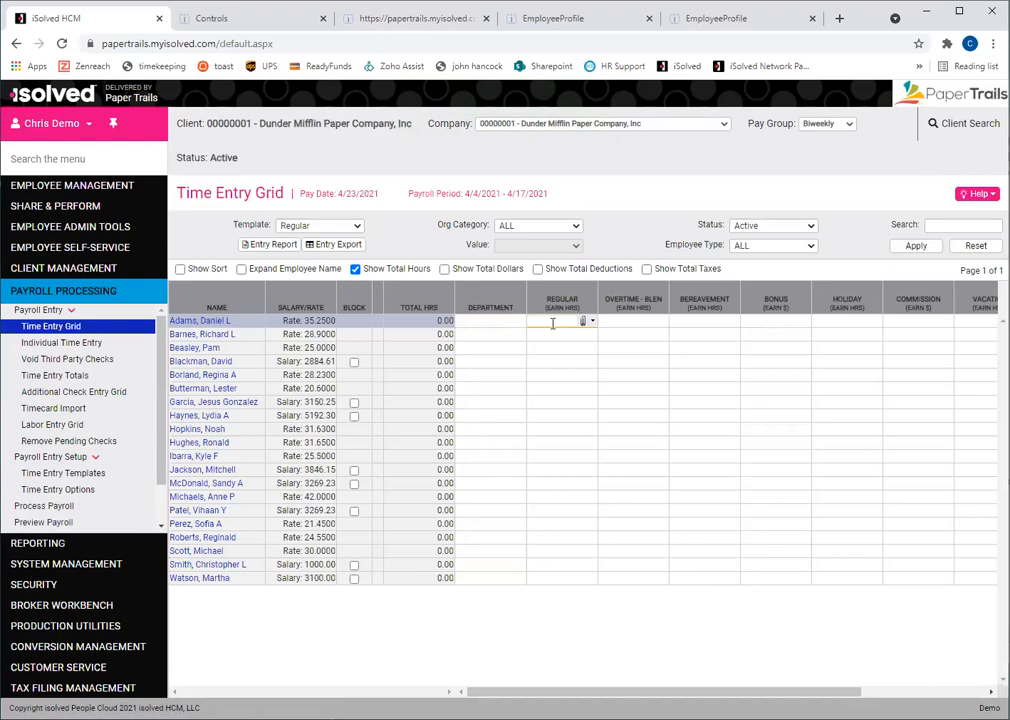
key(Tab)
text(2.5)
key(Tab)
key(Tab)
text(100)
key(Tab)
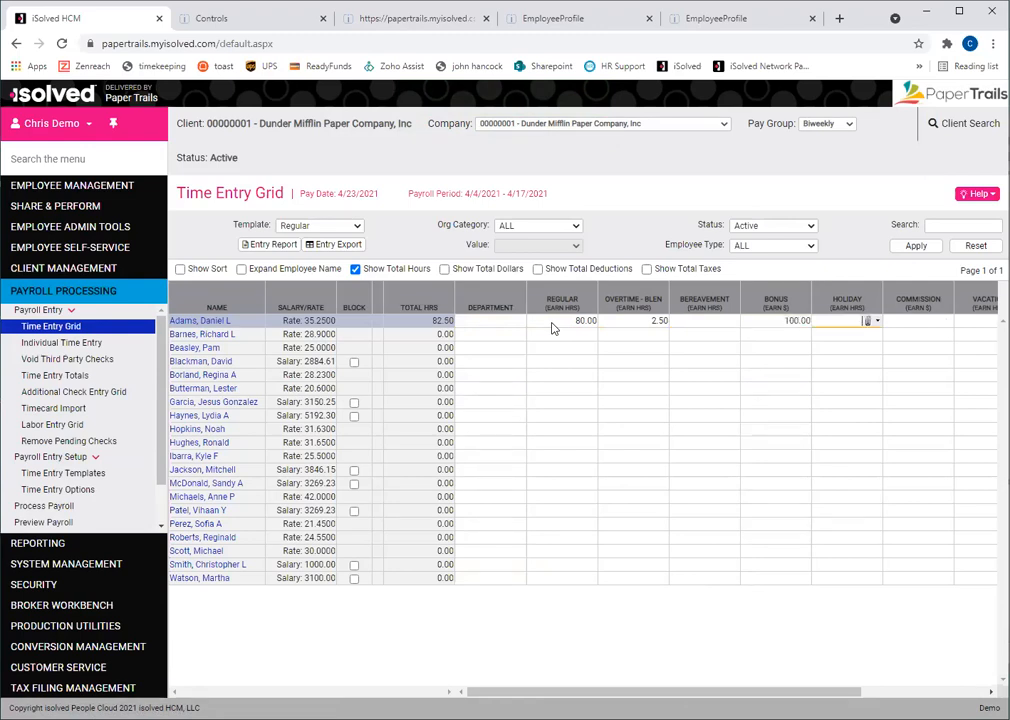
key(Tab)
key(Tab)
key(Tab)
key(Tab)
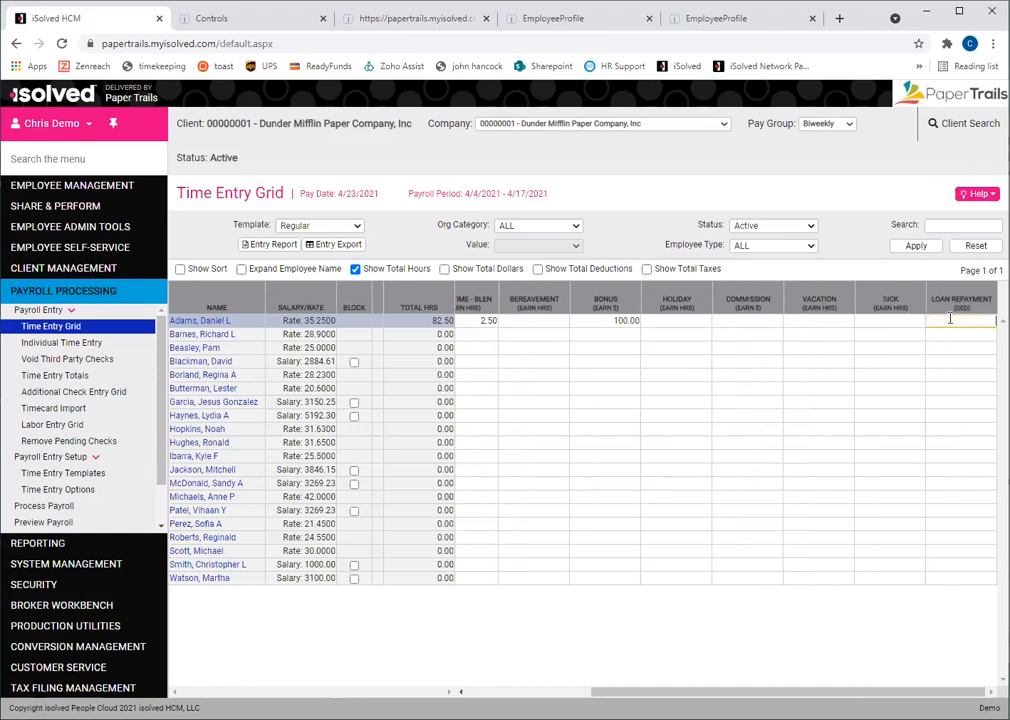
Enter 85 regular hours for the second employee in the grid and inspect the flag on that entry.
drag(845, 693, 721, 693)
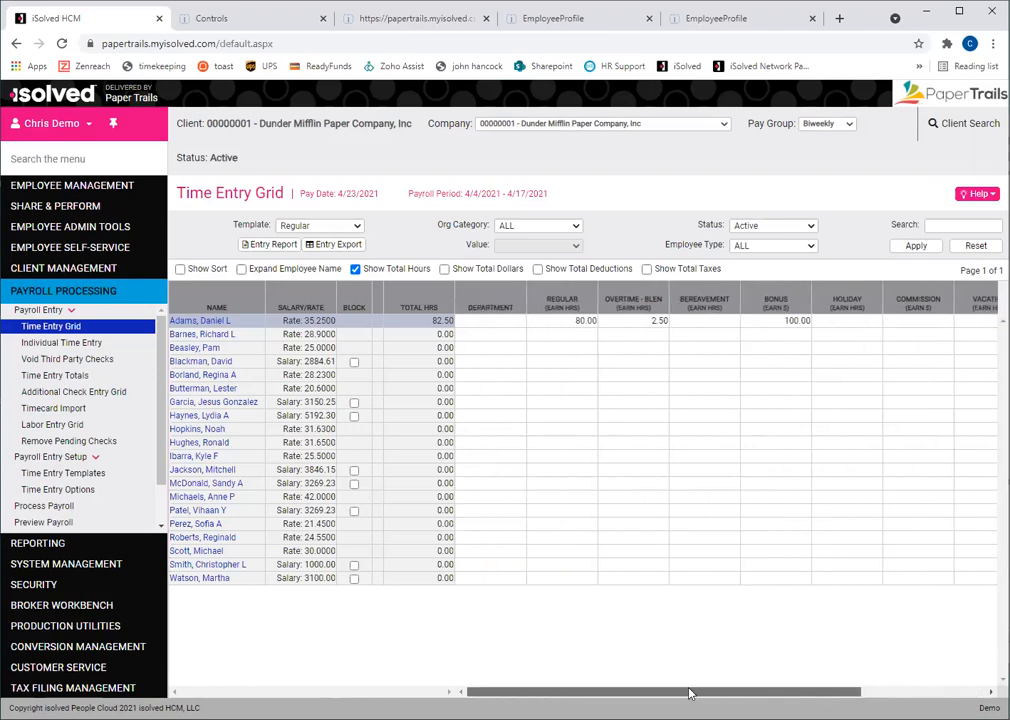
click(566, 335)
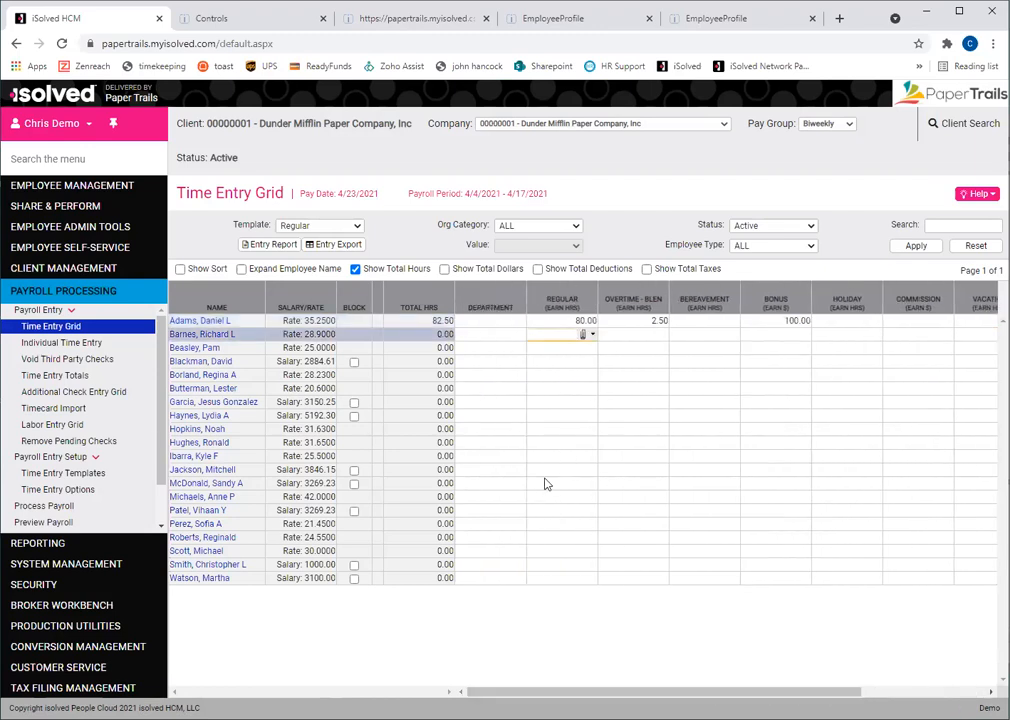
text(85)
key(Tab)
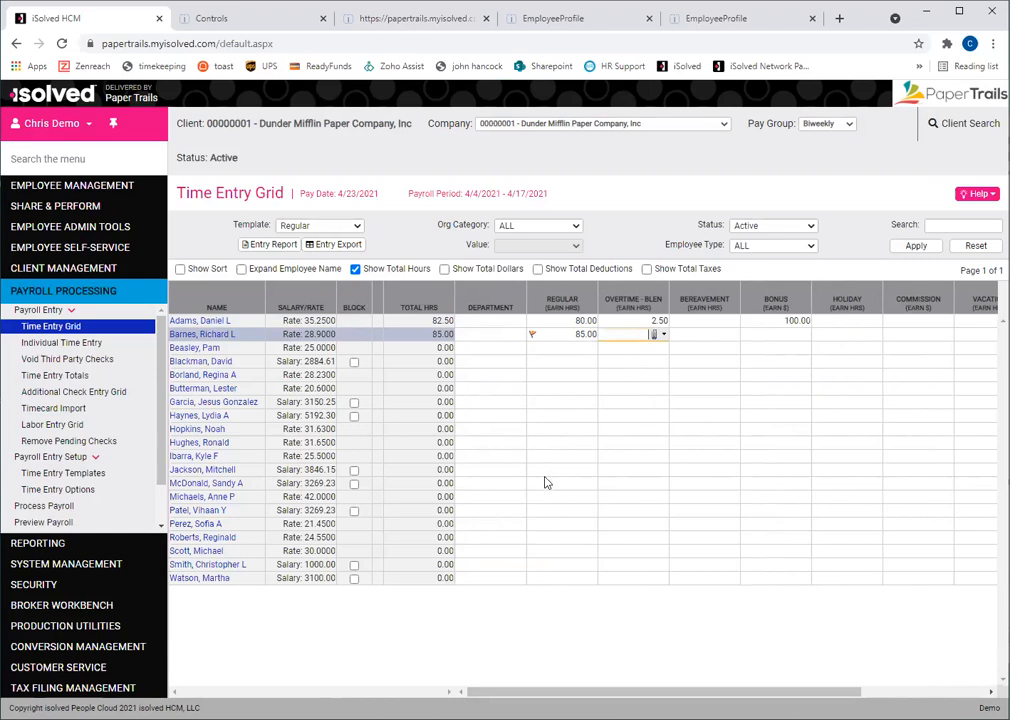
mouse_move(533, 338)
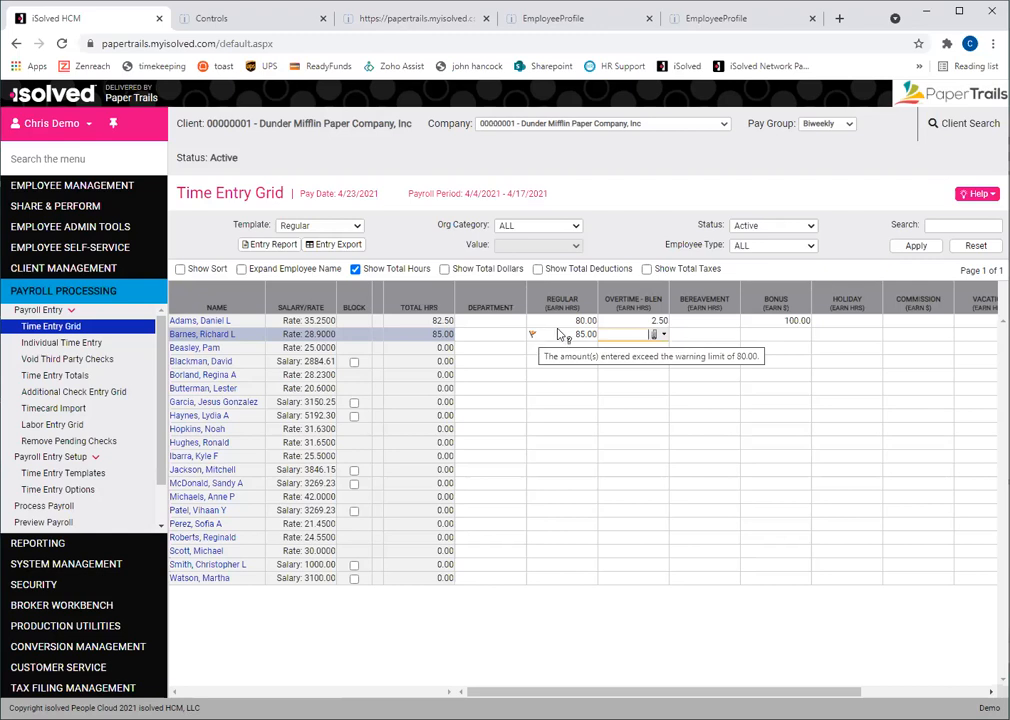
Correct the second employee's regular hours to 80 and enter 5 overtime hours in the grid.
click(578, 334)
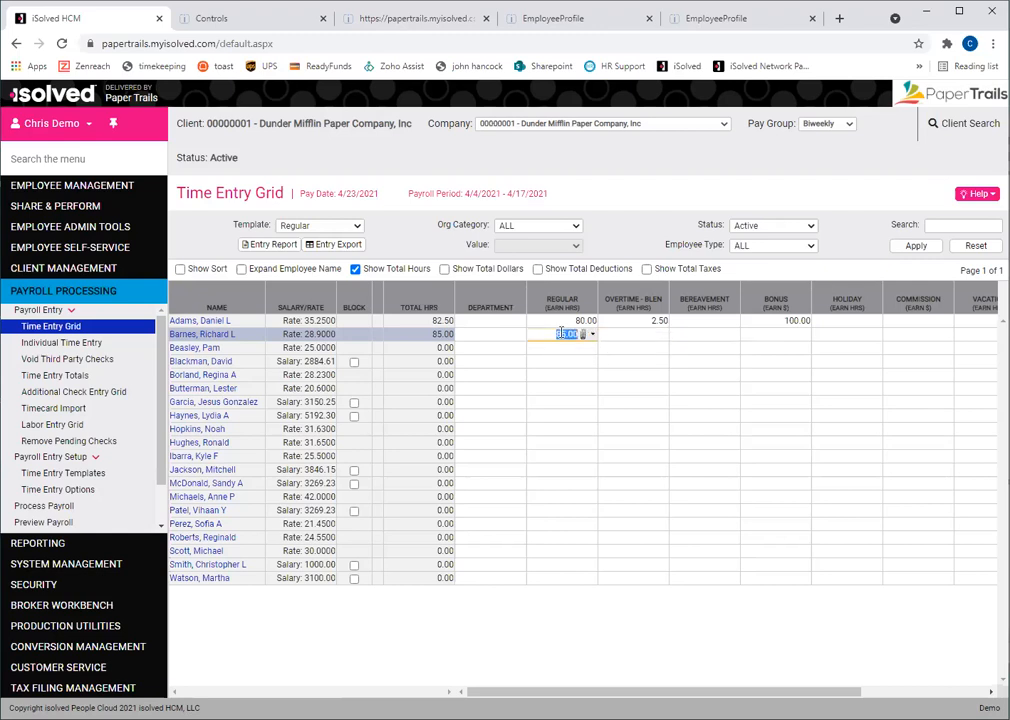
text(0)
key(Tab)
text(5)
key(Return)
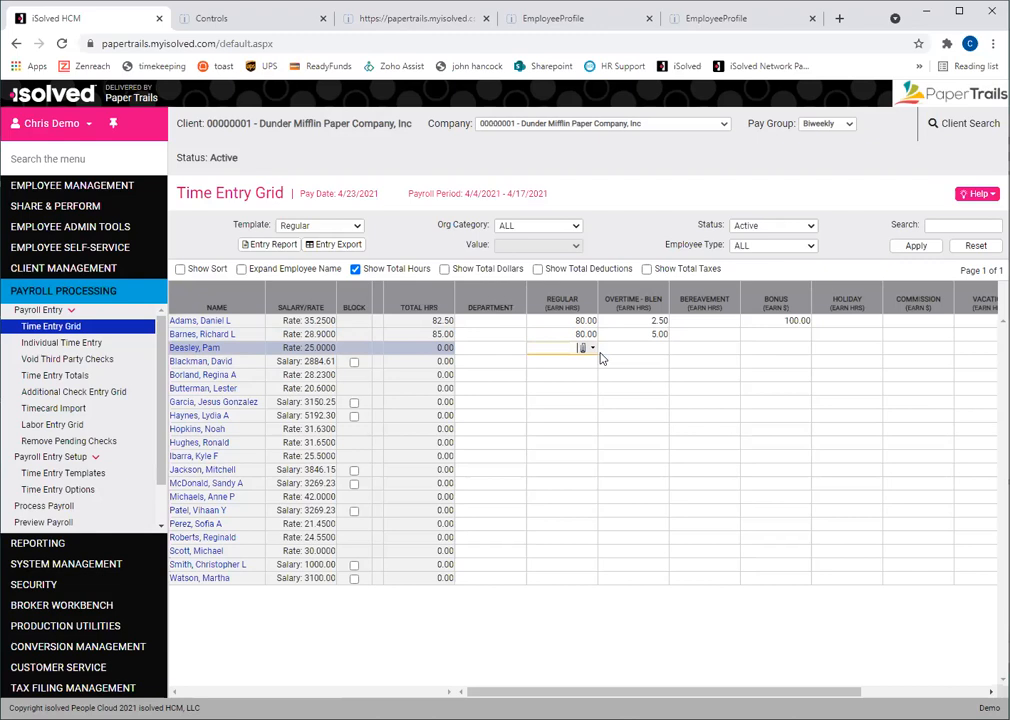
Enter 45 regular hours and a $150.00 loan repayment deduction for the third employee.
text(45)
key(Tab)
key(Tab)
key(Tab)
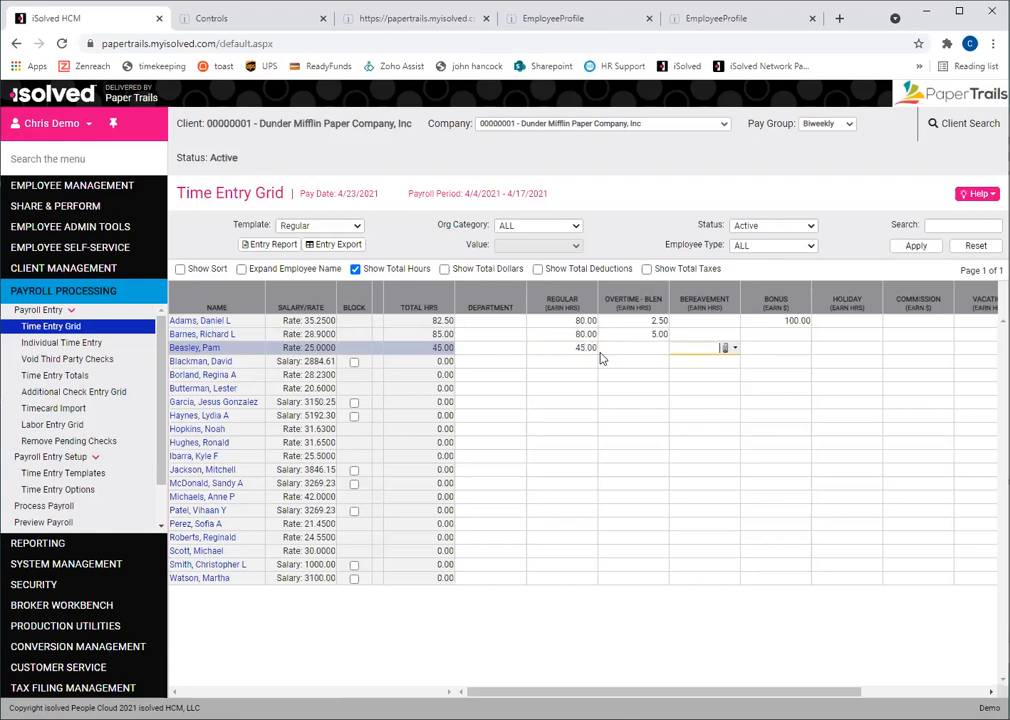
key(Tab)
key(Tab)
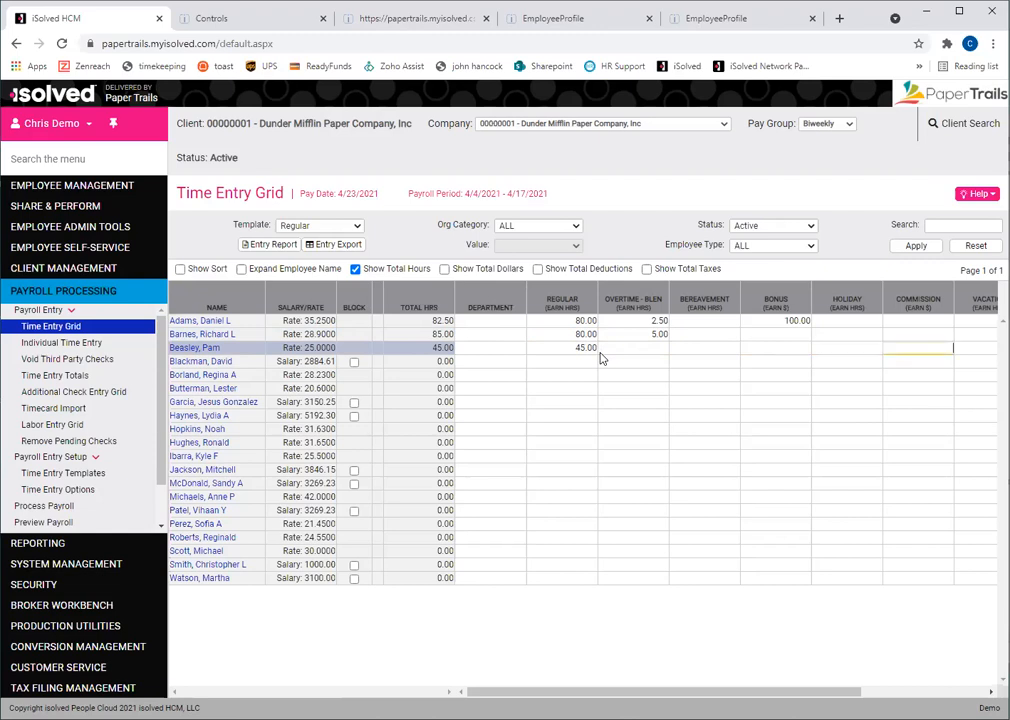
key(Tab)
key(Tab)
key(Tab)
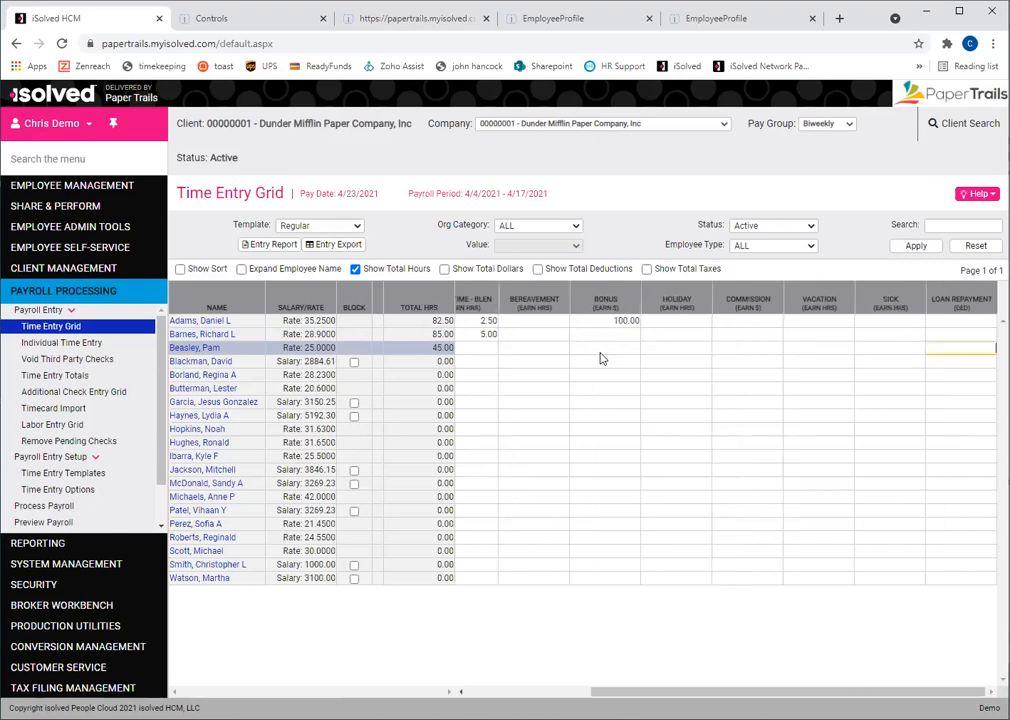
text(150.00)
key(Return)
Go back to the fourth employee's regular hours and switch that salary's block on and off again.
key(Left)
key(Left)
key(Left)
key(Left)
key(Left)
key(Left)
key(Left)
key(Left)
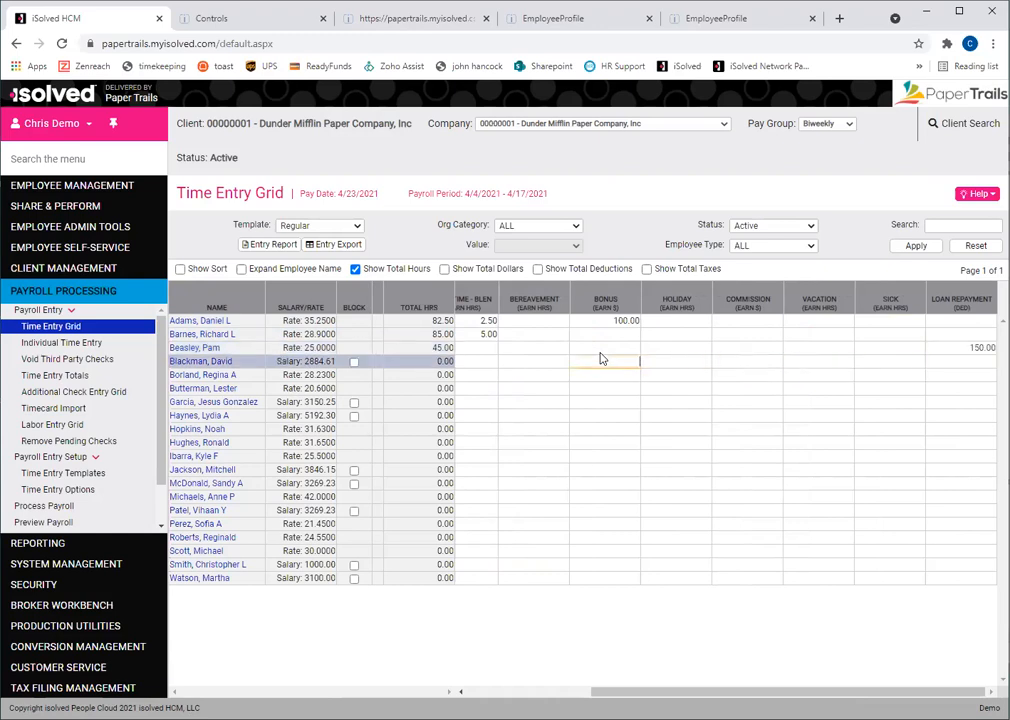
key(Right)
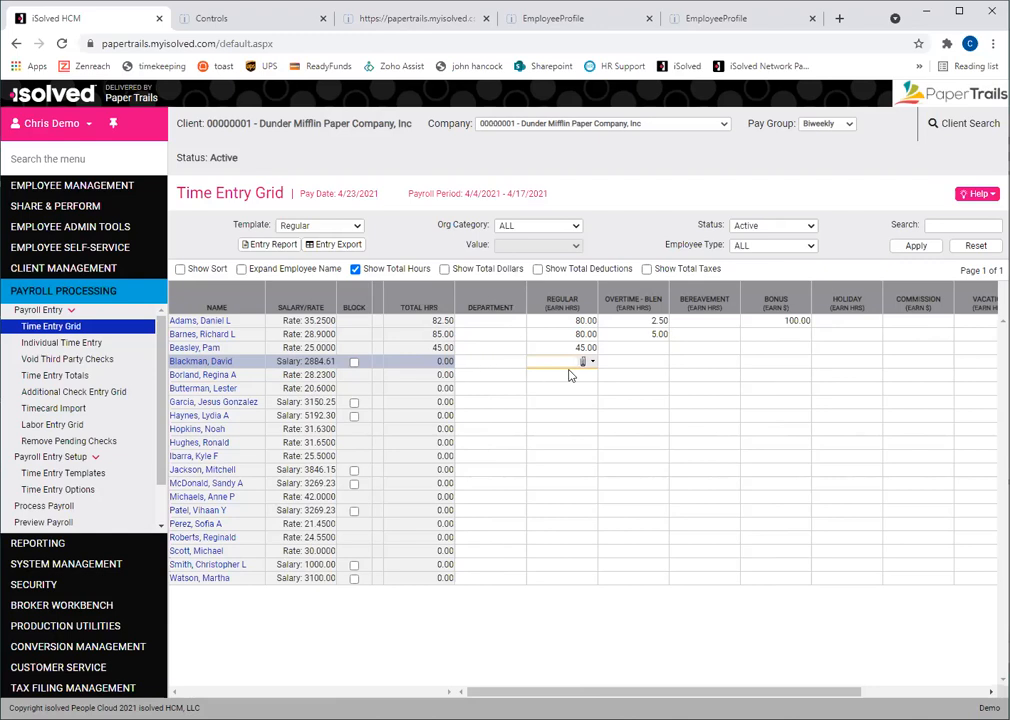
click(355, 362)
click(354, 362)
Try entering 72 regular hours for the salaried fourth employee, and clear the entry.
text(72)
key(Tab)
key(Tab)
key(Tab)
key(Tab)
click(566, 366)
key(Delete)
Enter 8 holiday hours for the salaried fourth employee.
key(Tab)
key(Tab)
key(Tab)
key(Tab)
text(8)
key(Return)
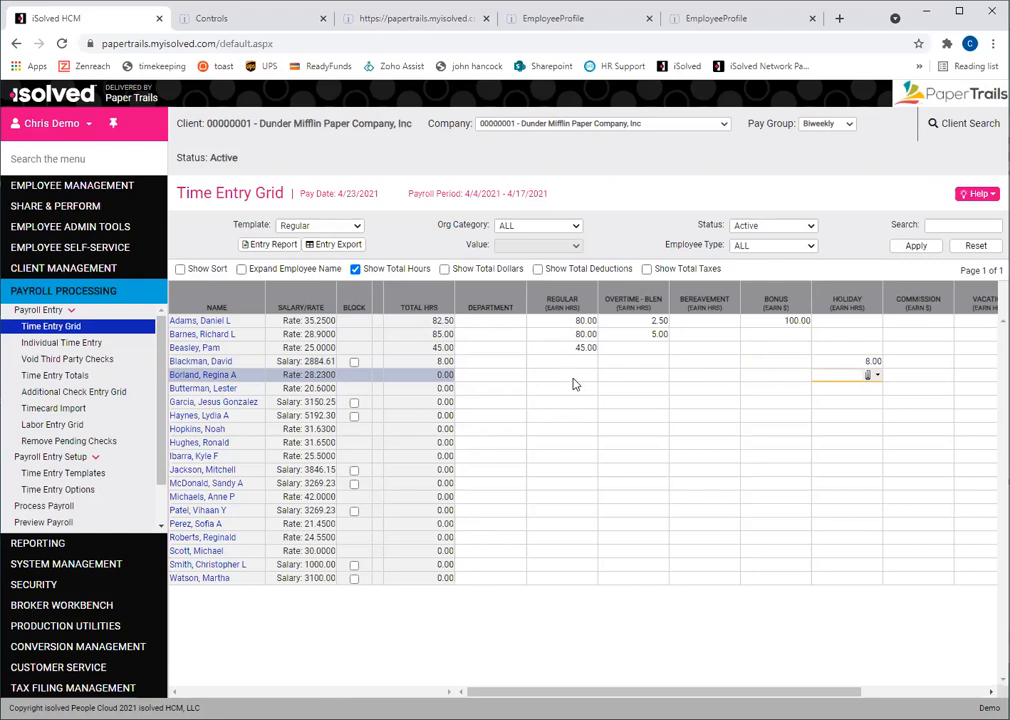
Enter 40 regular hours for the fifth employee with an override rate of 50.00.
click(587, 363)
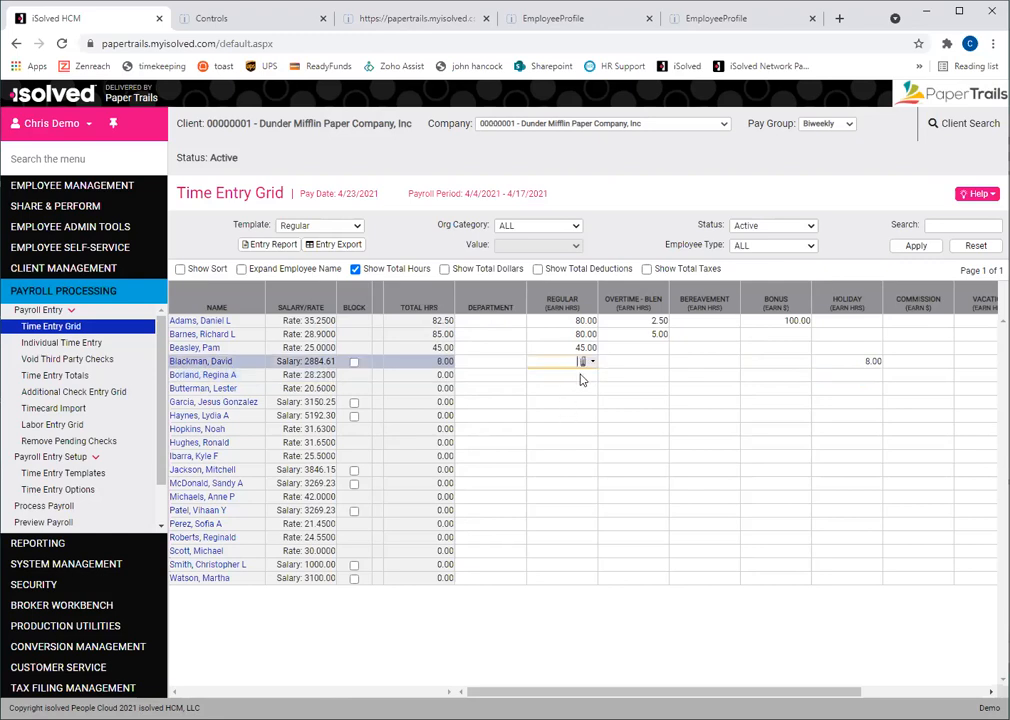
click(589, 376)
click(588, 376)
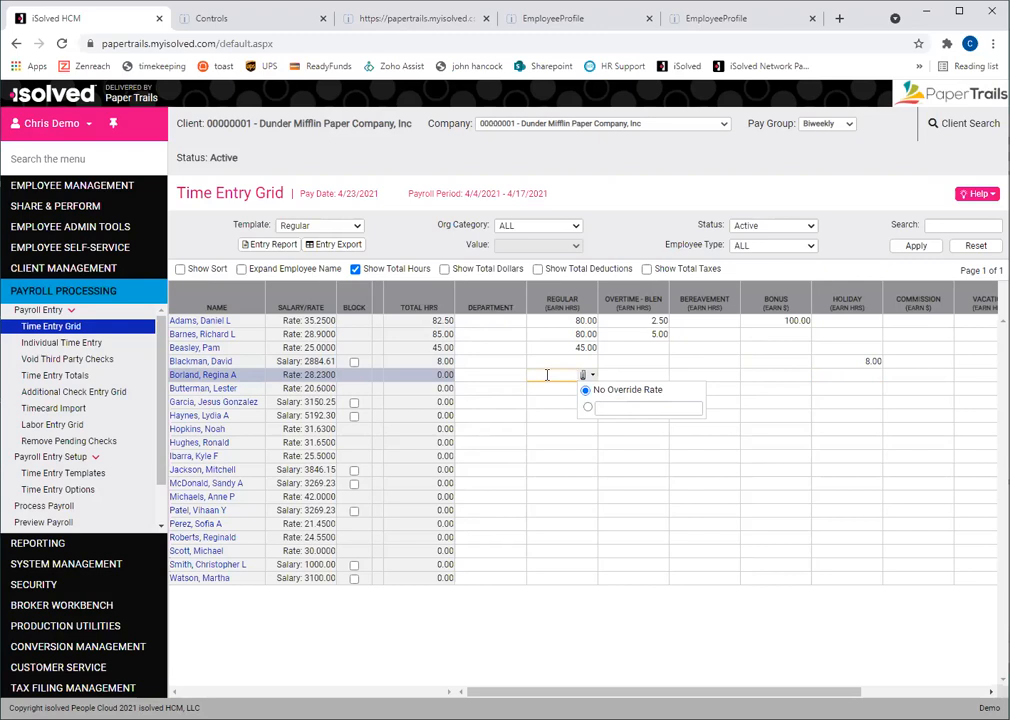
text(40)
click(613, 406)
text(50.00)
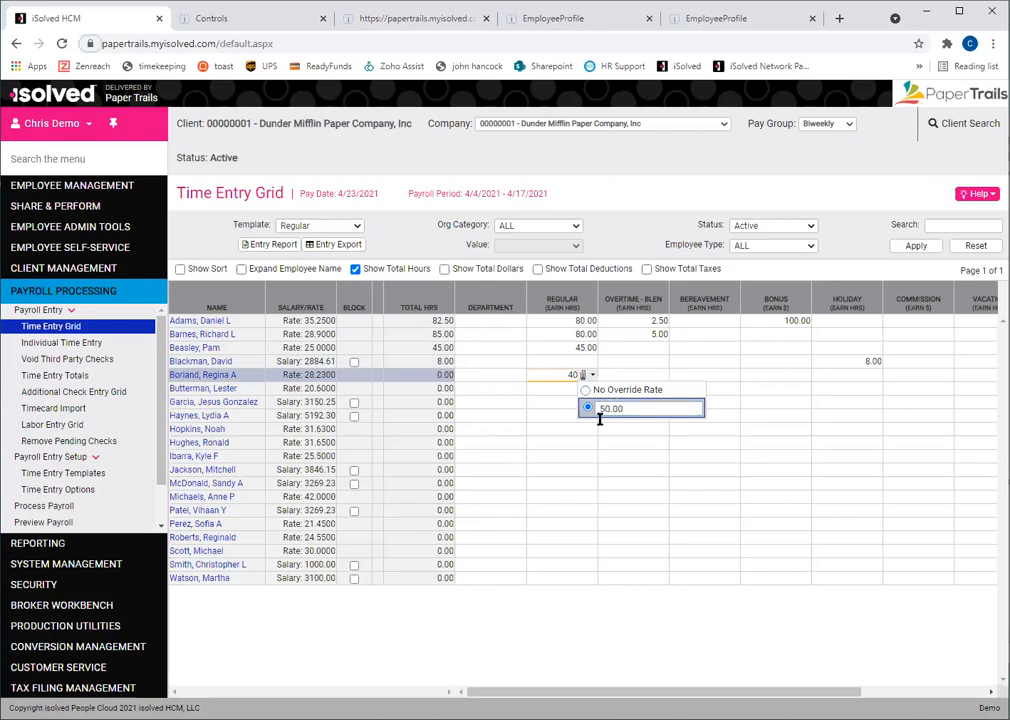
click(561, 402)
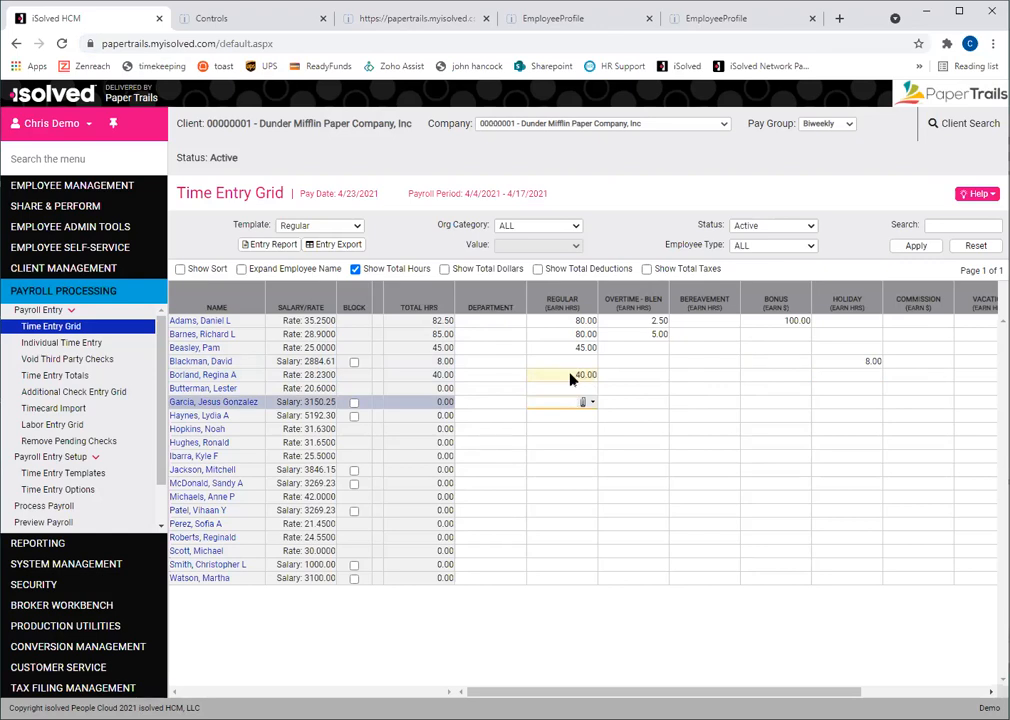
Check the override rate attached to the fifth employee's regular hours.
click(571, 378)
click(583, 375)
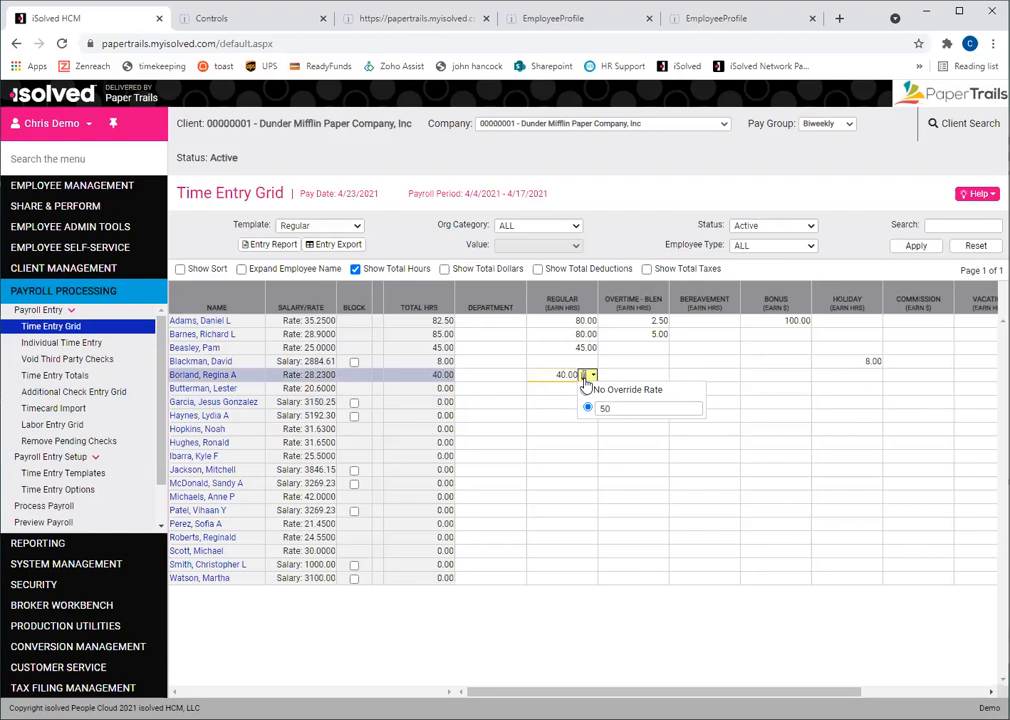
click(566, 390)
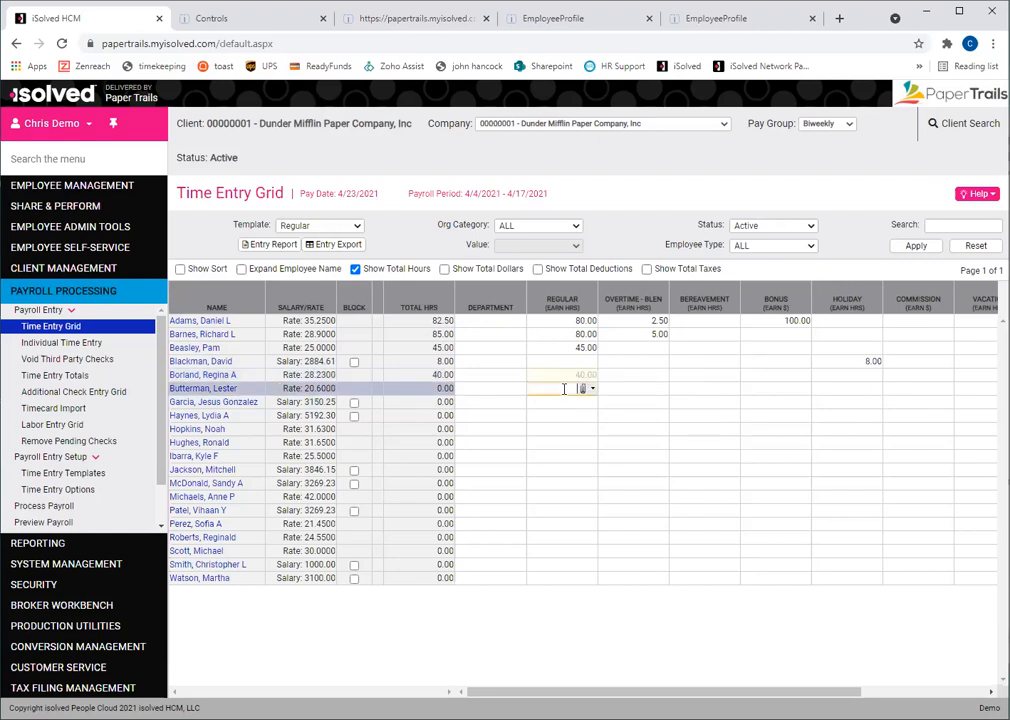
Add another time entry line for the fifth employee and enter 40 regular hours on it without an override rate.
click(565, 377)
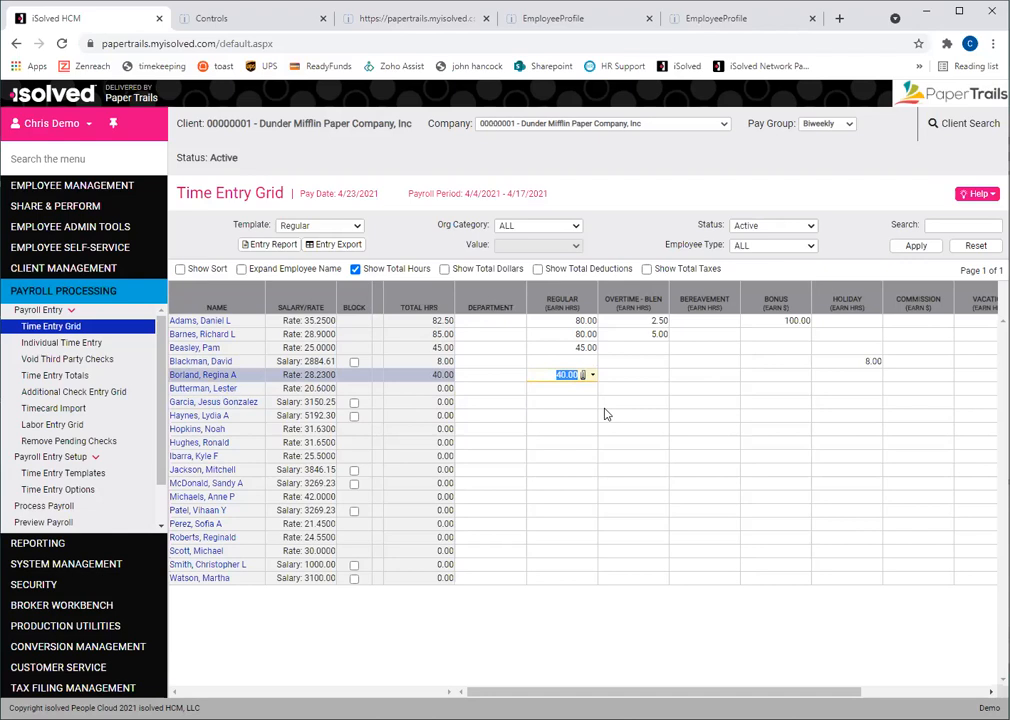
key(Insert)
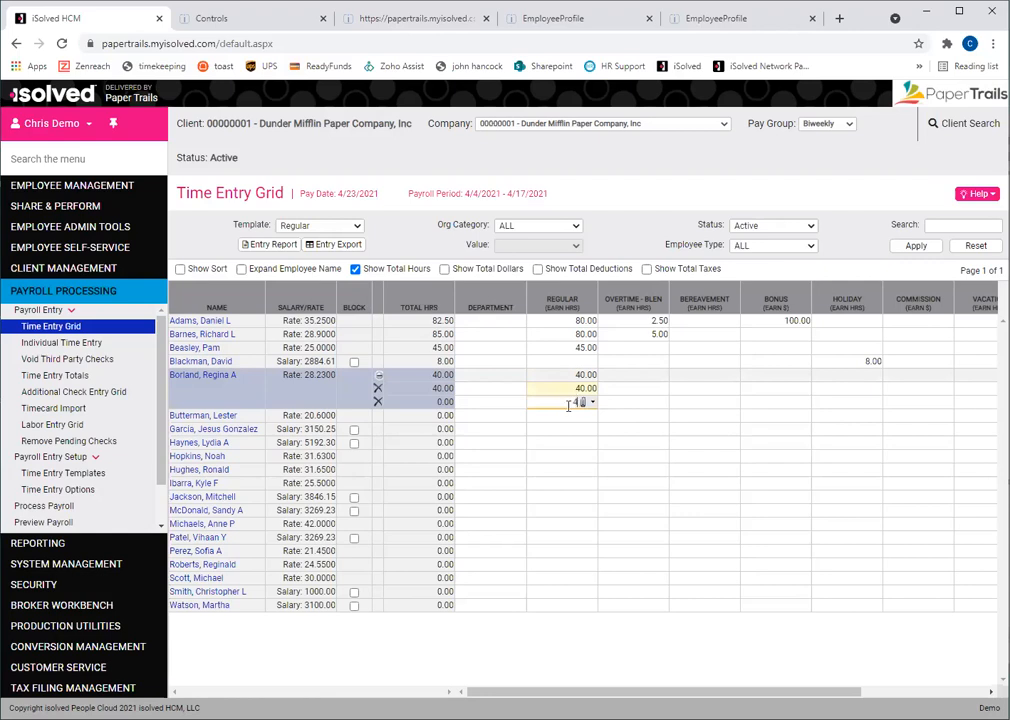
click(623, 404)
click(679, 388)
click(700, 402)
Review the grid's template and Org Category filter options, keeping the Regular template and ALL categories.
click(312, 226)
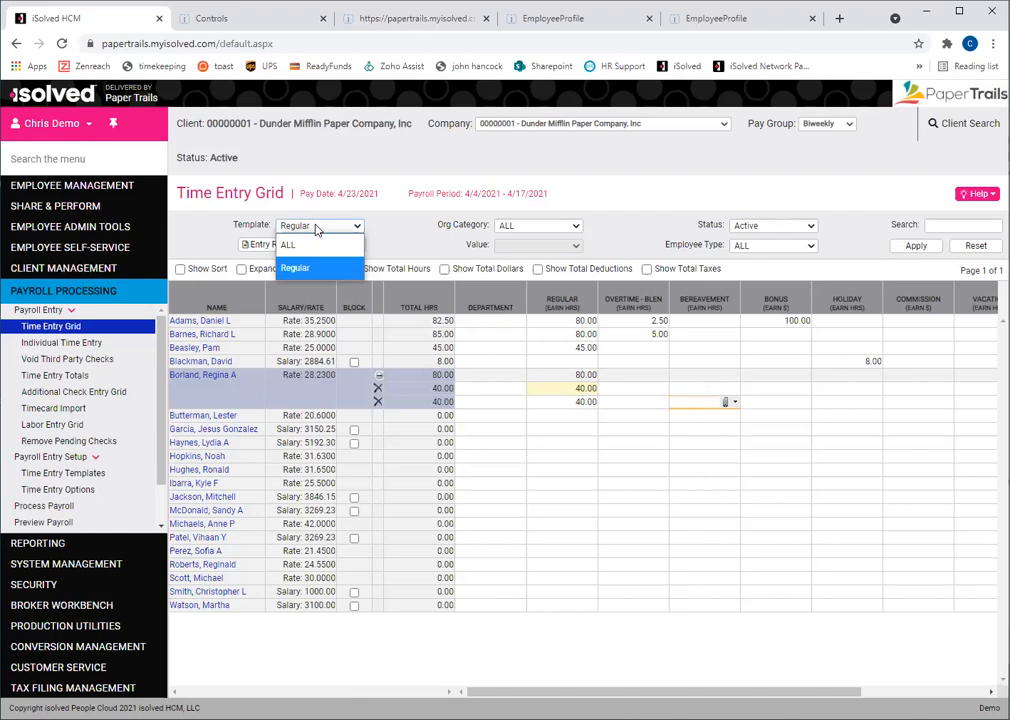
click(309, 266)
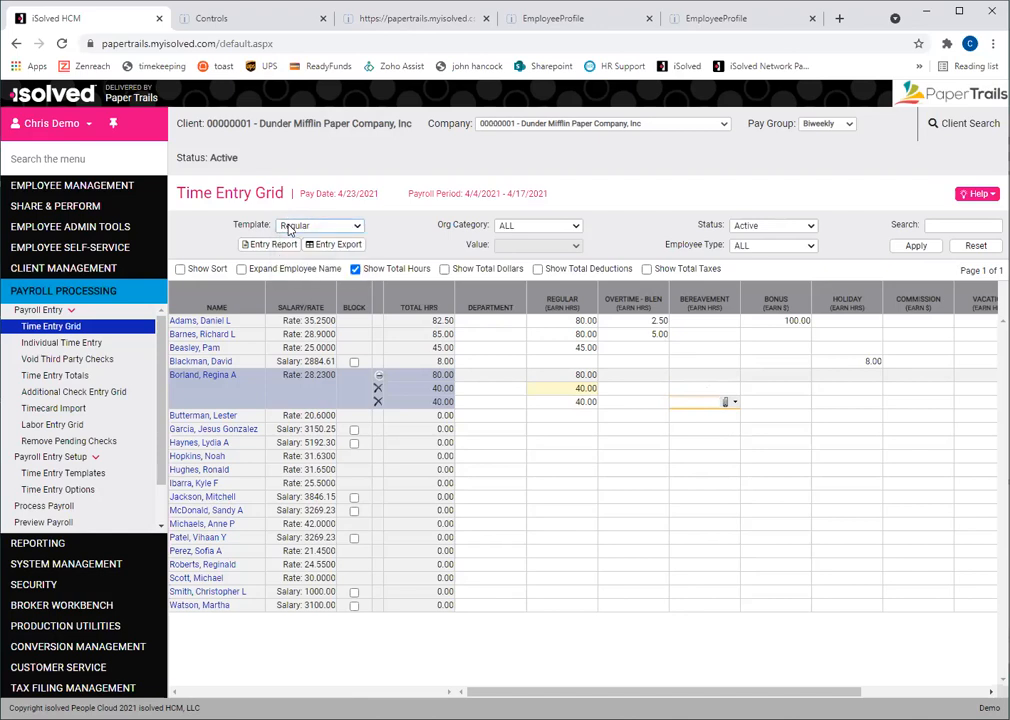
click(530, 232)
click(531, 230)
Filter the Time Entry Grid to the Hourly employee type.
click(806, 250)
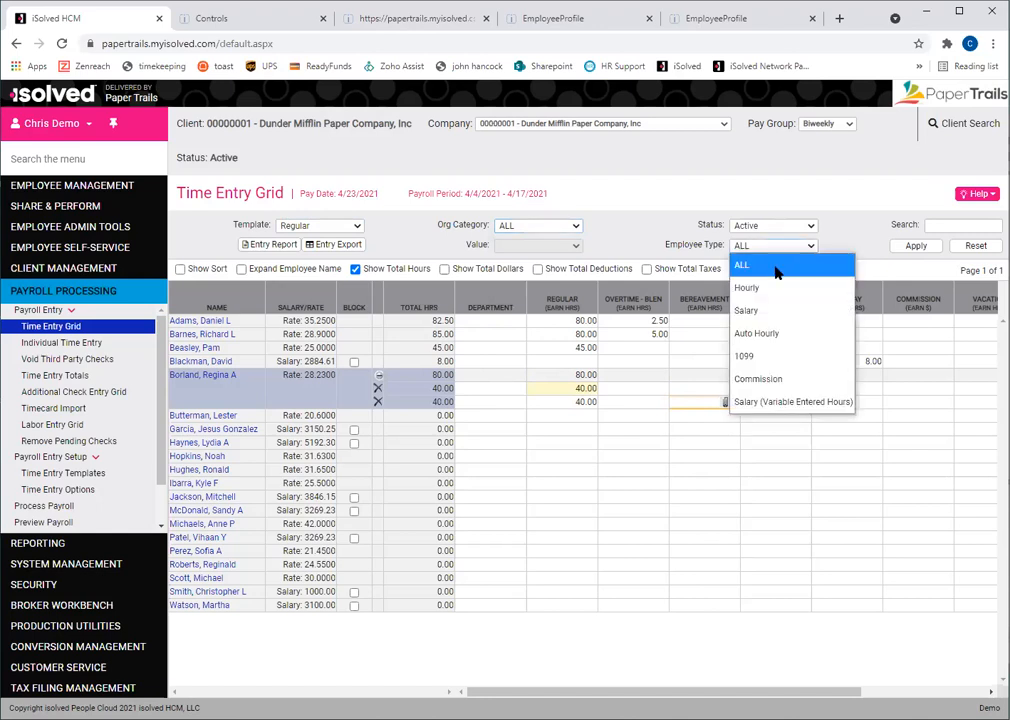
click(757, 264)
key(Down)
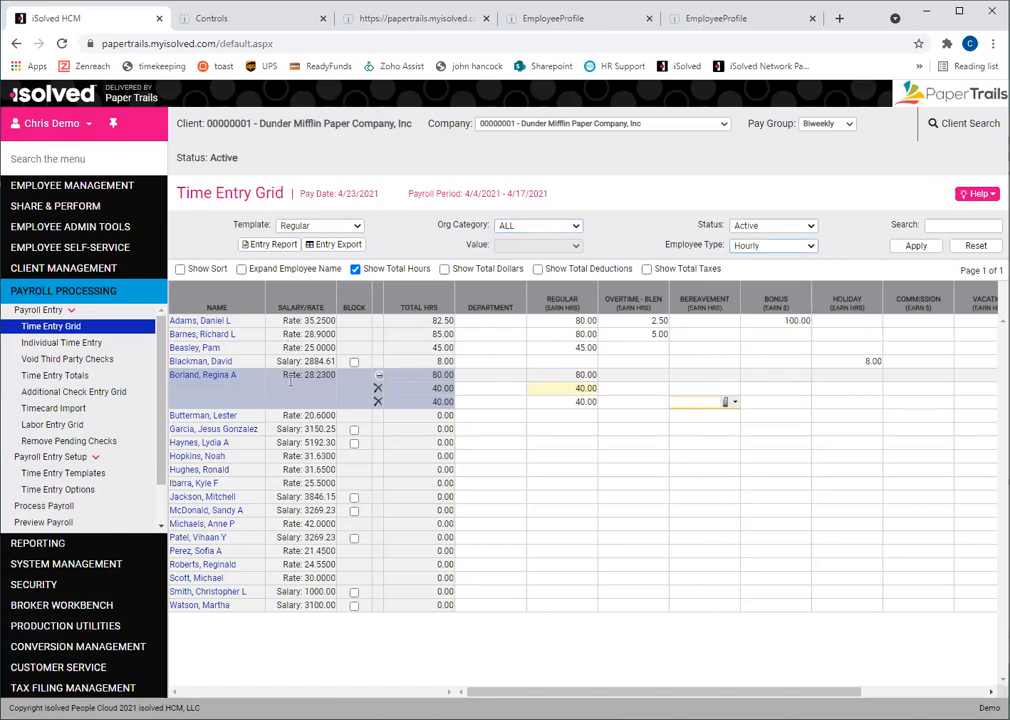
click(918, 247)
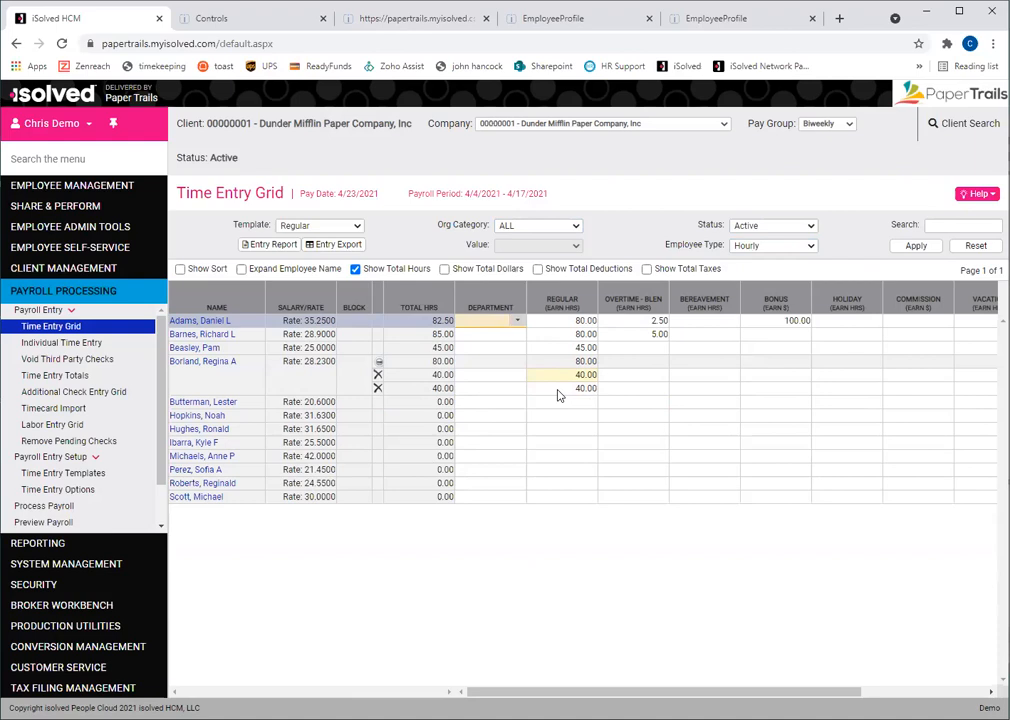
Reset the grid's employee type filter to ALL and apply it.
click(790, 246)
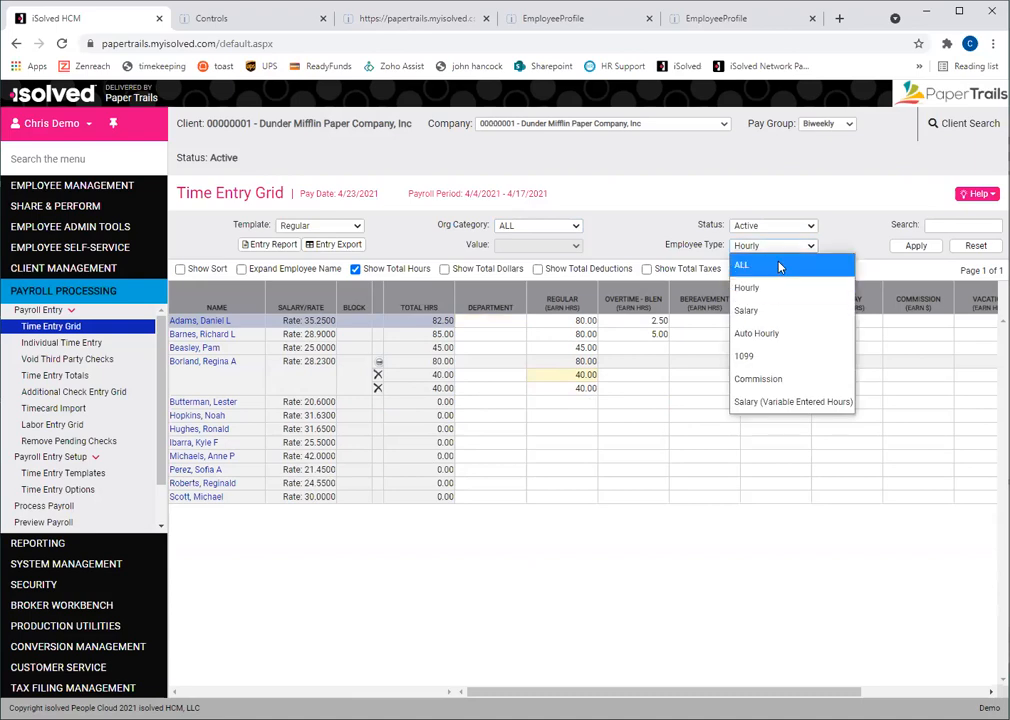
click(780, 266)
click(916, 246)
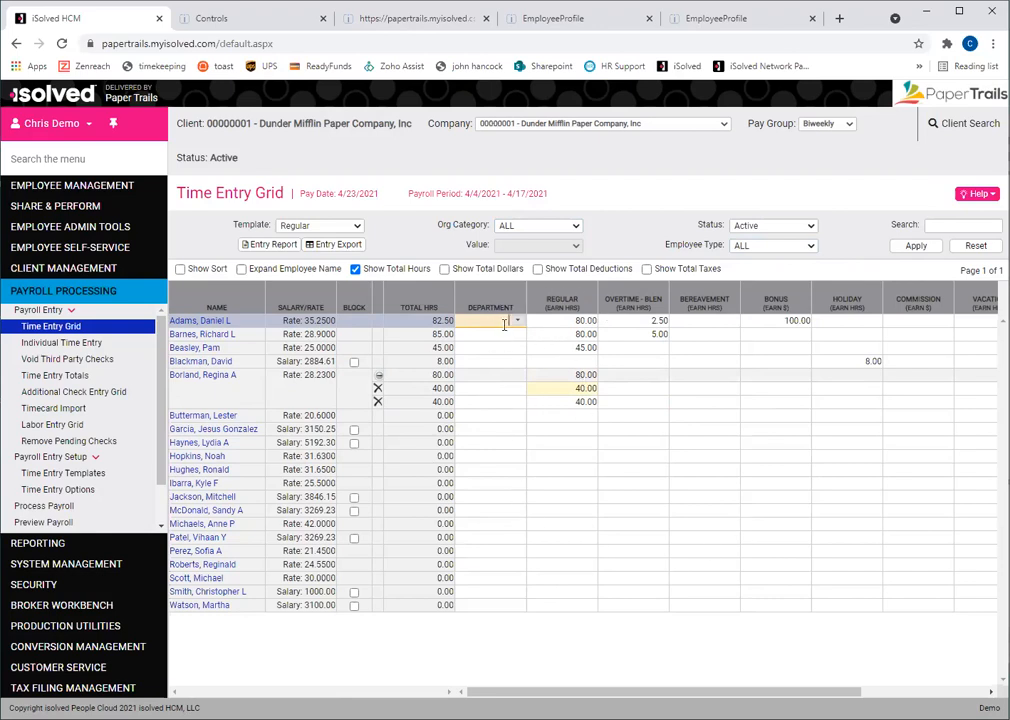
Open Individual Time Entry for the fifth employee and switch its template to ALL.
click(47, 345)
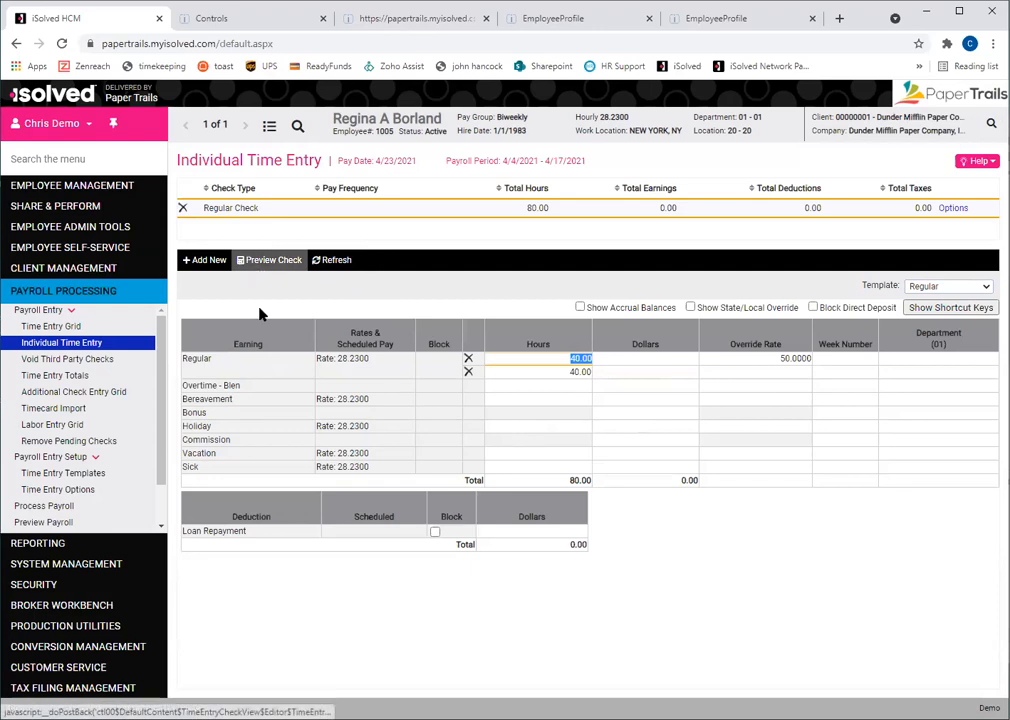
click(929, 287)
click(926, 307)
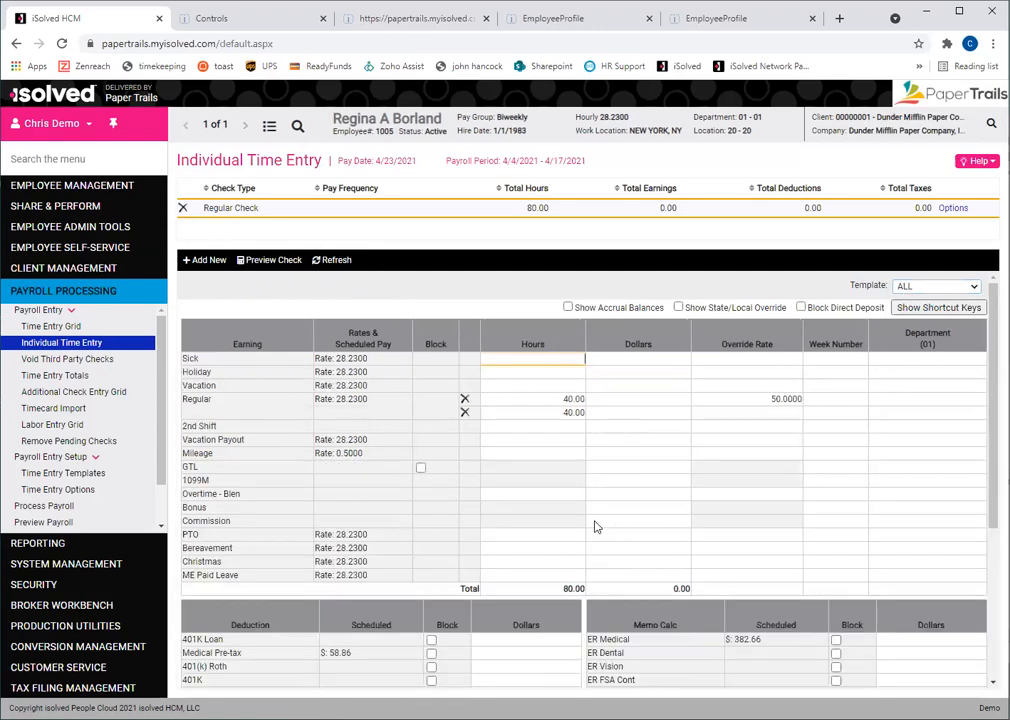
Block the Medical Pre-tax deduction on the regular check and enter a 10.00 Red Cross deduction.
scroll(596, 522, down, 3)
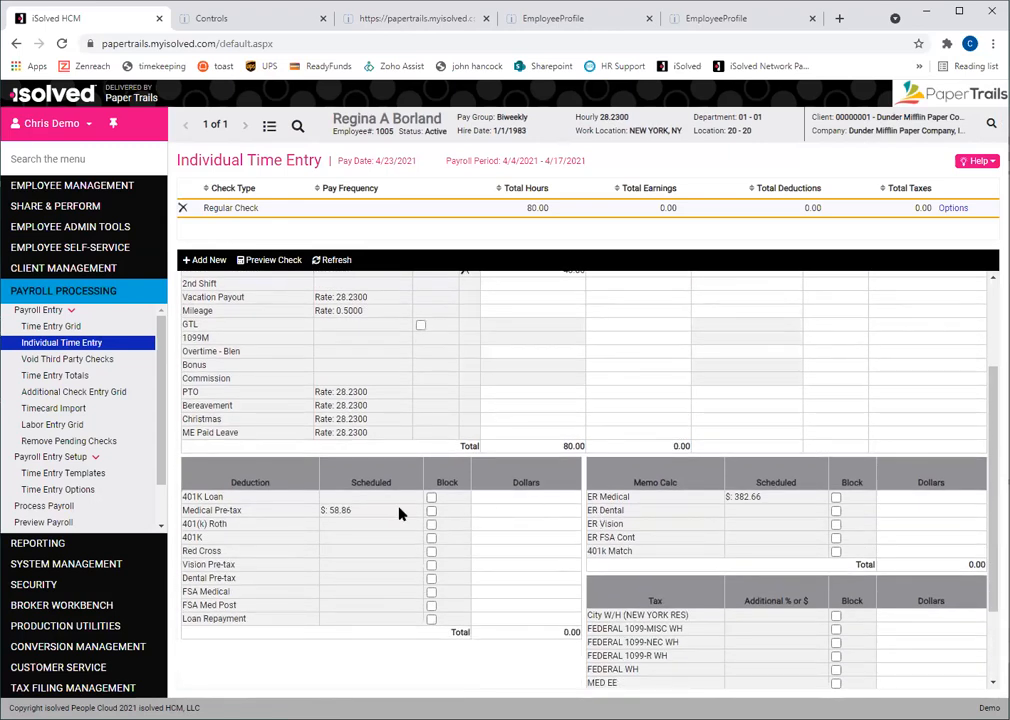
click(431, 511)
click(480, 552)
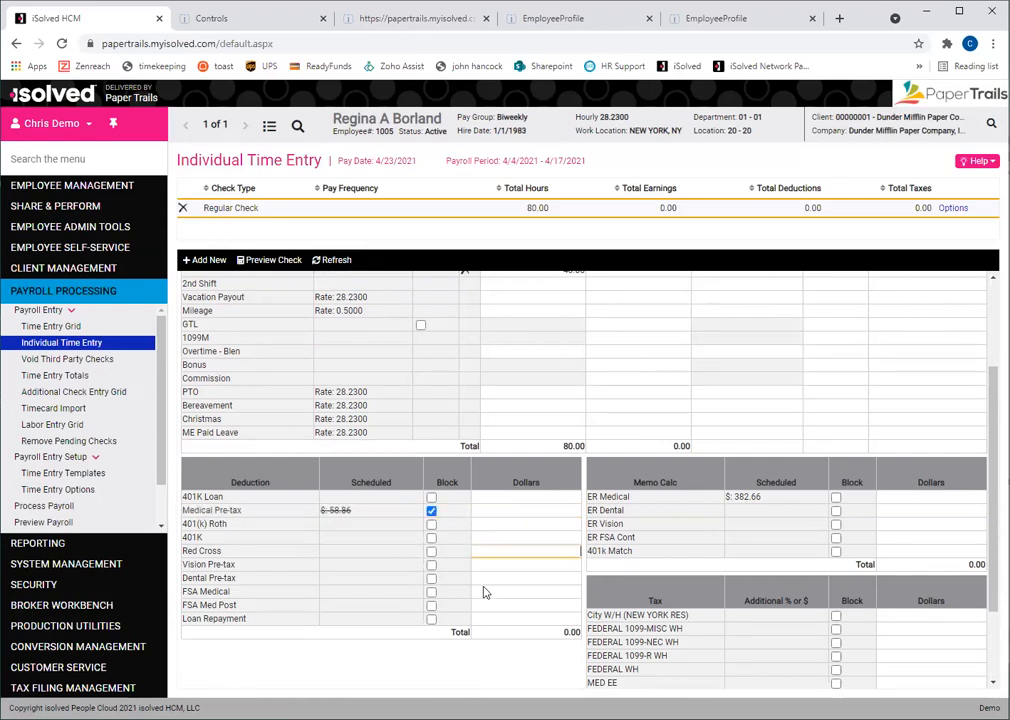
text(10.00)
click(537, 418)
Add an Additional Check - No Deductions with Monthly pay frequency and the default direct deposit accounts, and save it.
scroll(537, 418, down, 1)
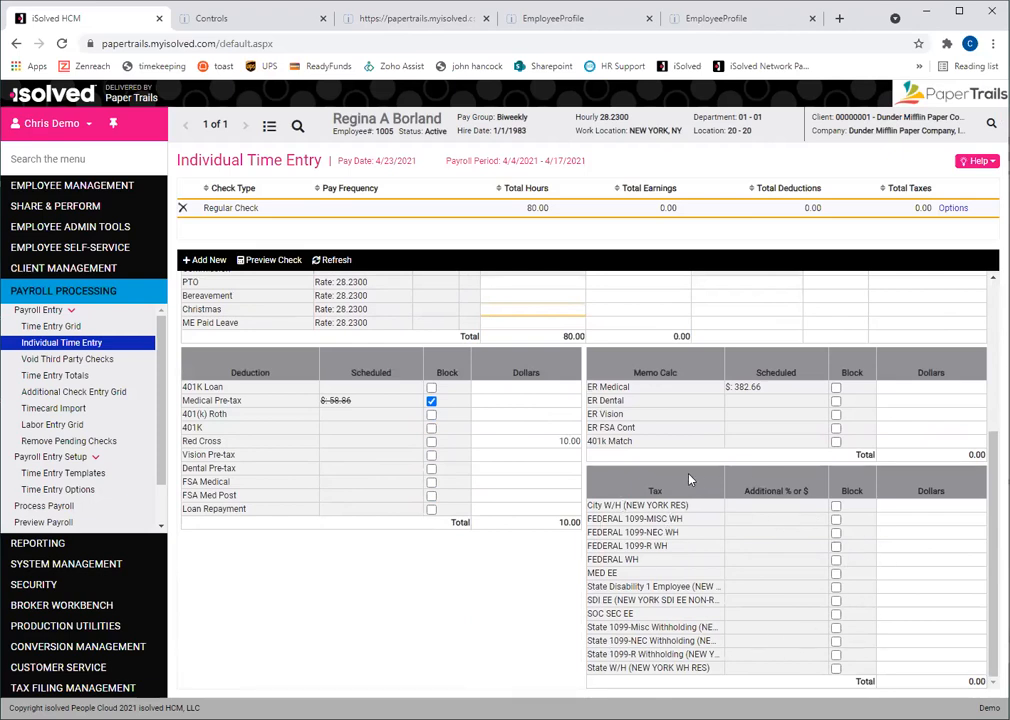
scroll(709, 567, up, 2)
scroll(709, 567, up, 1)
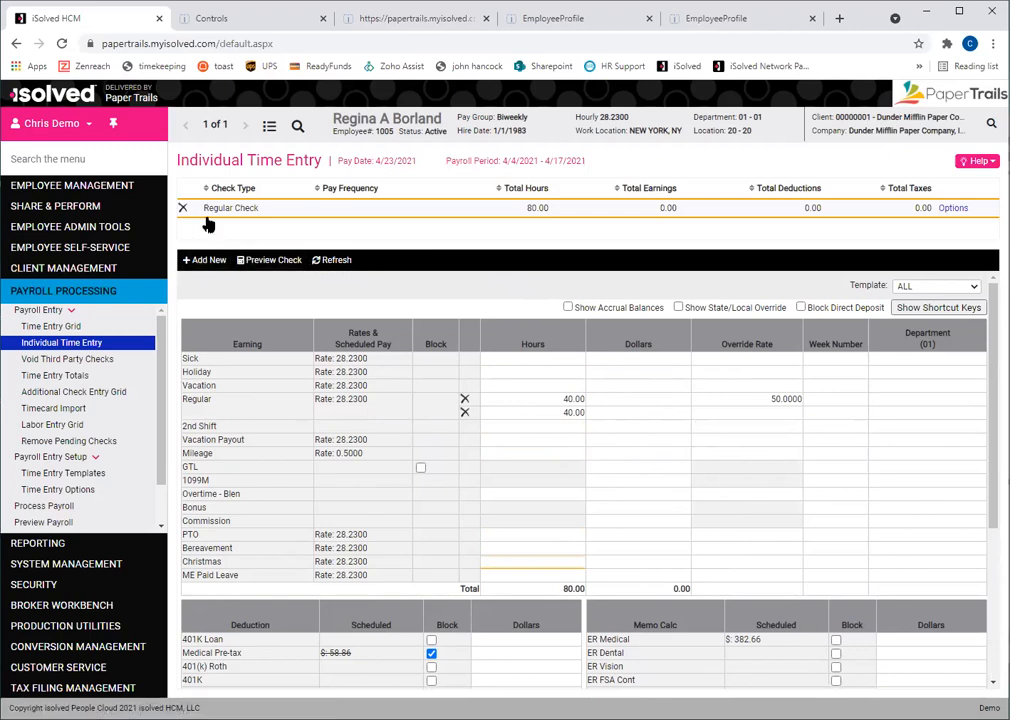
click(205, 260)
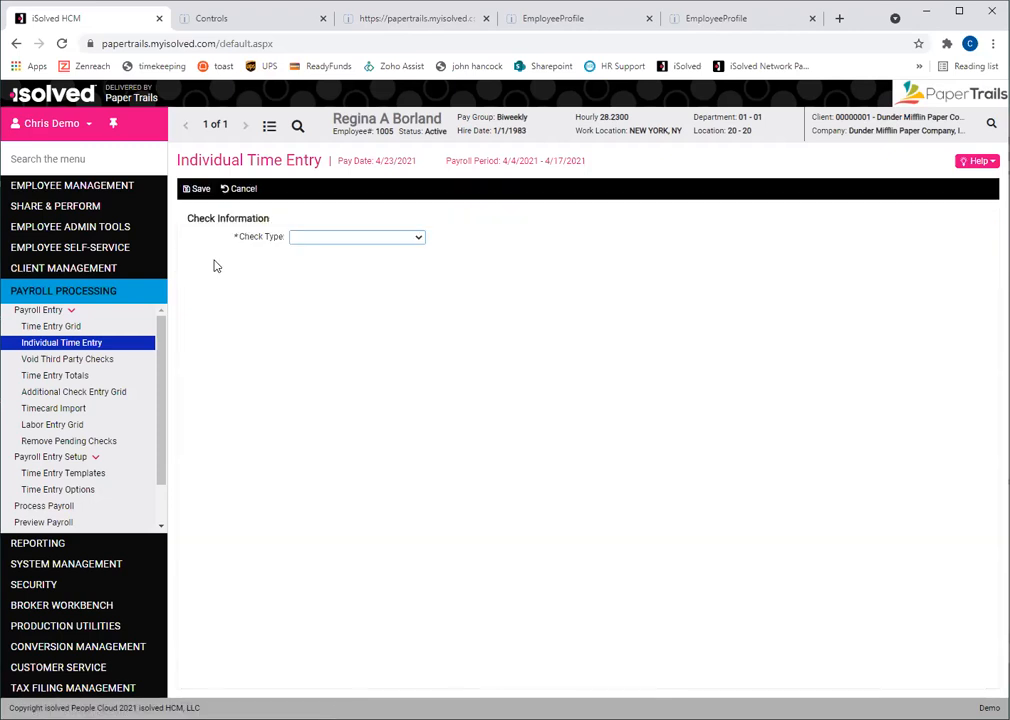
click(316, 238)
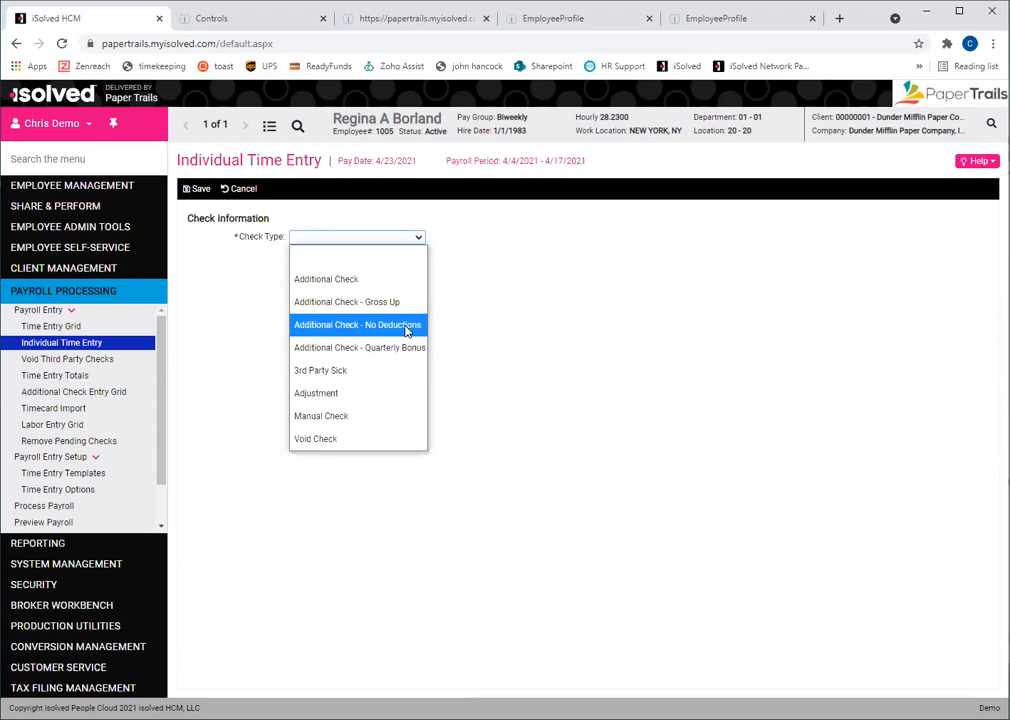
click(334, 328)
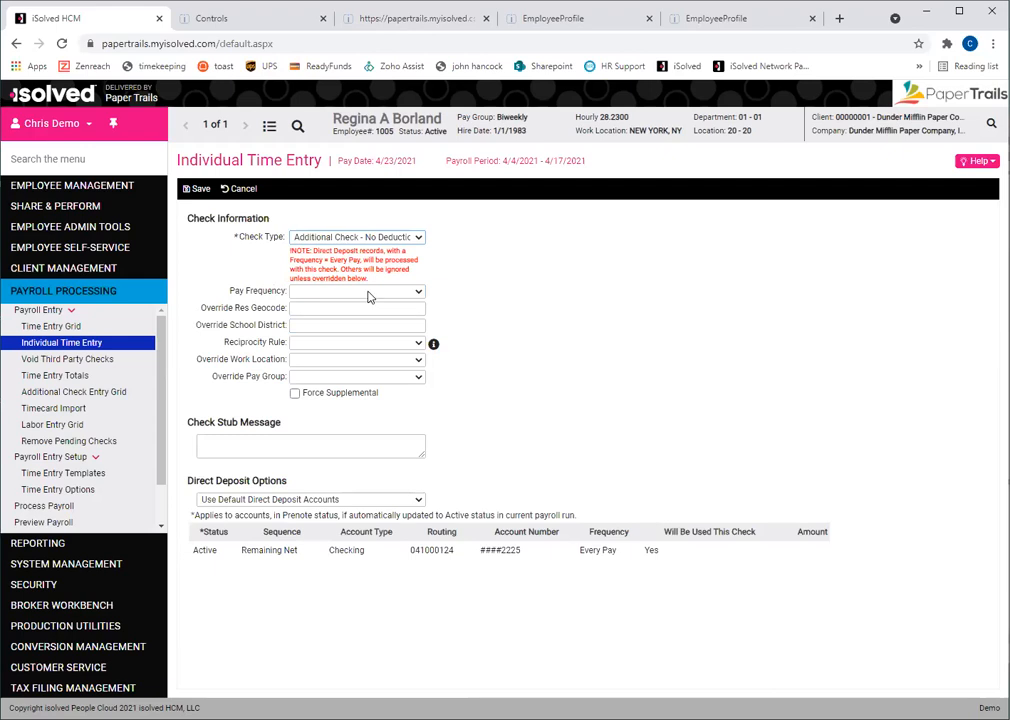
click(419, 293)
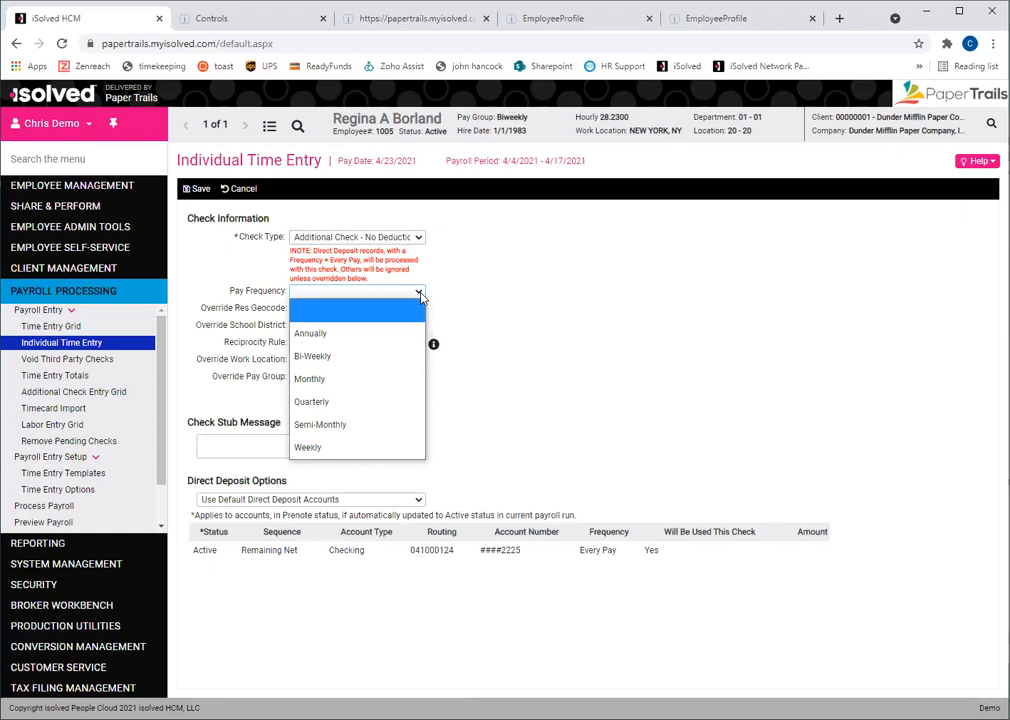
click(312, 385)
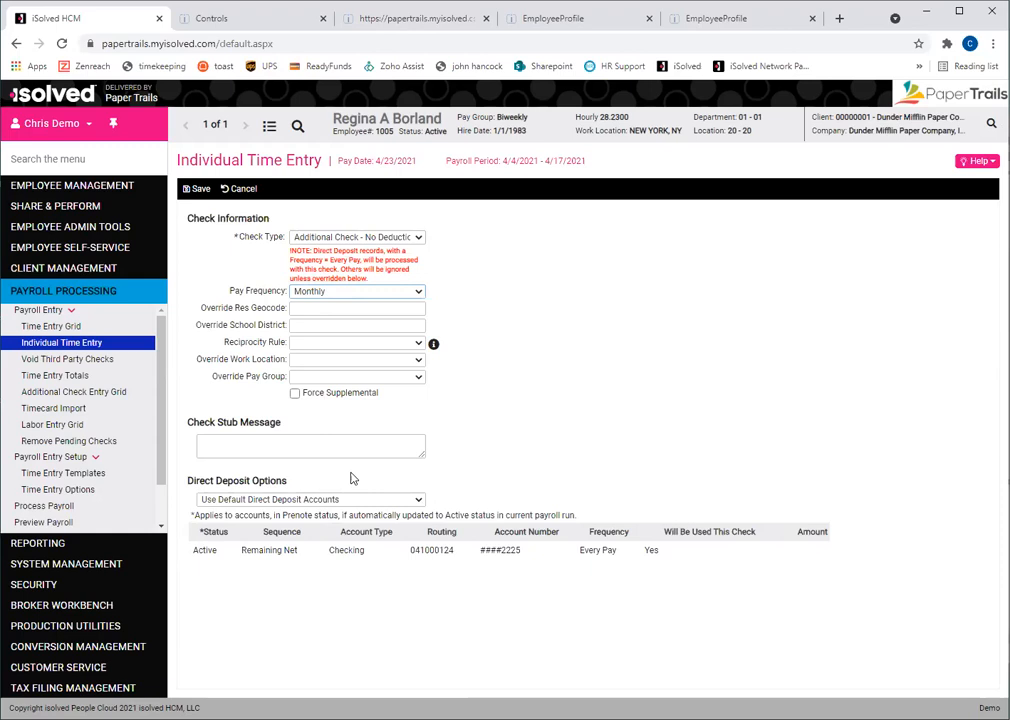
click(390, 501)
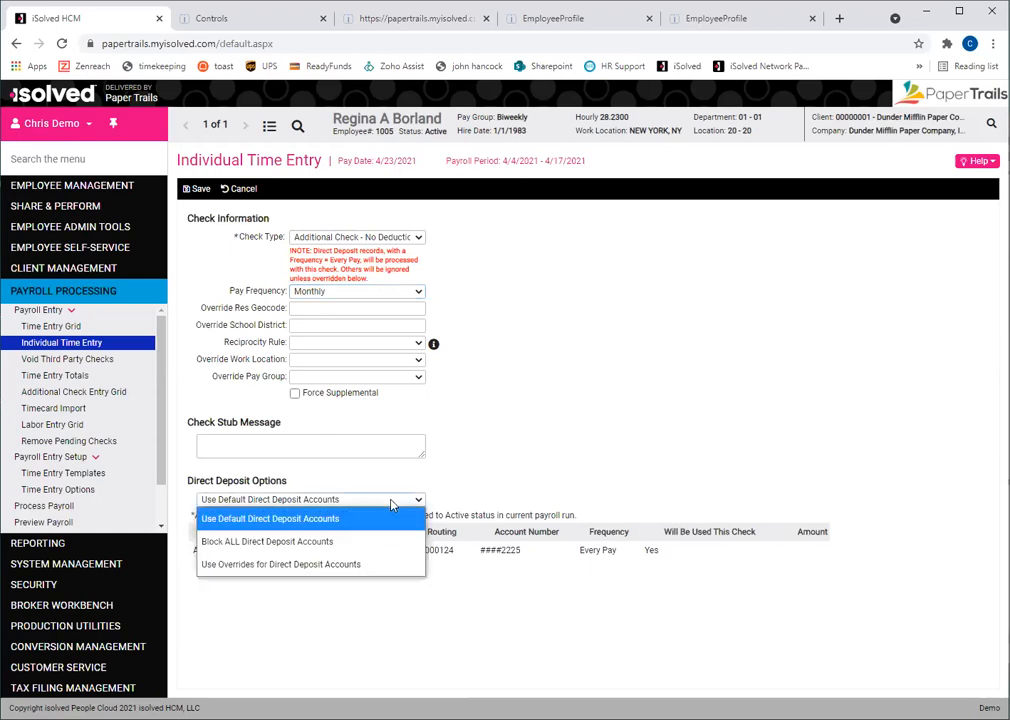
click(334, 521)
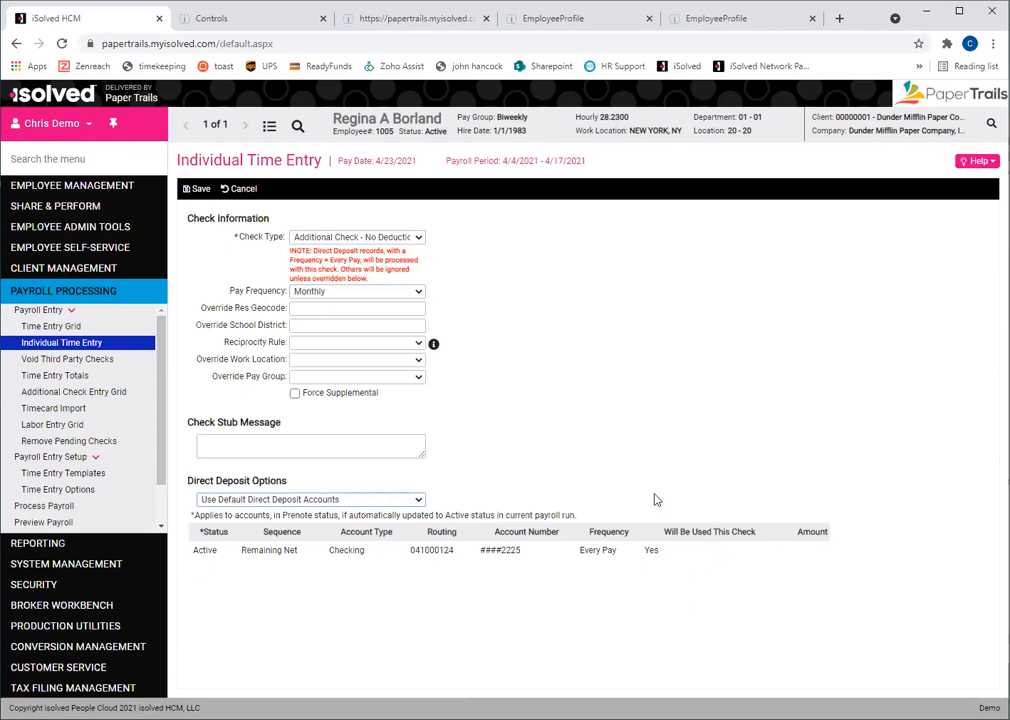
click(197, 190)
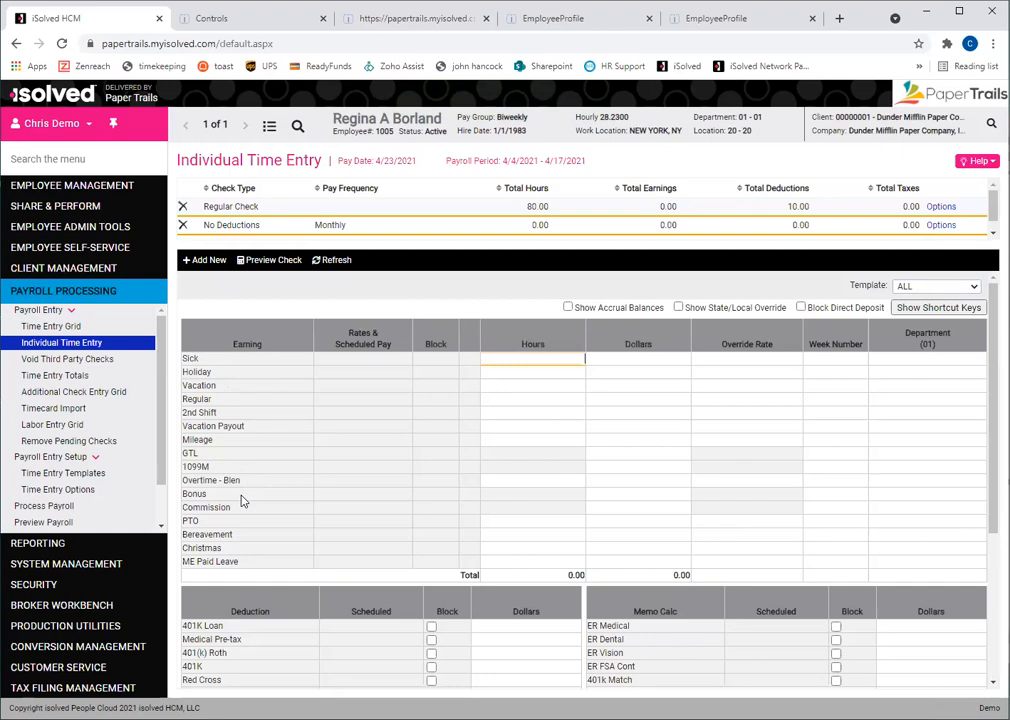
Enter a Bonus of 5000 dollars on the No Deductions check.
click(643, 497)
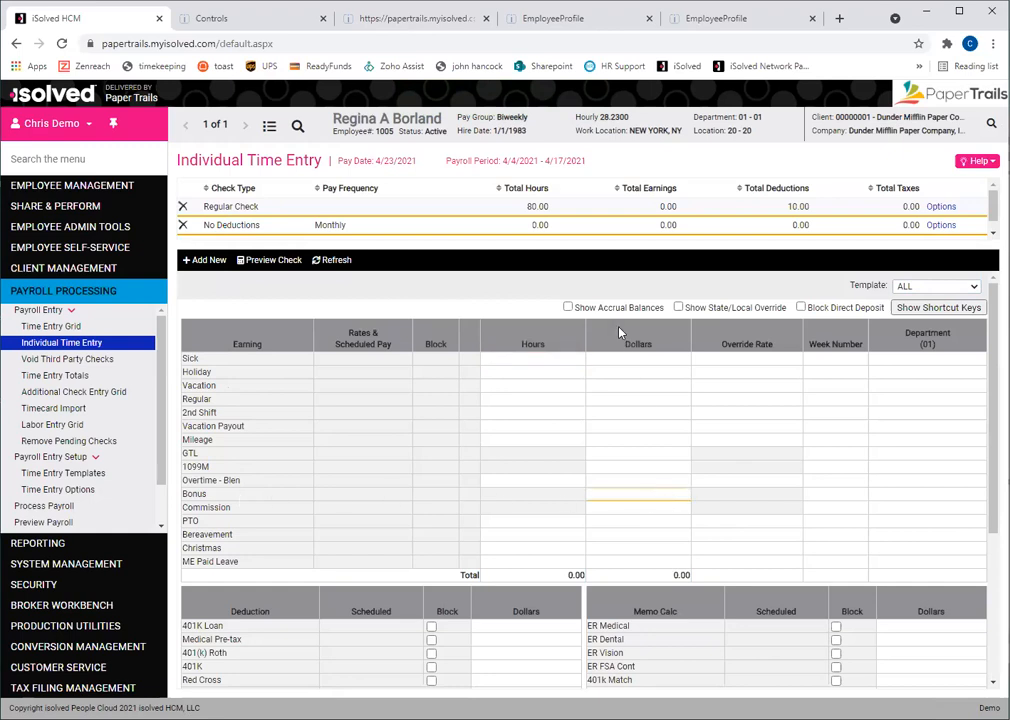
text(5000)
key(Return)
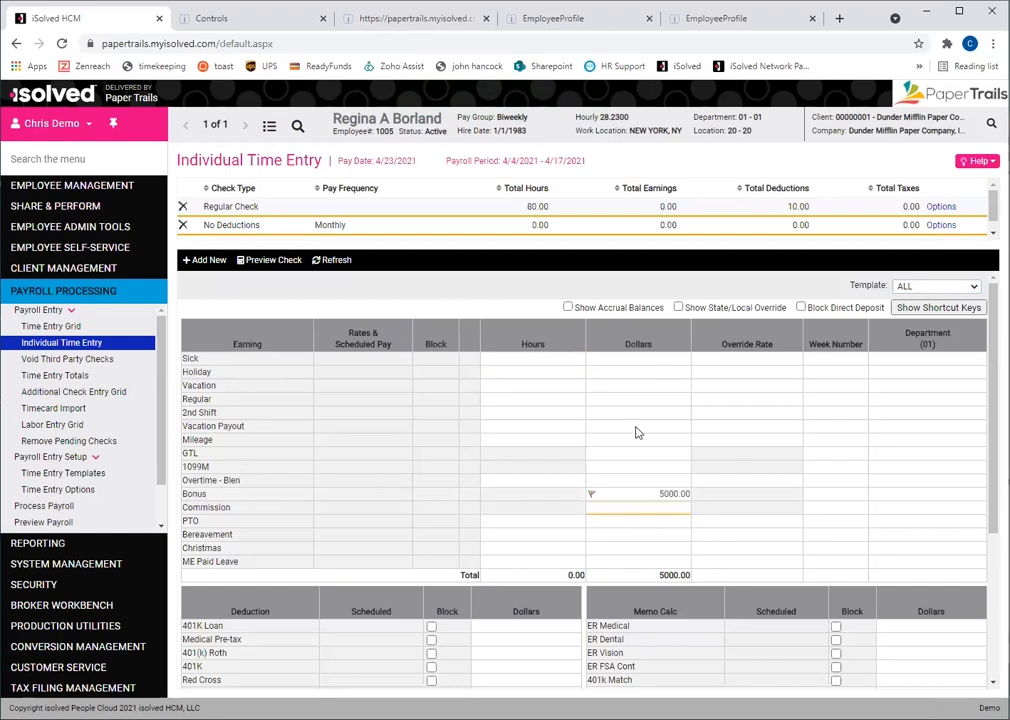
mouse_move(594, 498)
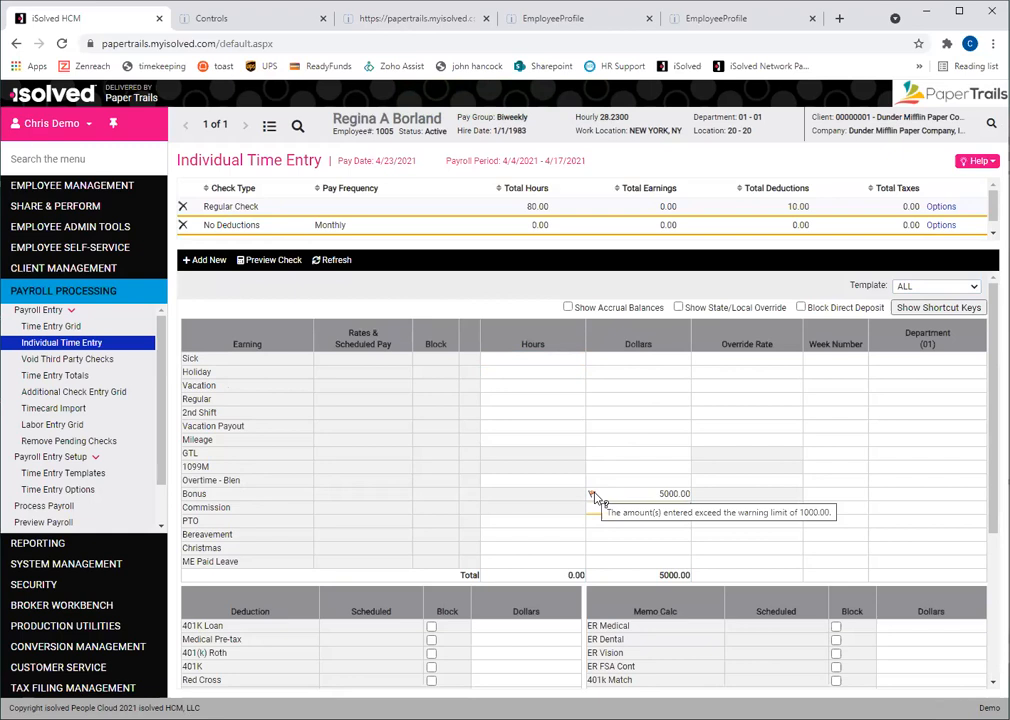
Preview the No Deductions check to review its earnings, taxes and direct deposit, and return to the time entry.
click(260, 260)
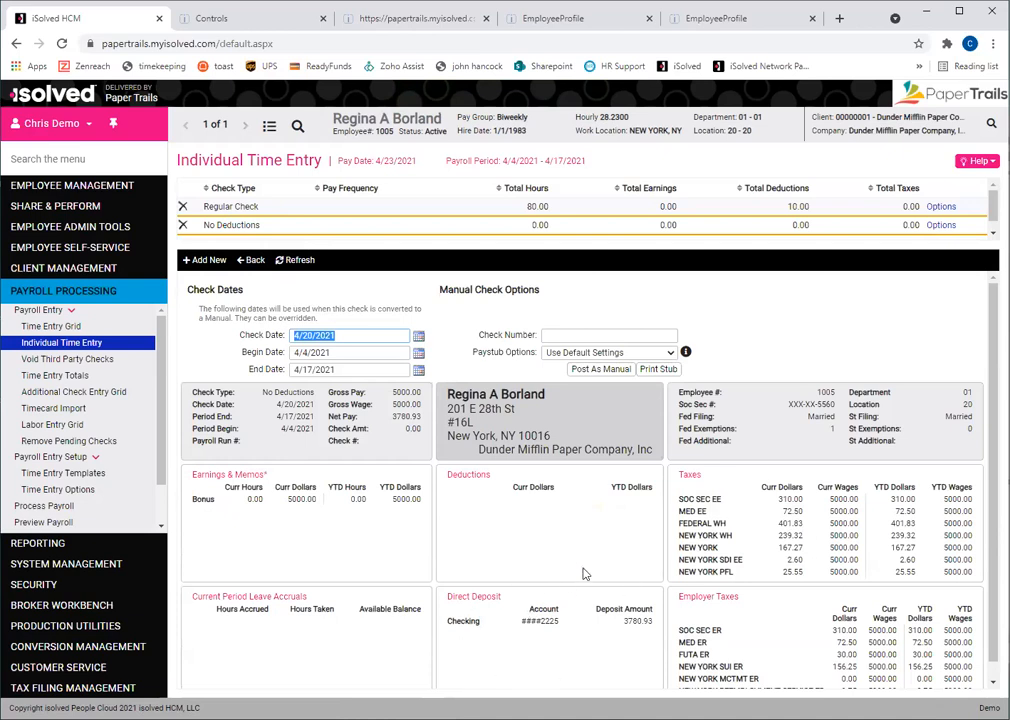
scroll(540, 527, down, 1)
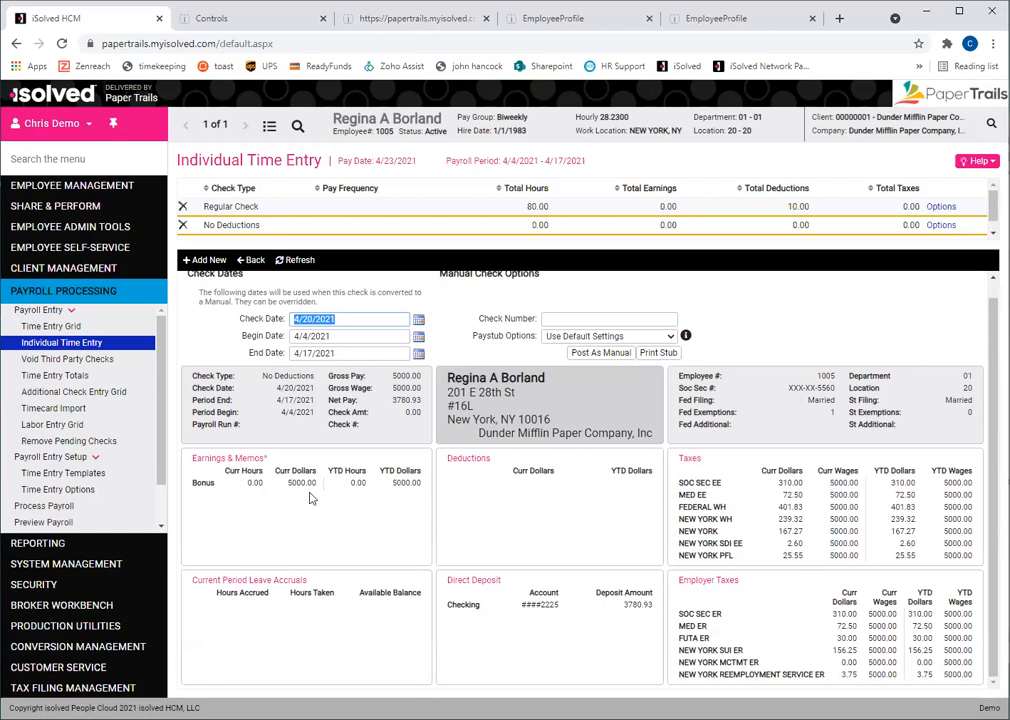
click(253, 262)
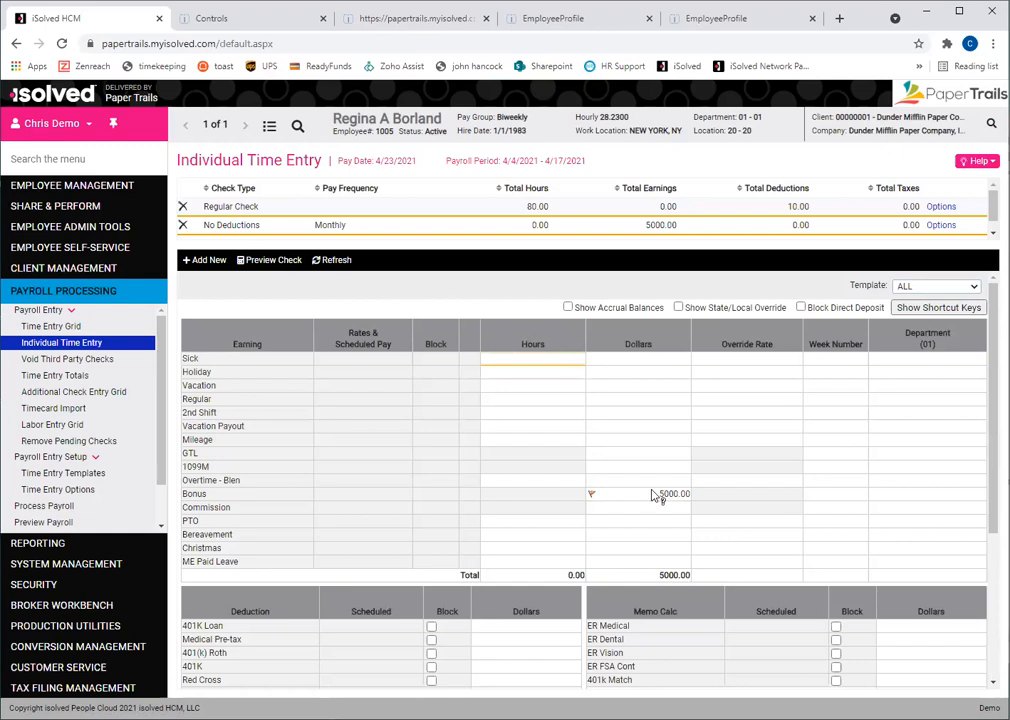
Change the additional bonus check's type from No Deductions to Gross Up and save the check options.
mouse_move(654, 497)
click(942, 226)
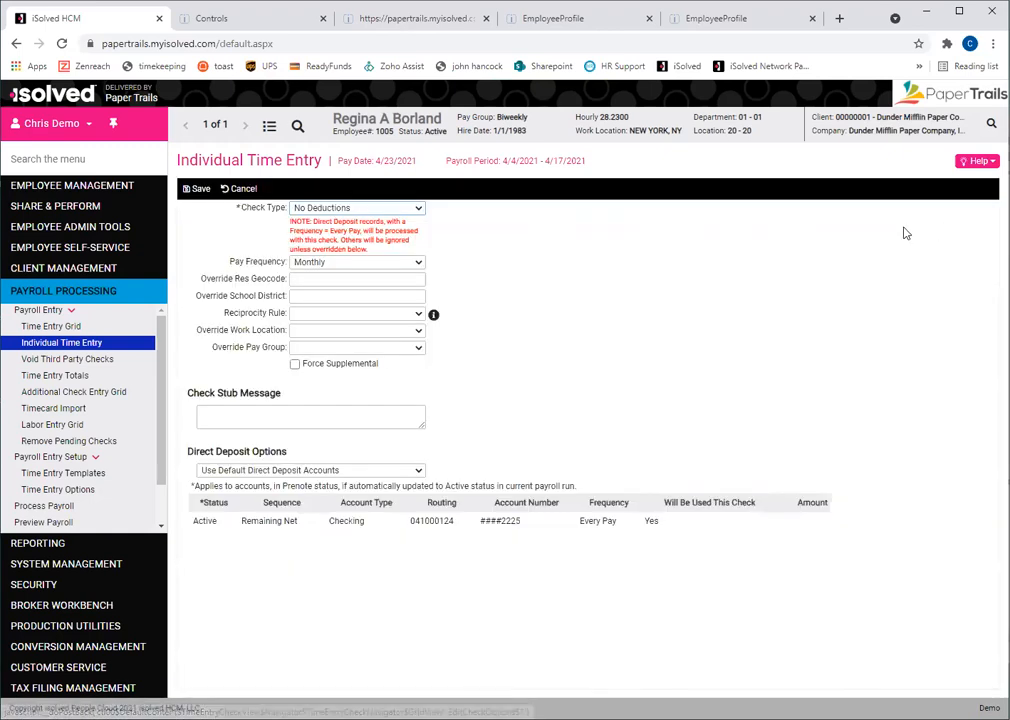
click(404, 212)
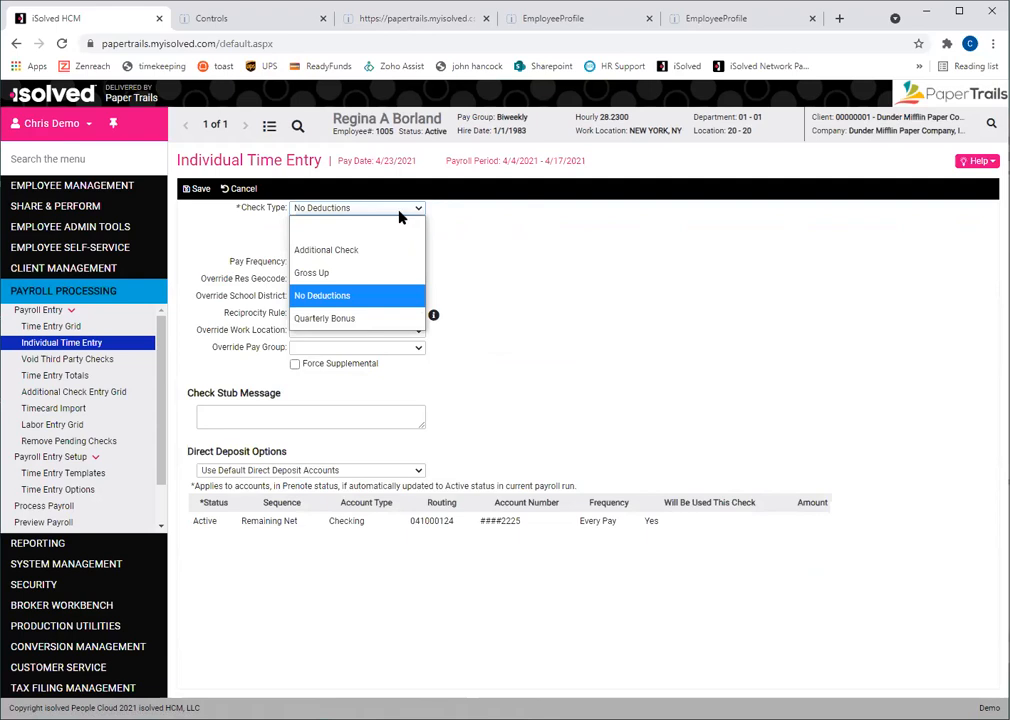
click(318, 272)
click(201, 191)
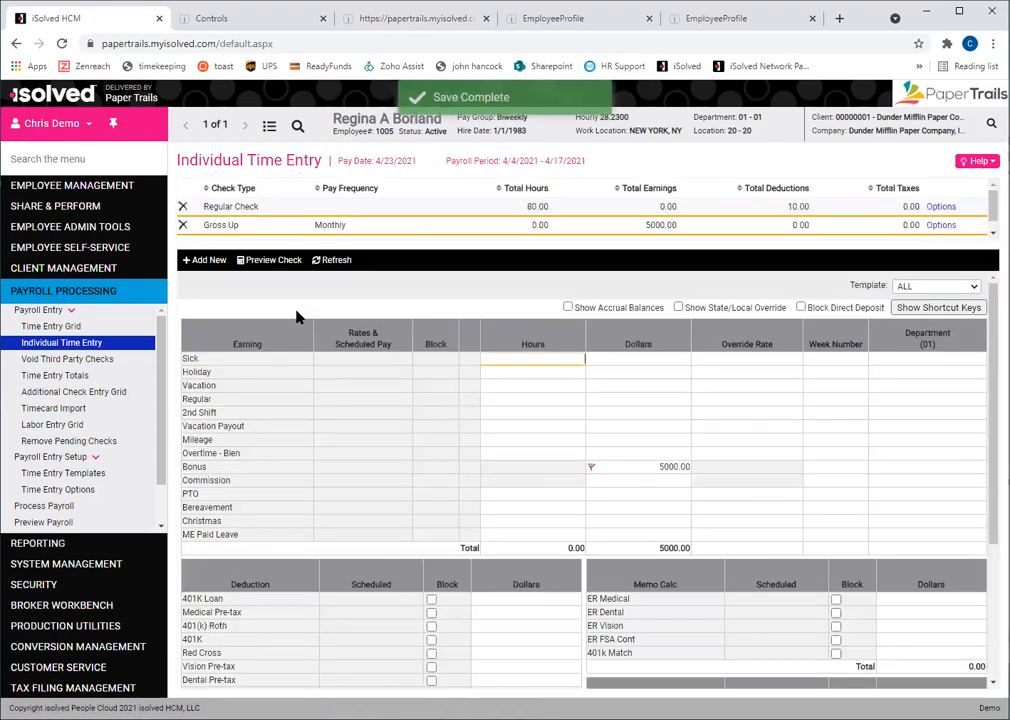
Preview the Gross Up check to examine its current bonus dollars, net pay and deposit amount, and return to the entry.
click(274, 262)
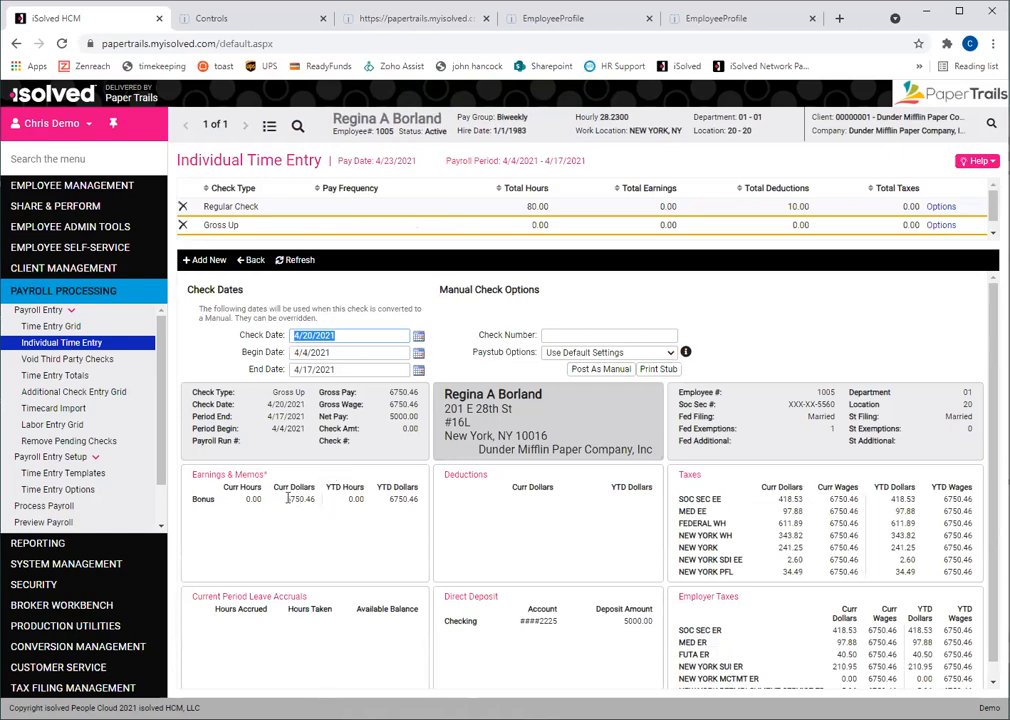
drag(288, 499, 316, 500)
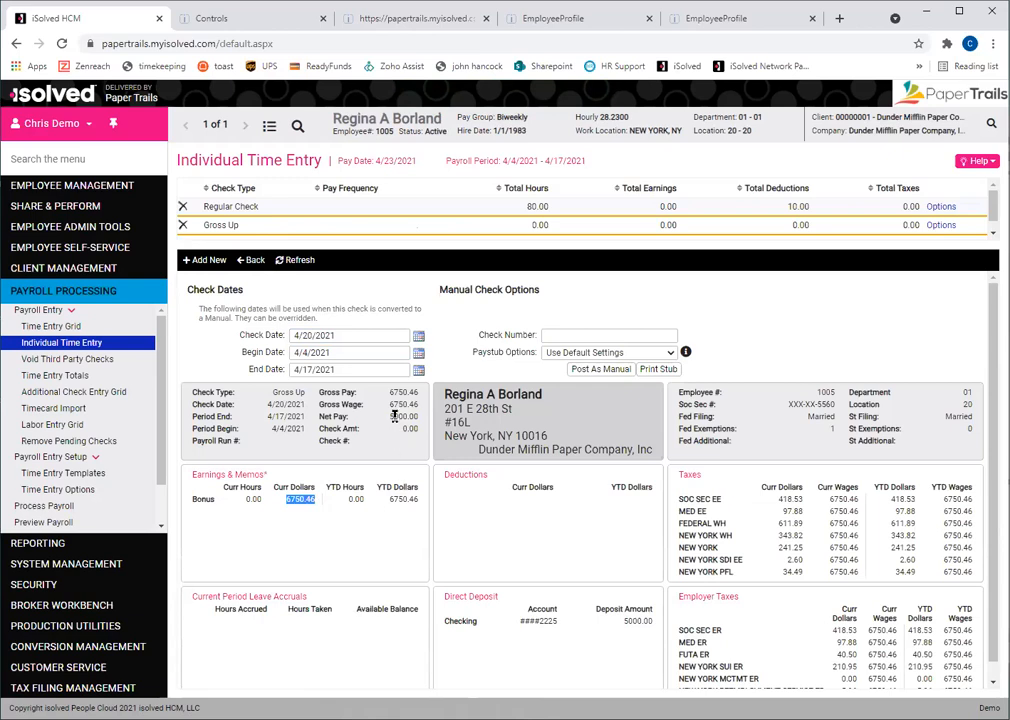
drag(389, 417, 414, 418)
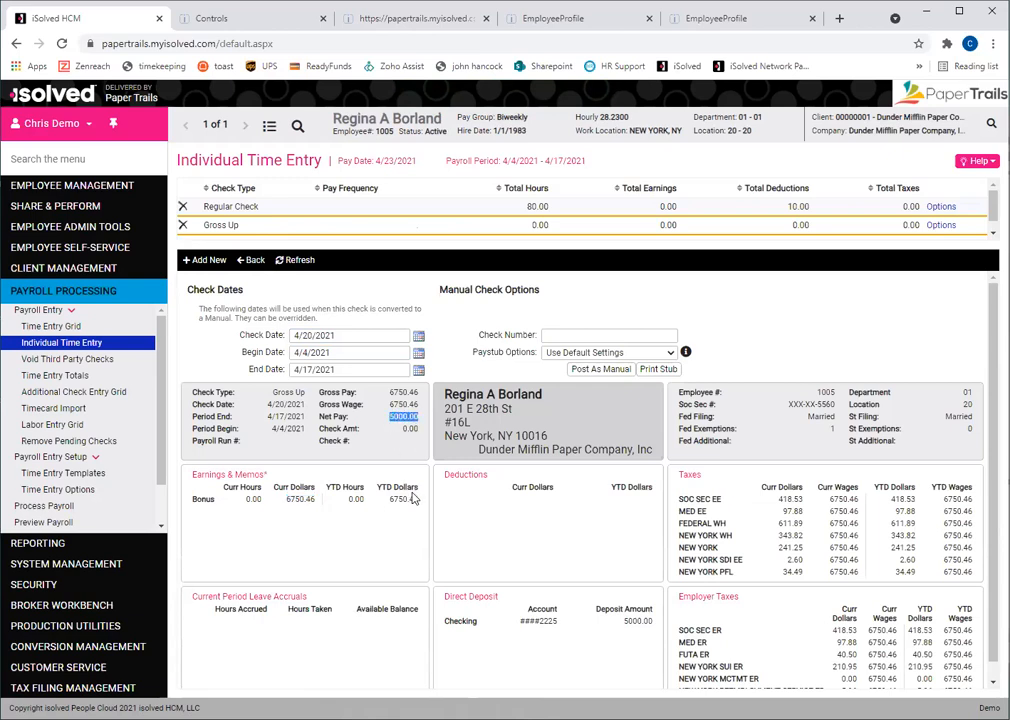
drag(620, 622, 657, 627)
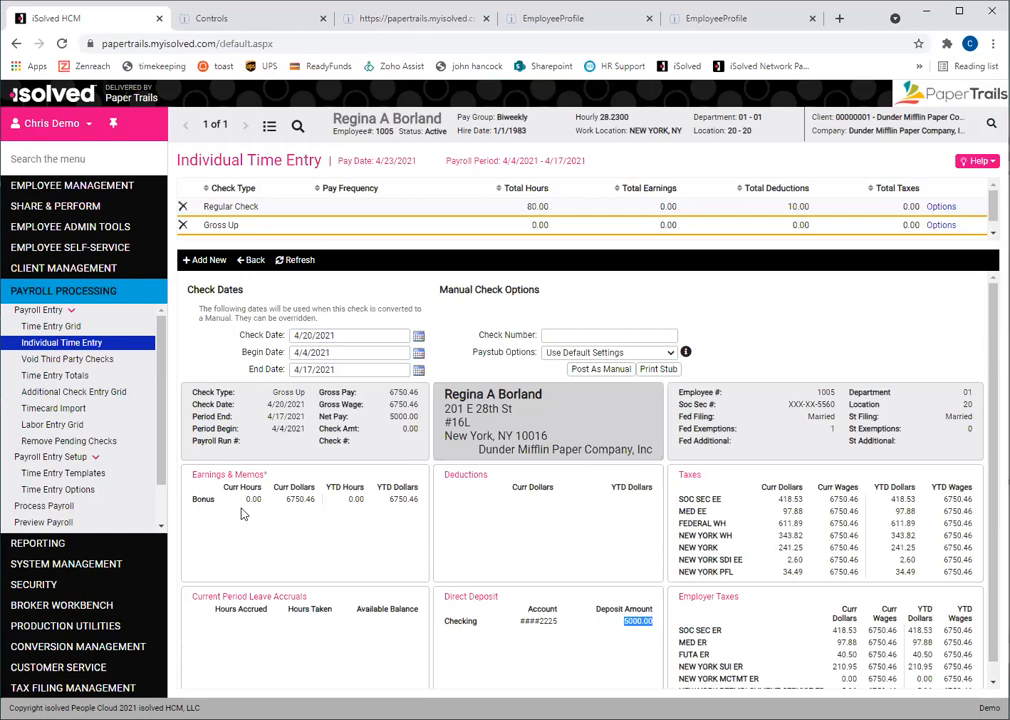
click(245, 264)
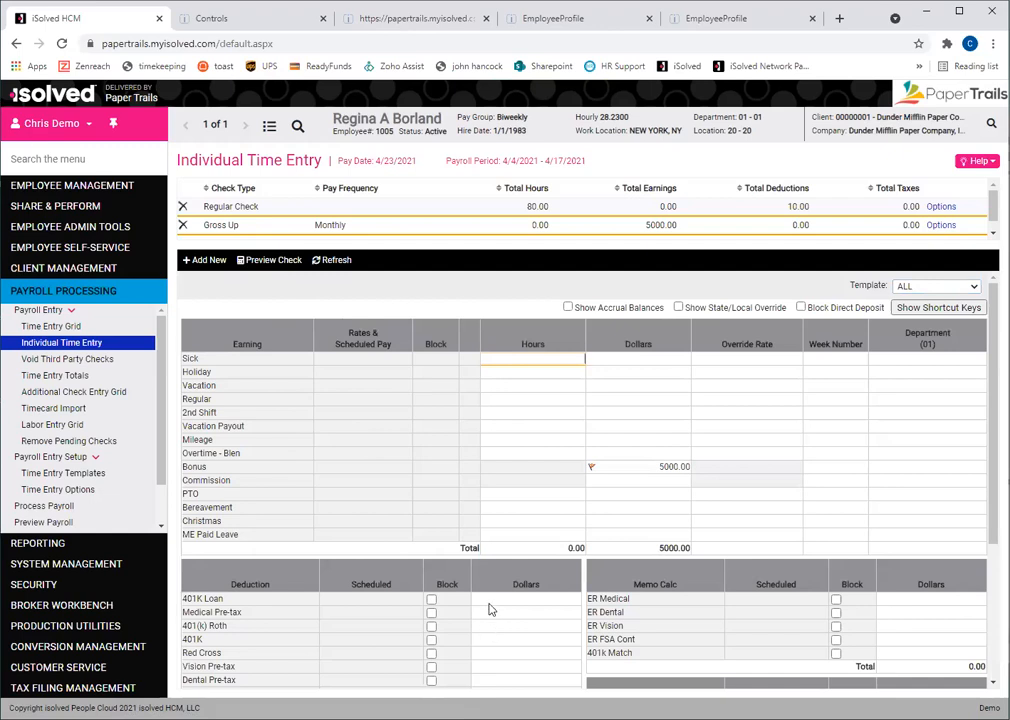
Block the FEDERAL WH, State W/H (NEW YORK WH RES) and City W/H (NEW YORK RES) taxes on the Gross Up check.
scroll(490, 610, down, 3)
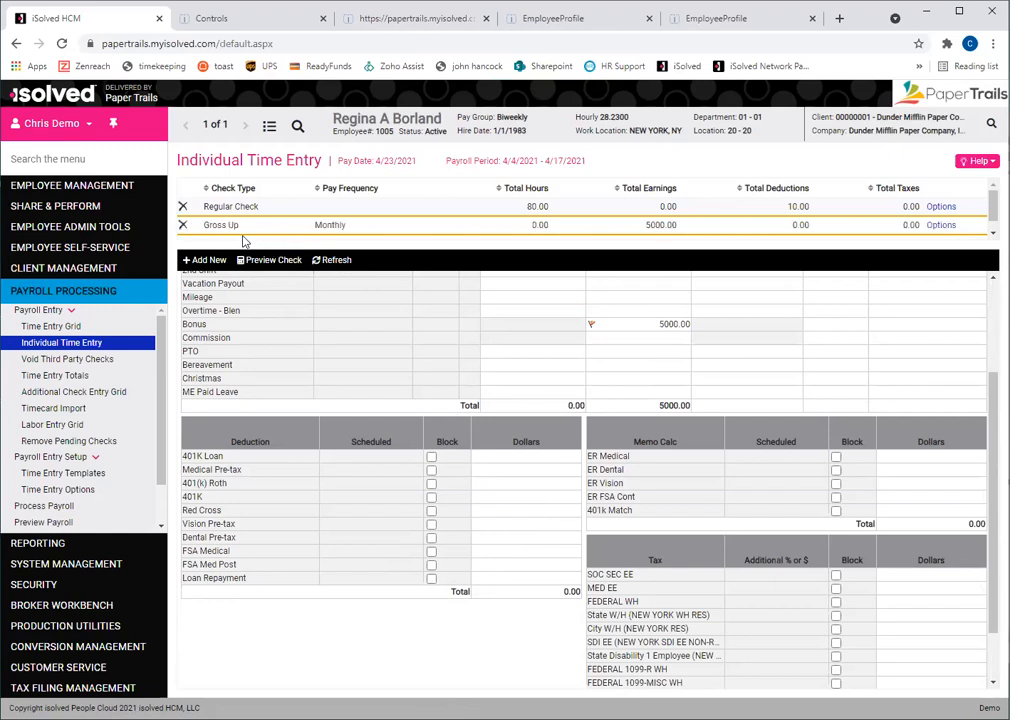
scroll(465, 415, down, 1)
scroll(465, 415, down, 1)
scroll(470, 412, up, 5)
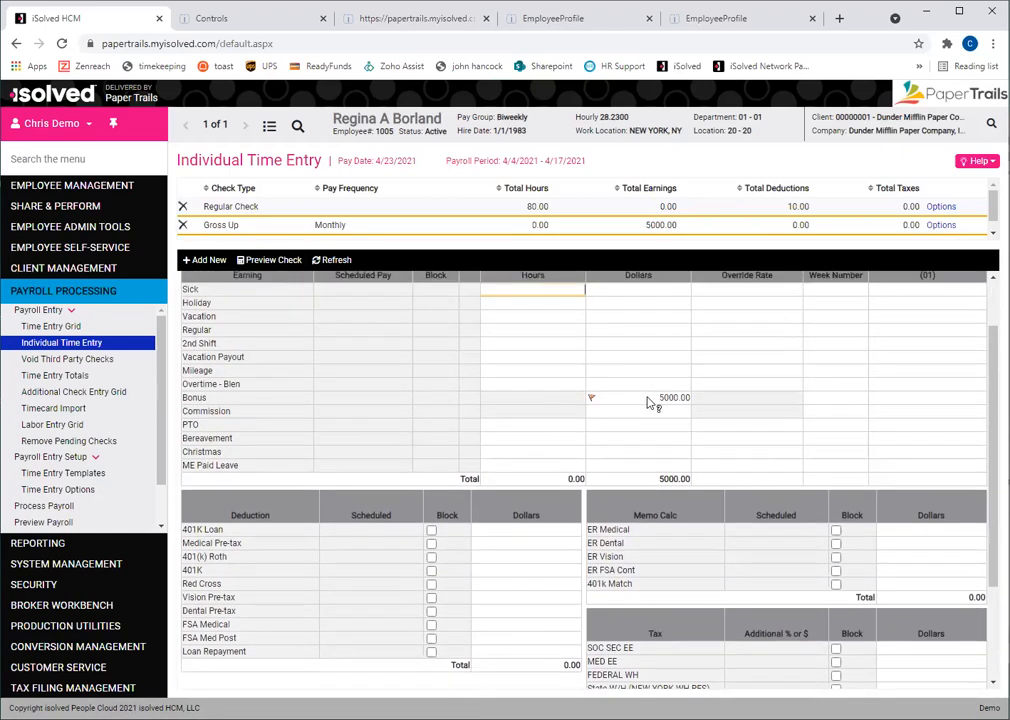
mouse_move(646, 400)
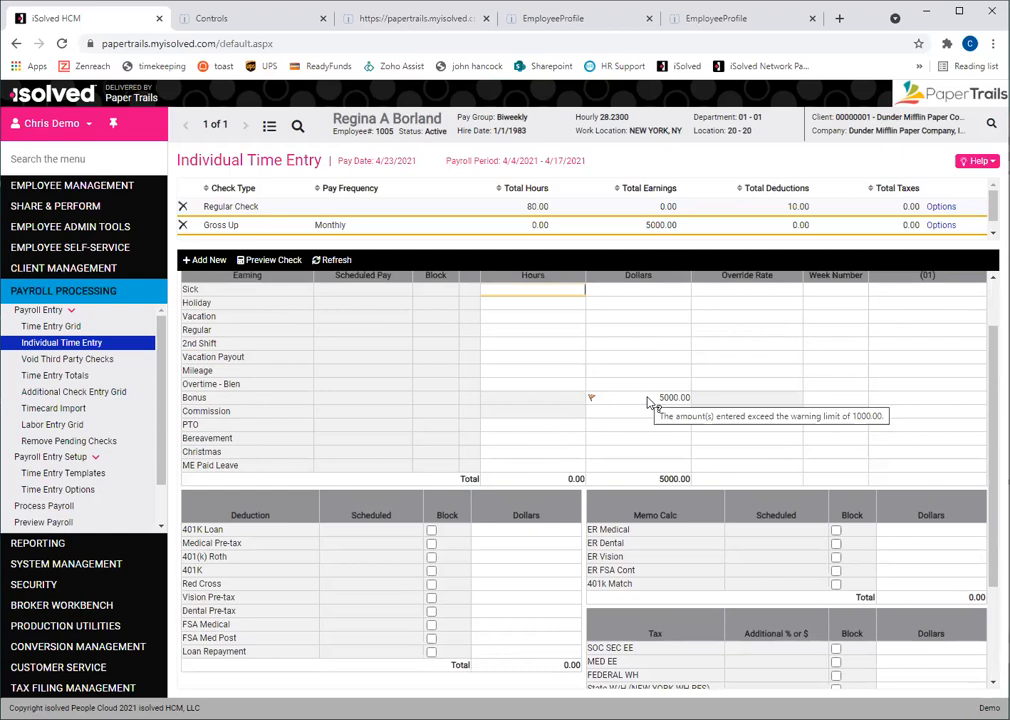
scroll(648, 402, down, 5)
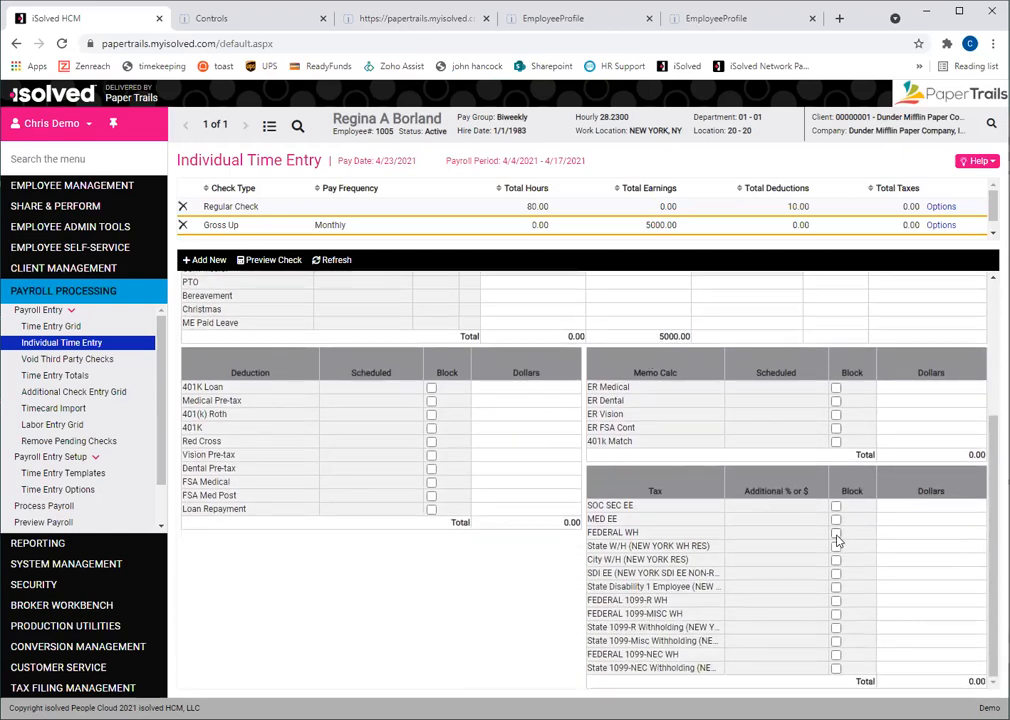
click(836, 533)
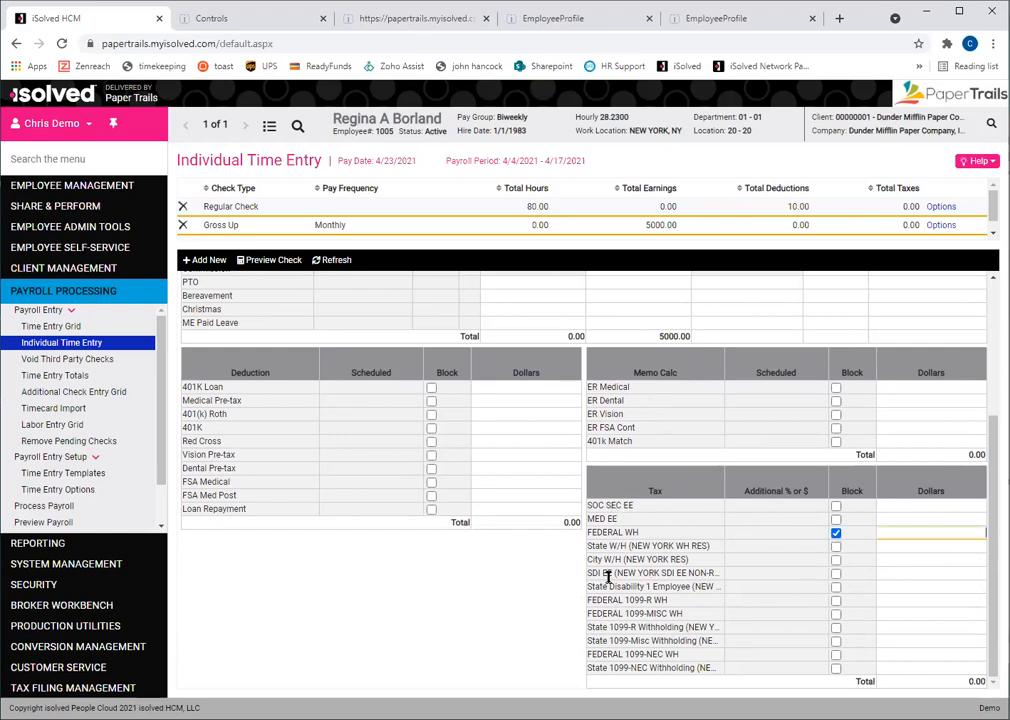
click(836, 547)
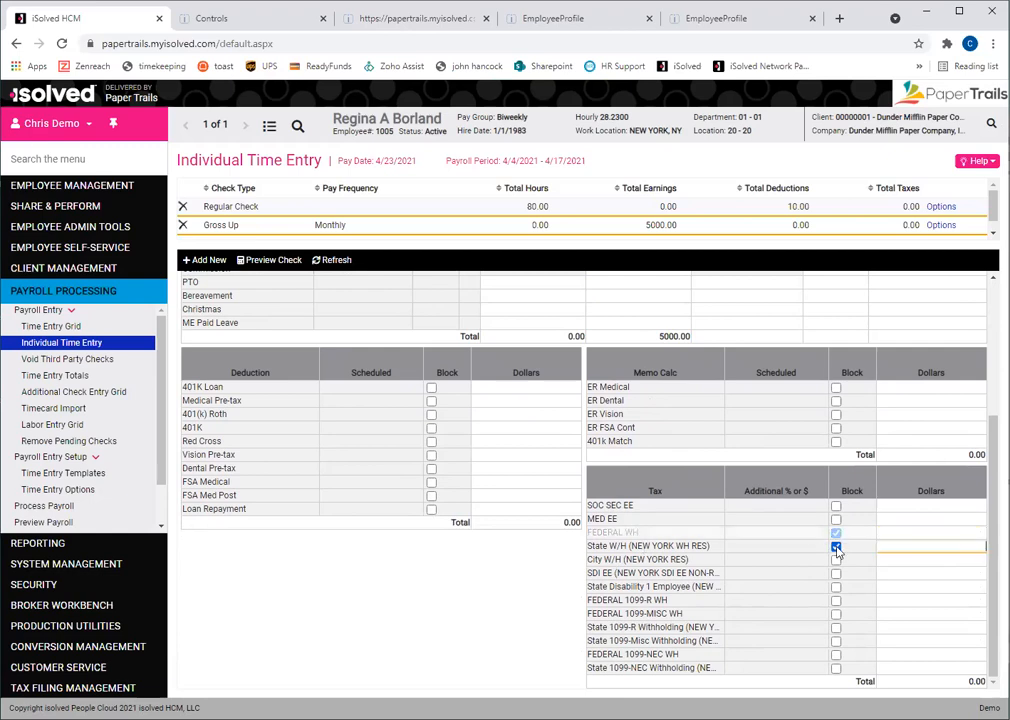
click(836, 560)
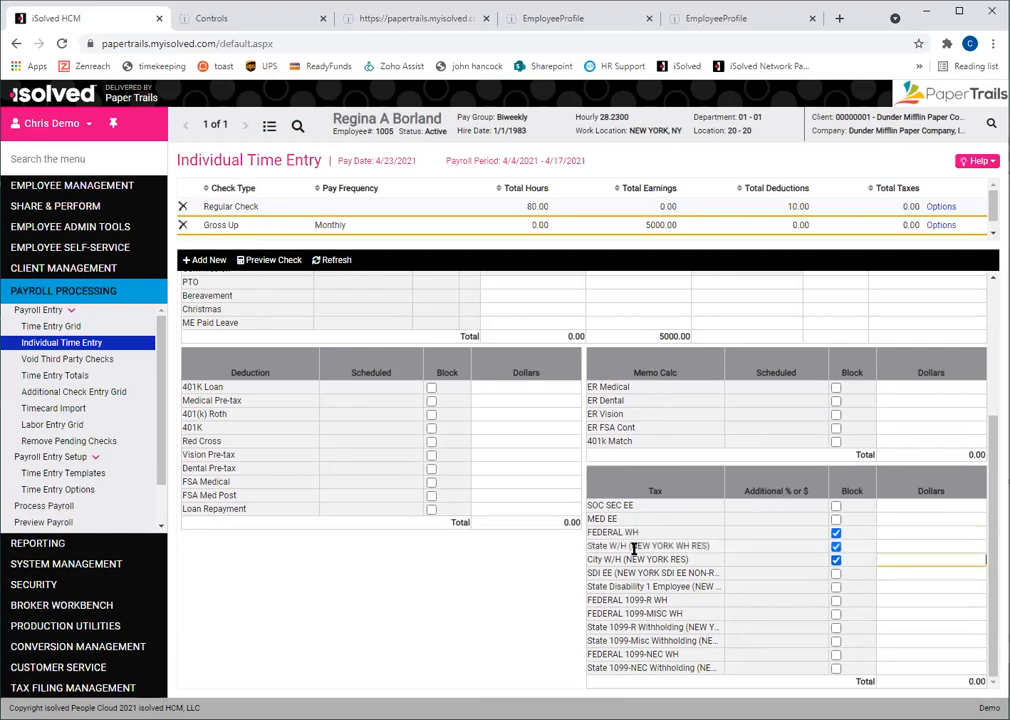
scroll(785, 540, up, 2)
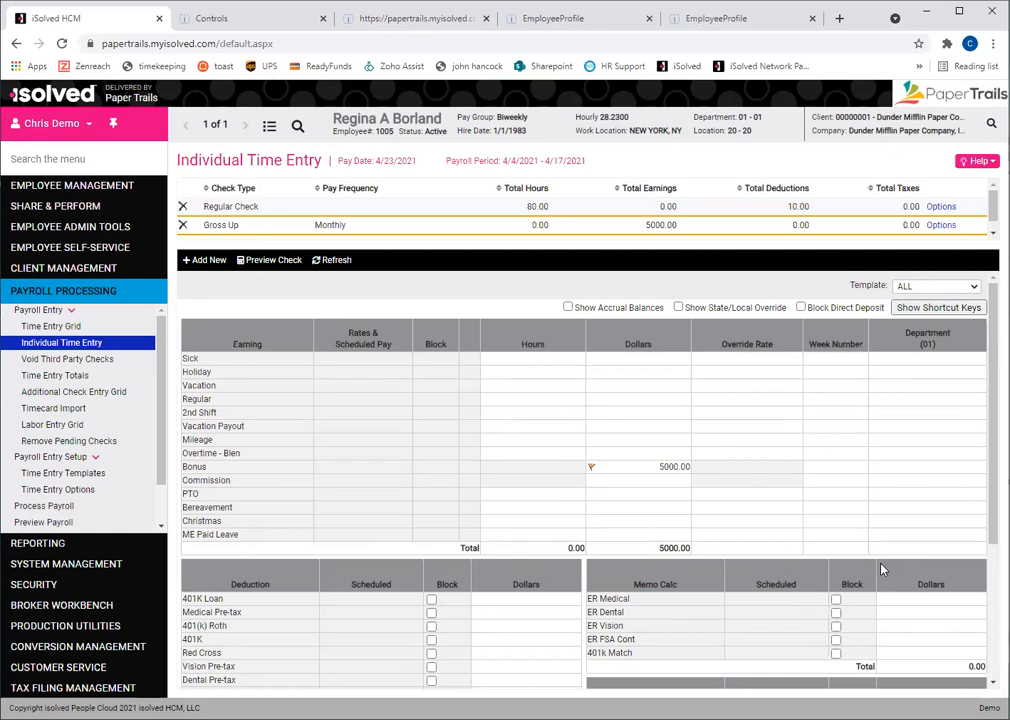
Preview the Gross Up check again to examine its bonus amount with the withholding taxes blocked.
click(272, 262)
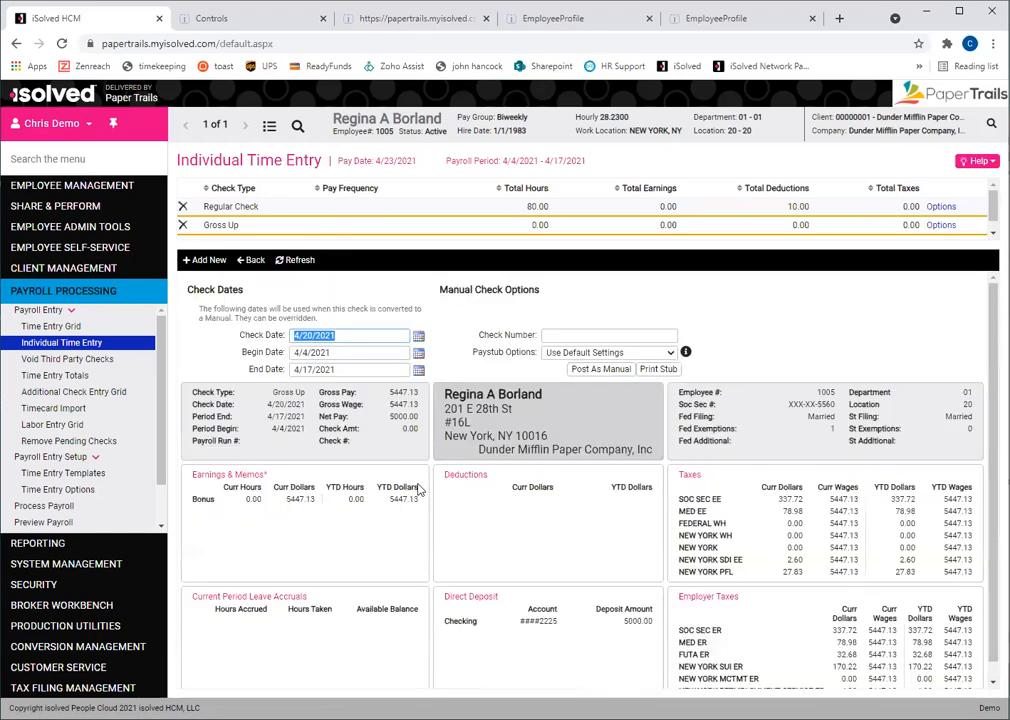
drag(286, 499, 312, 499)
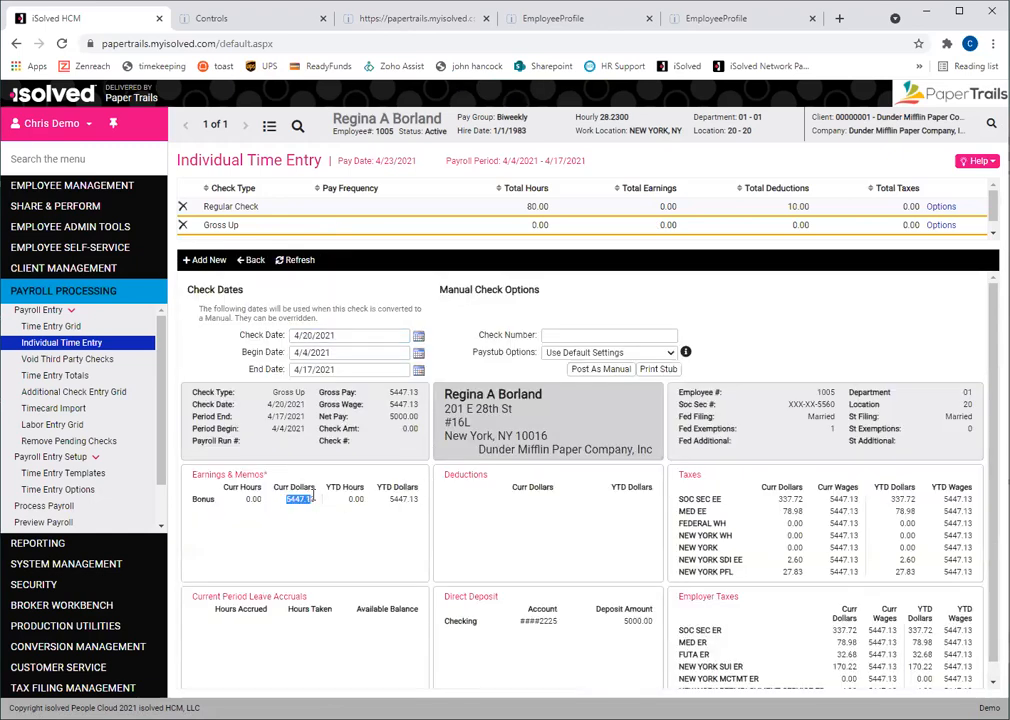
click(309, 500)
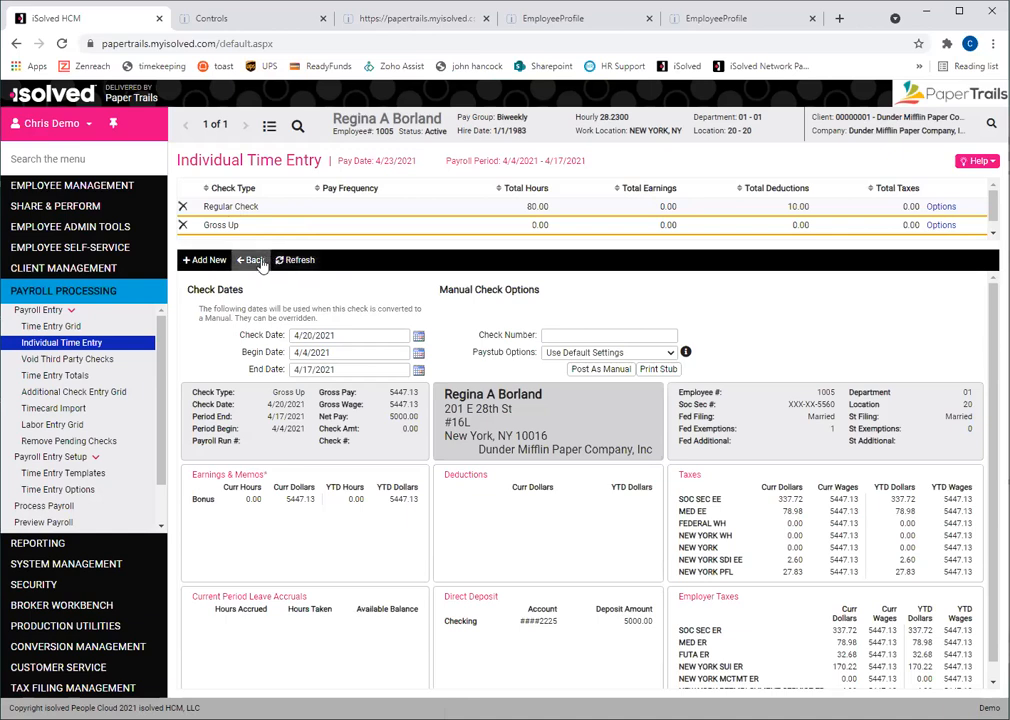
Review the Regular Check's entered hours and deductions, and preview the check to examine its earnings, taxes and net pay.
click(233, 207)
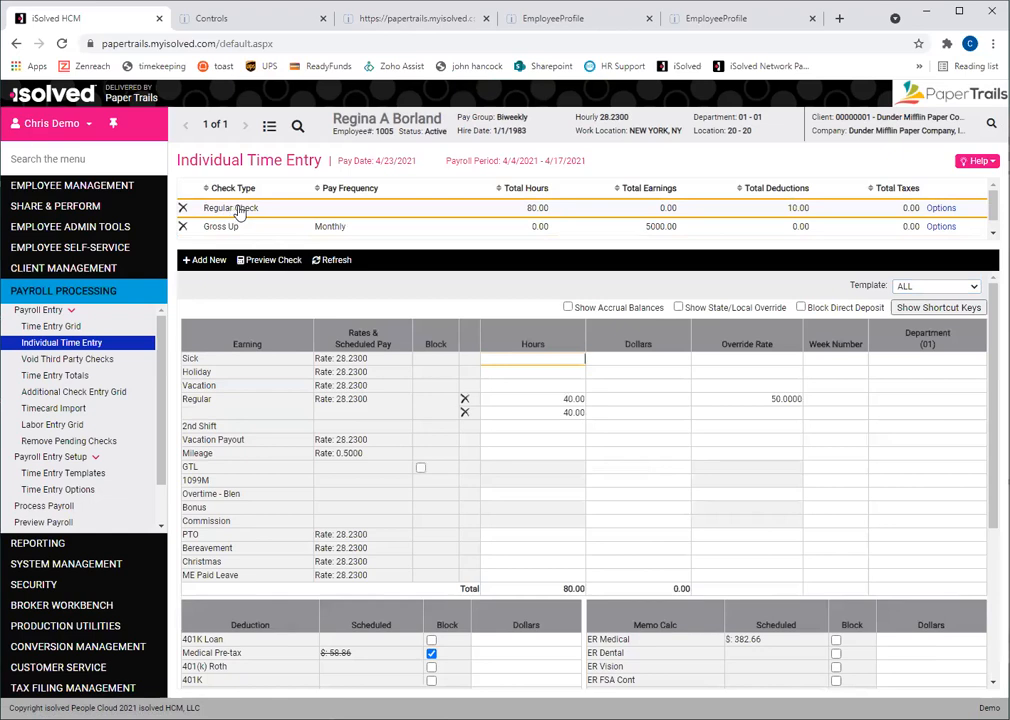
scroll(384, 307, down, 3)
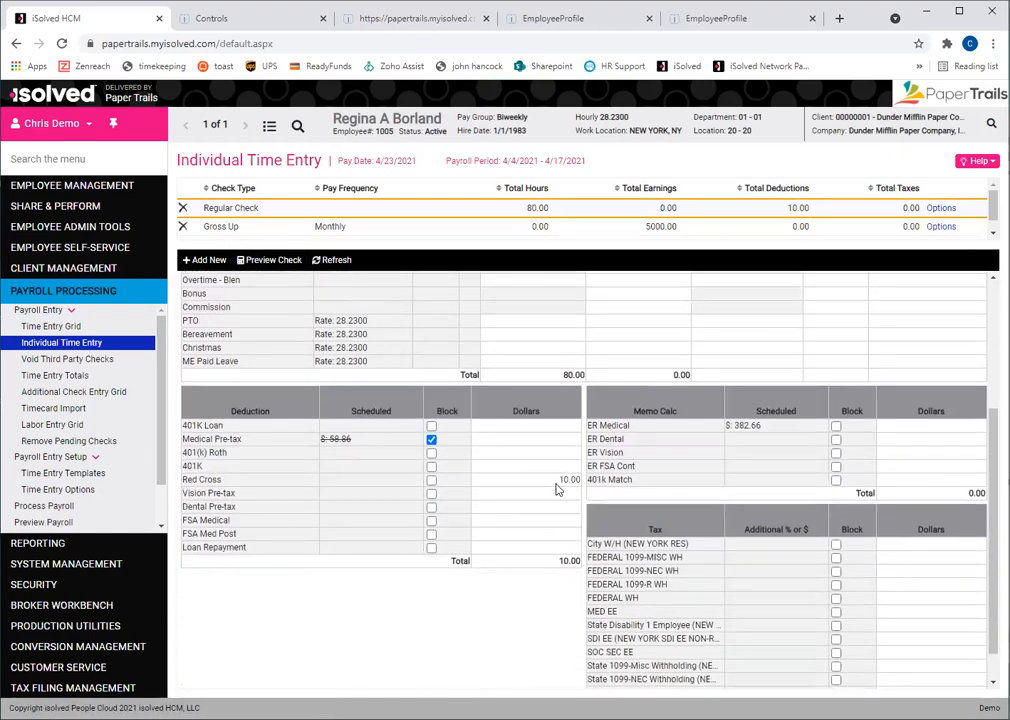
scroll(558, 489, up, 5)
click(260, 260)
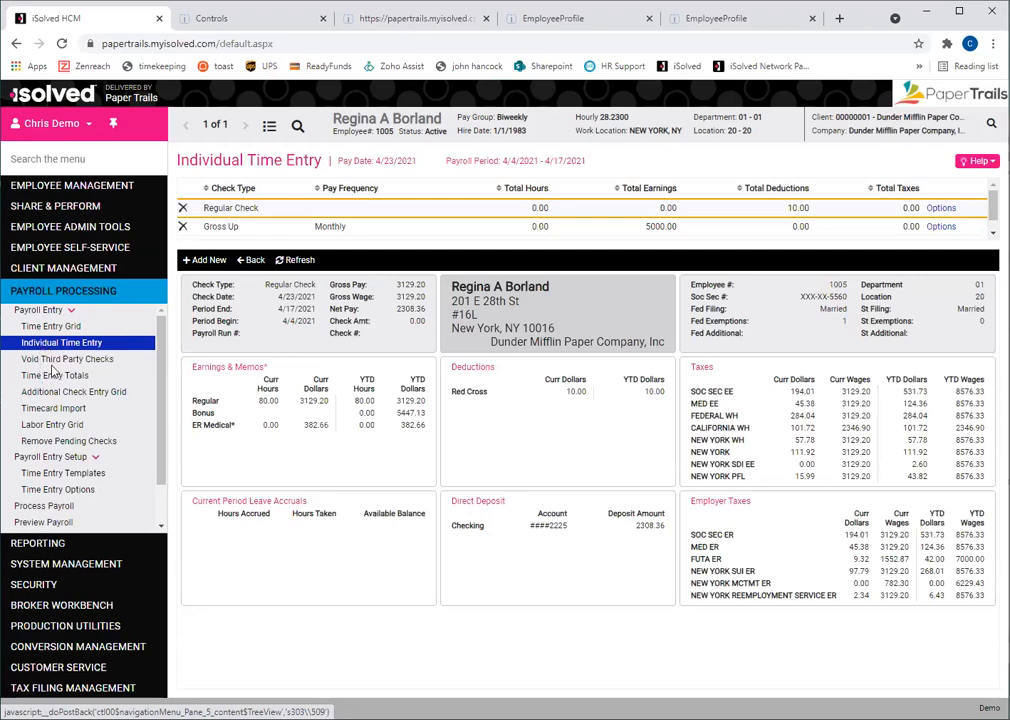
Examine the Time Entry Totals, compare them with the hours in the Time Entry Grid, and return to the totals.
click(52, 377)
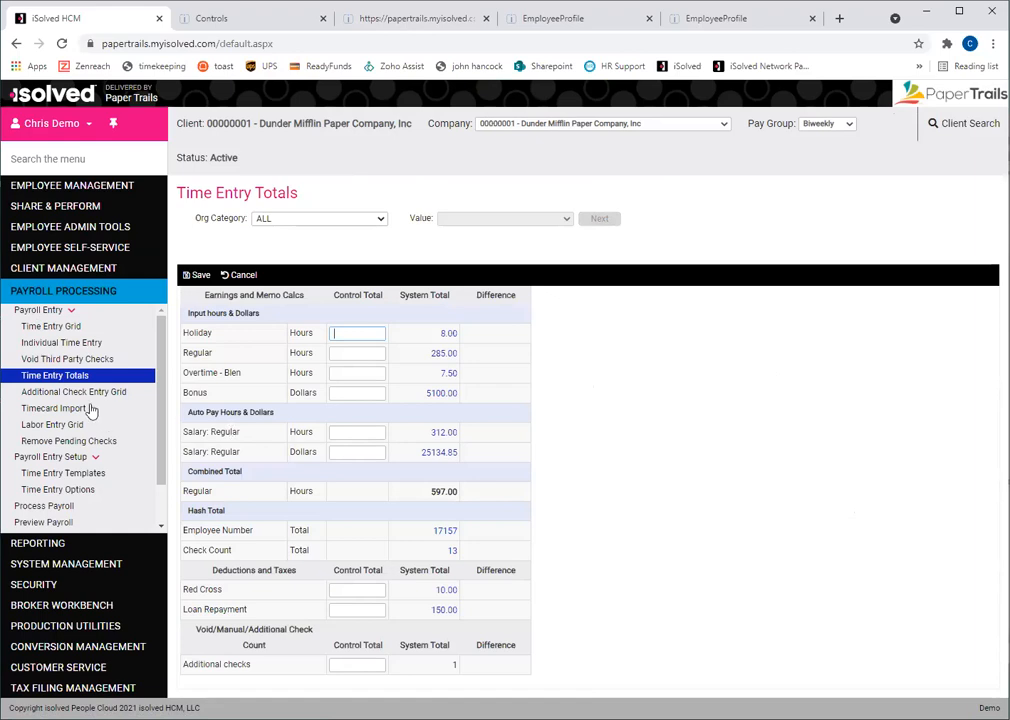
click(70, 328)
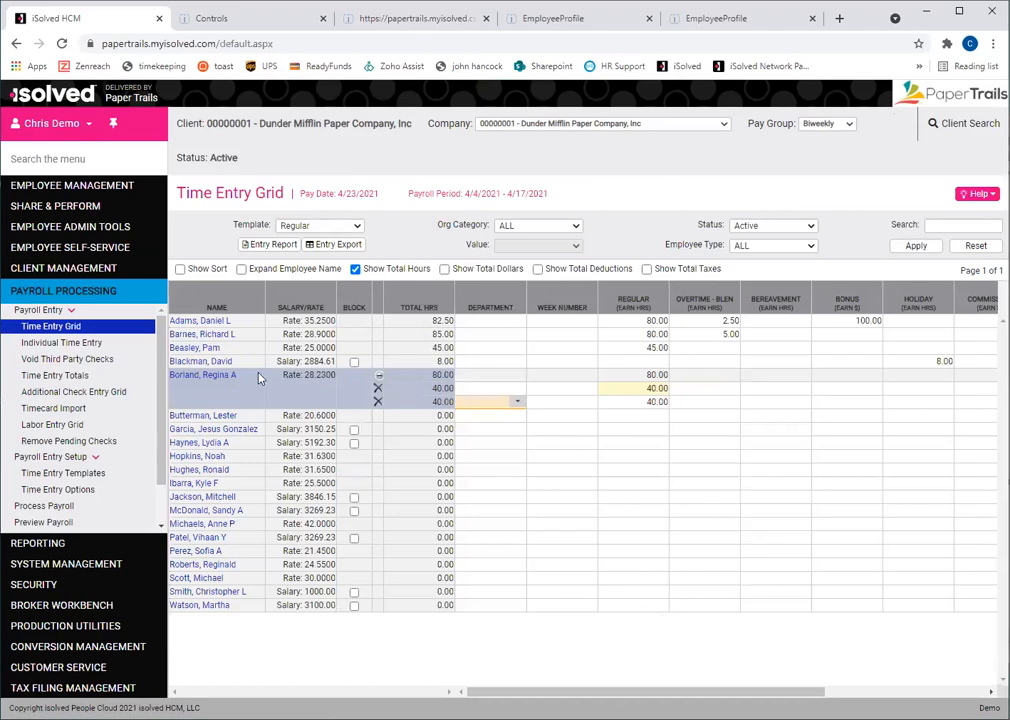
click(55, 378)
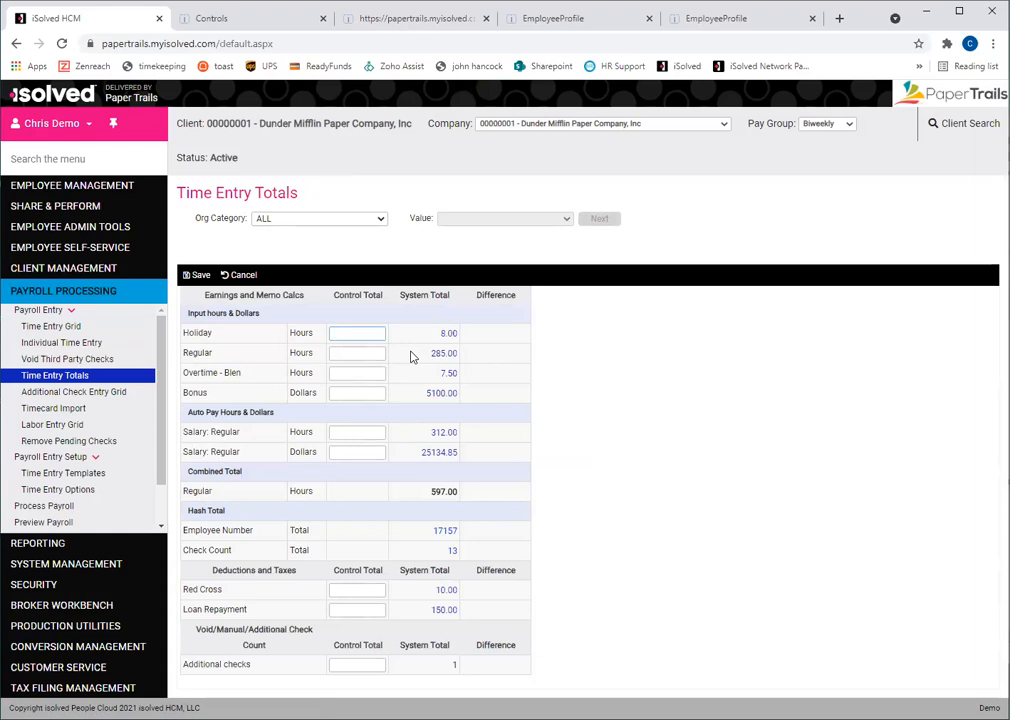
Enter a control total of 325 for Regular hours to compare it with the system total, and discard the entry.
click(363, 353)
text(325)
key(Tab)
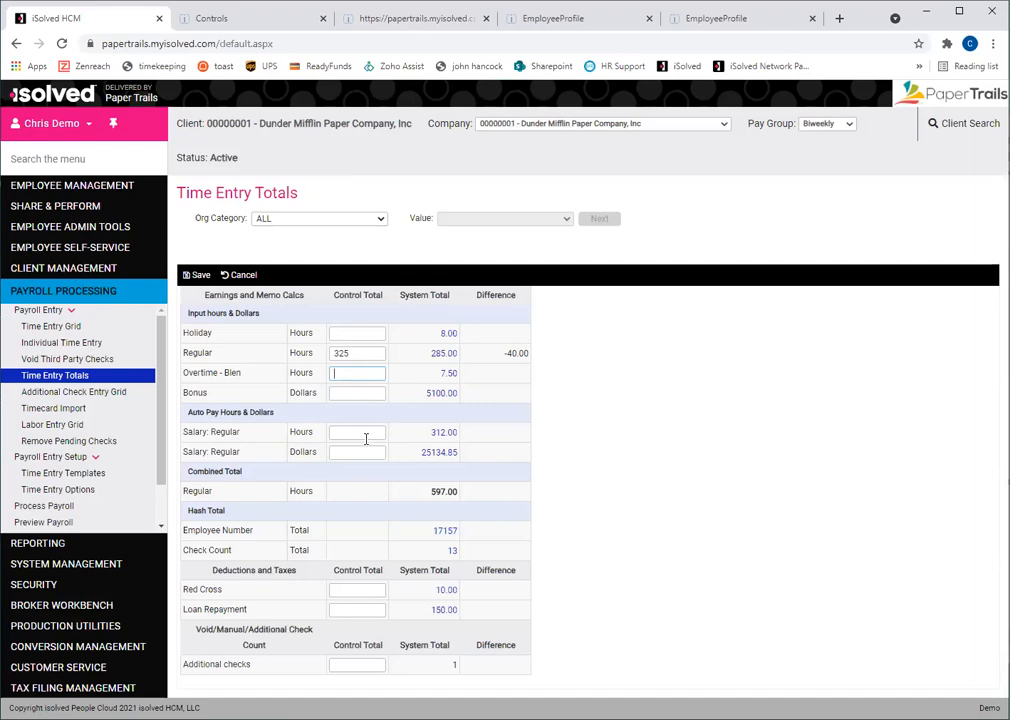
click(249, 276)
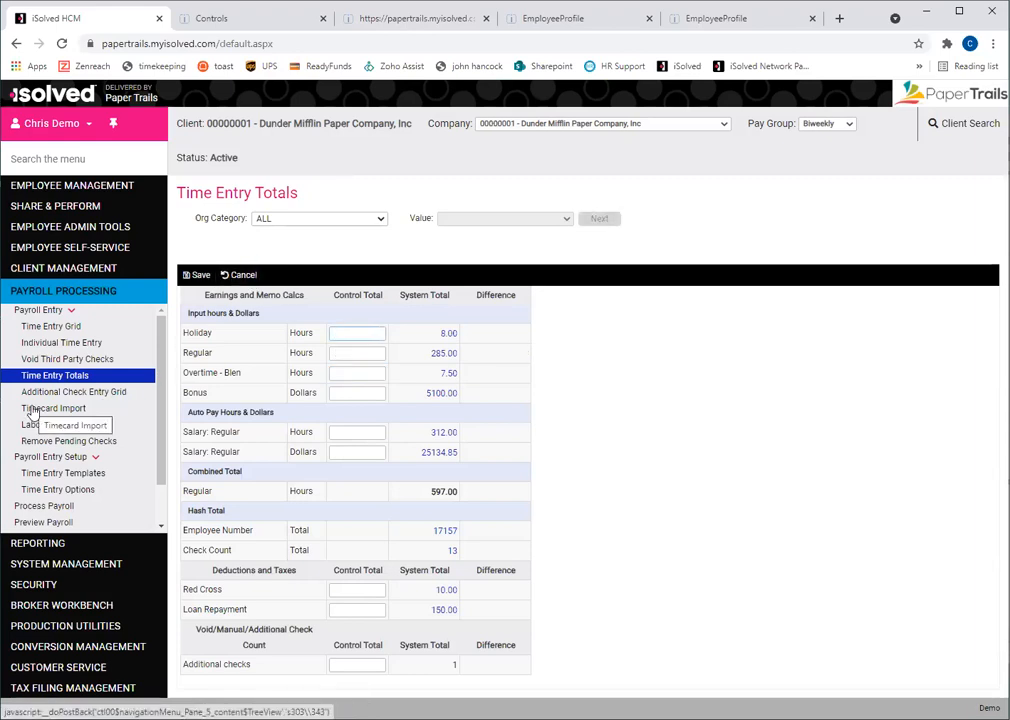
Start a Timecard Import with the Timecard import type, Default template and Spreadsheet (Excel) file format.
click(40, 329)
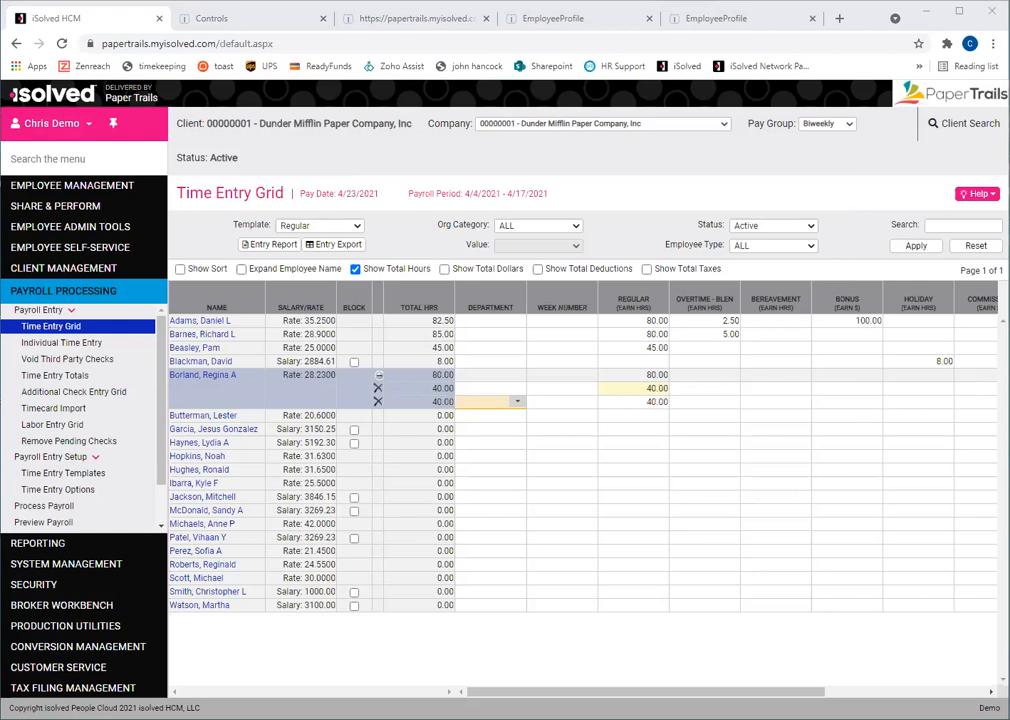
click(100, 407)
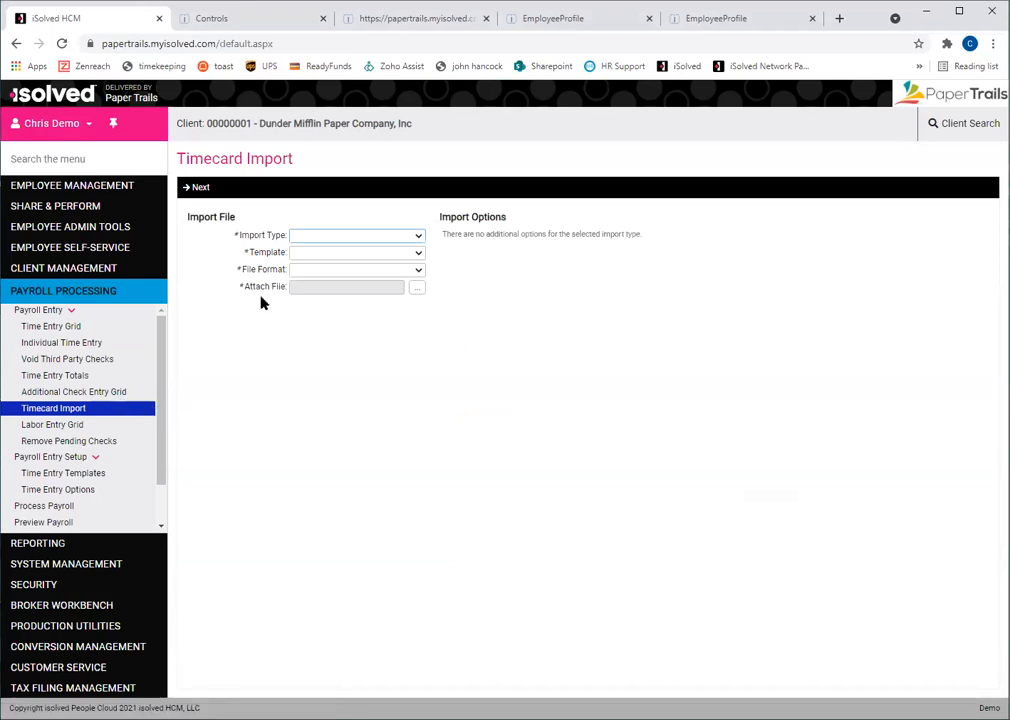
click(301, 239)
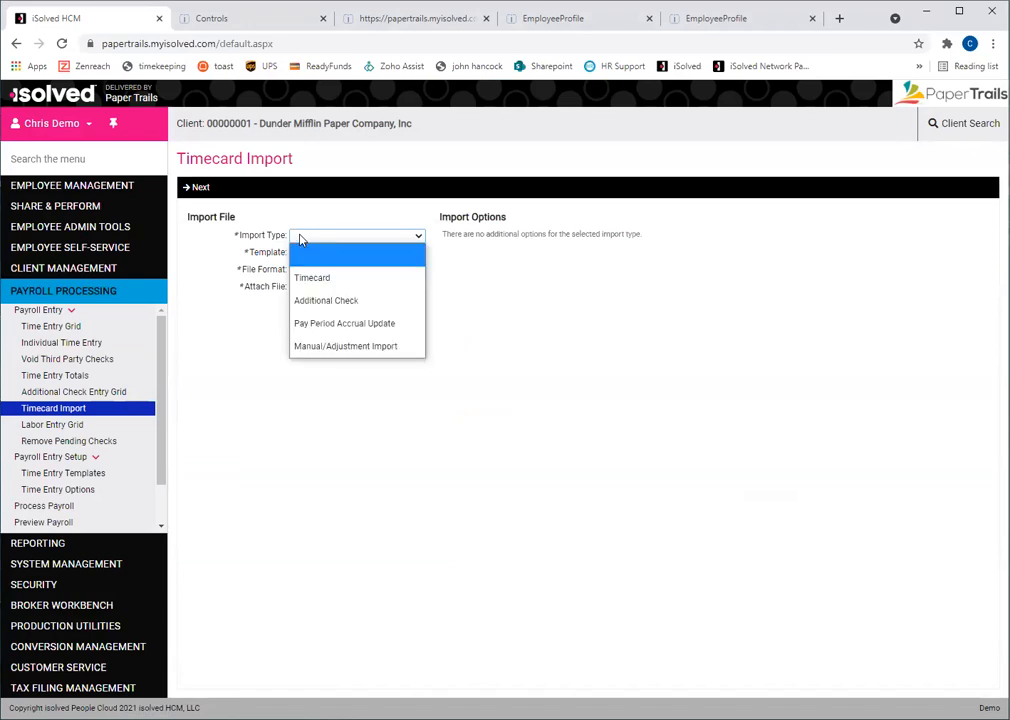
click(300, 277)
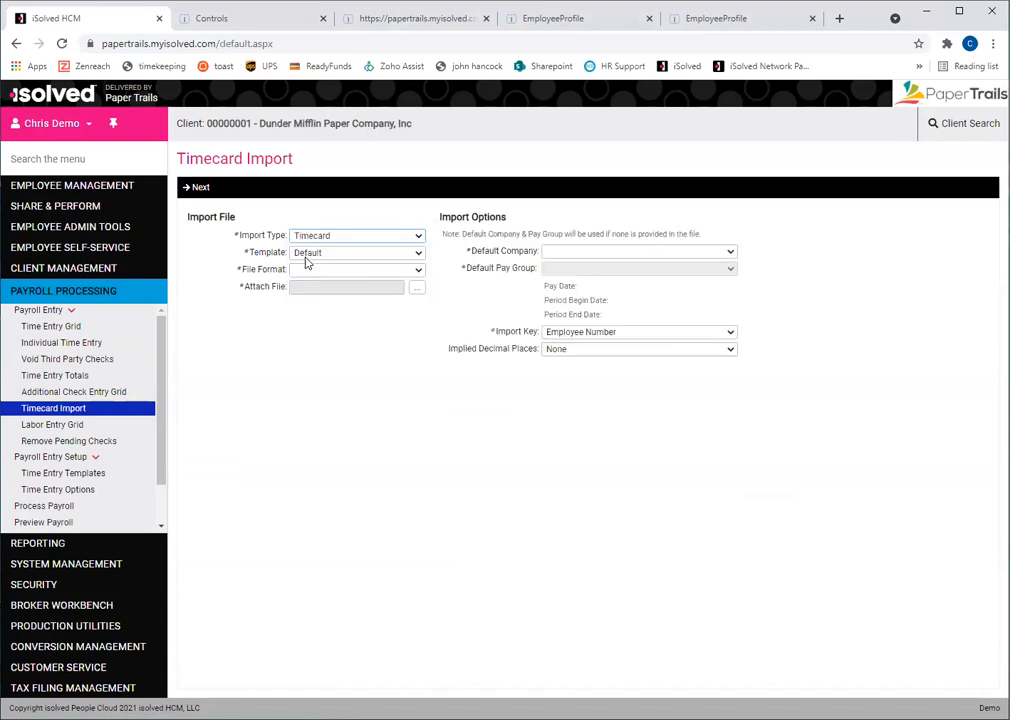
click(309, 270)
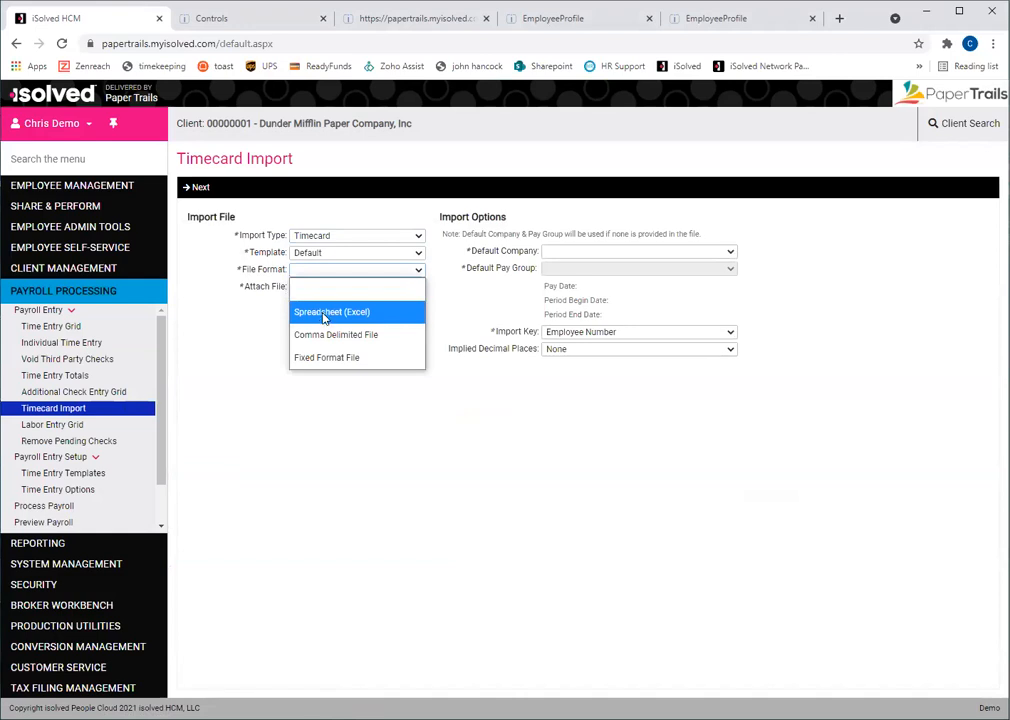
click(326, 314)
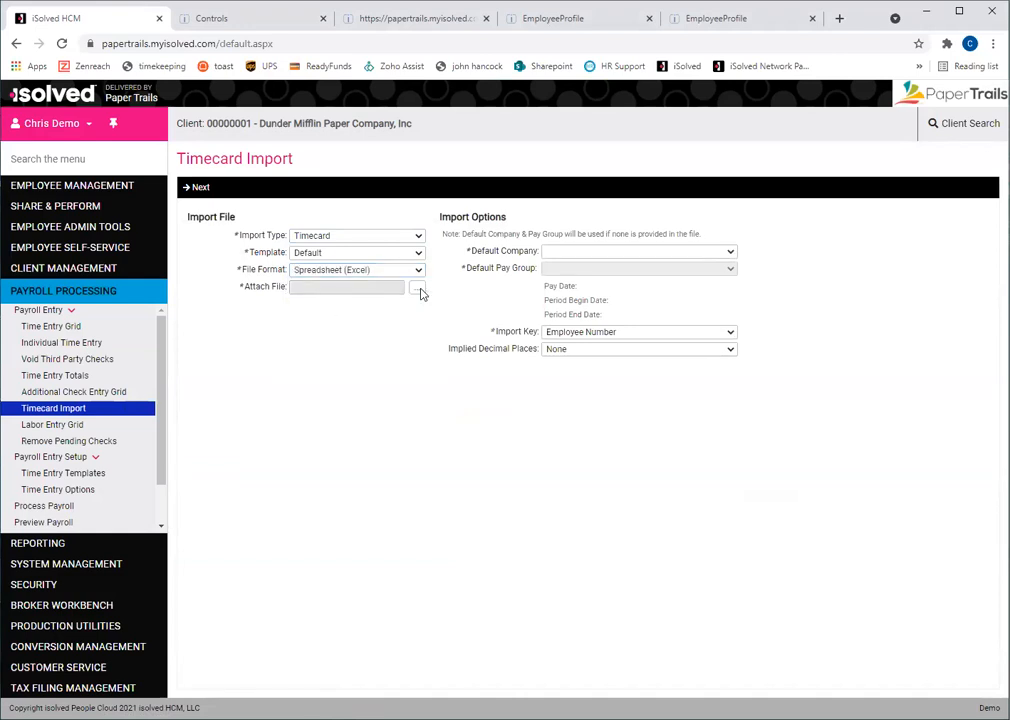
Attach the file Employee_Time_Import_20210420140537.xlsx from the Desktop to the timecard import.
click(419, 292)
click(59, 111)
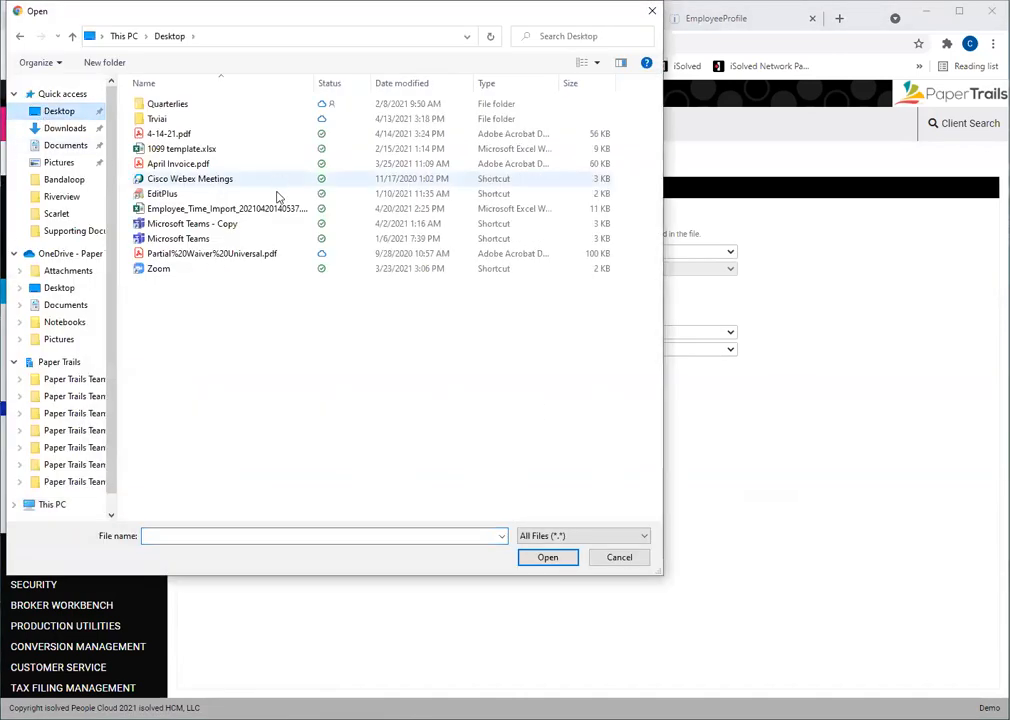
click(195, 209)
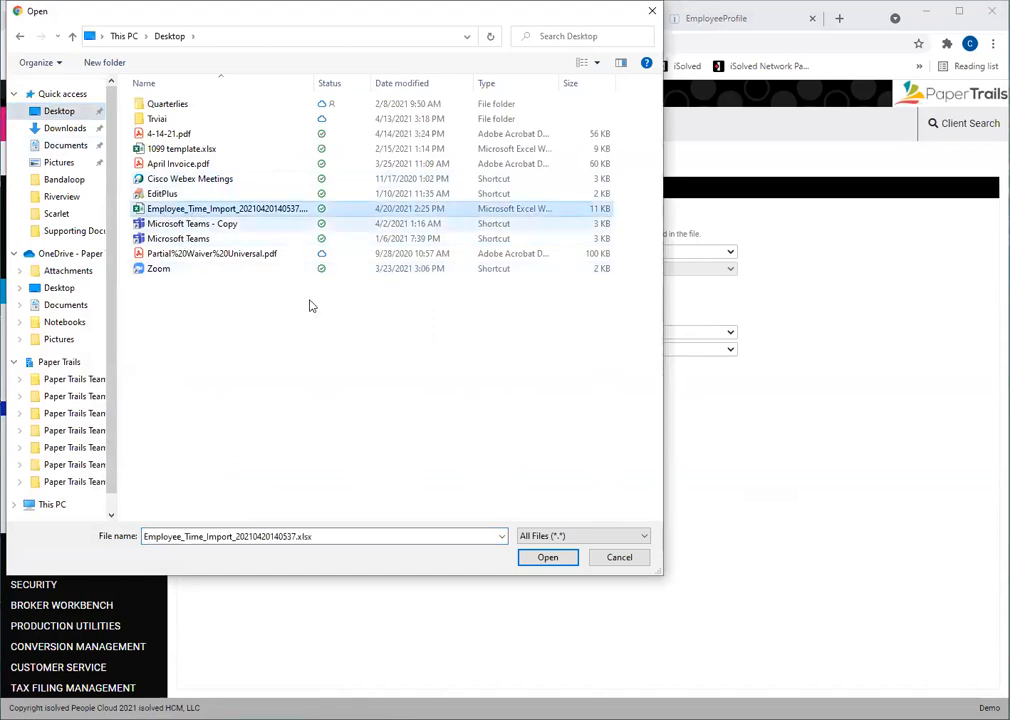
click(550, 558)
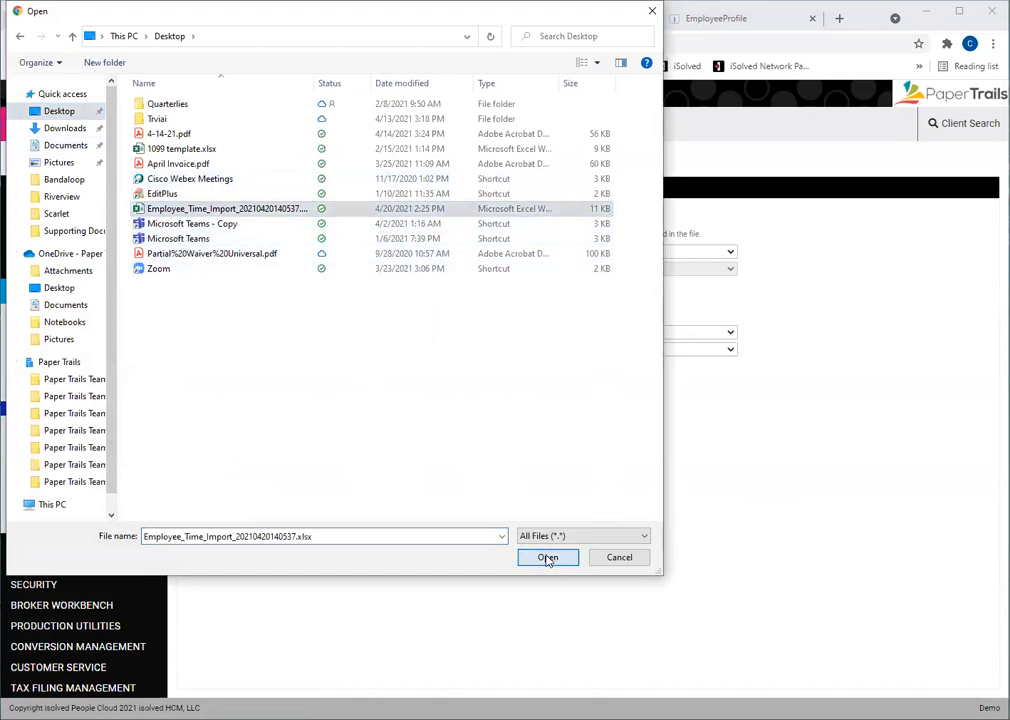
Set the import's default company to Dunder Mifflin Paper Company, Inc and default pay group to Biweekly, and validate the file.
click(575, 251)
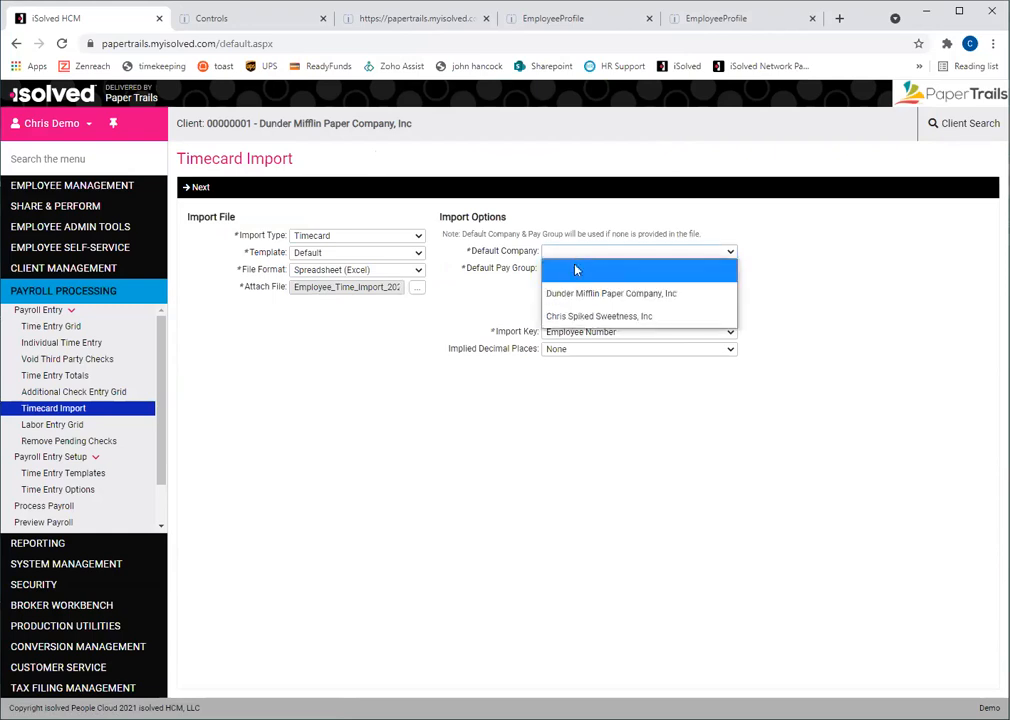
click(577, 292)
click(576, 311)
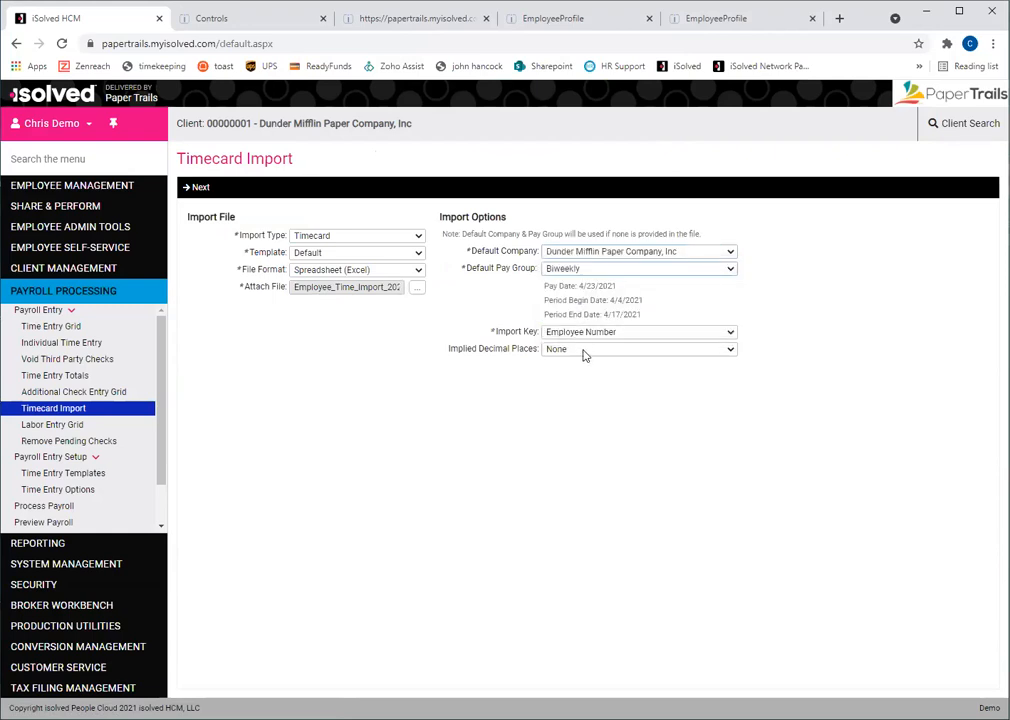
click(196, 189)
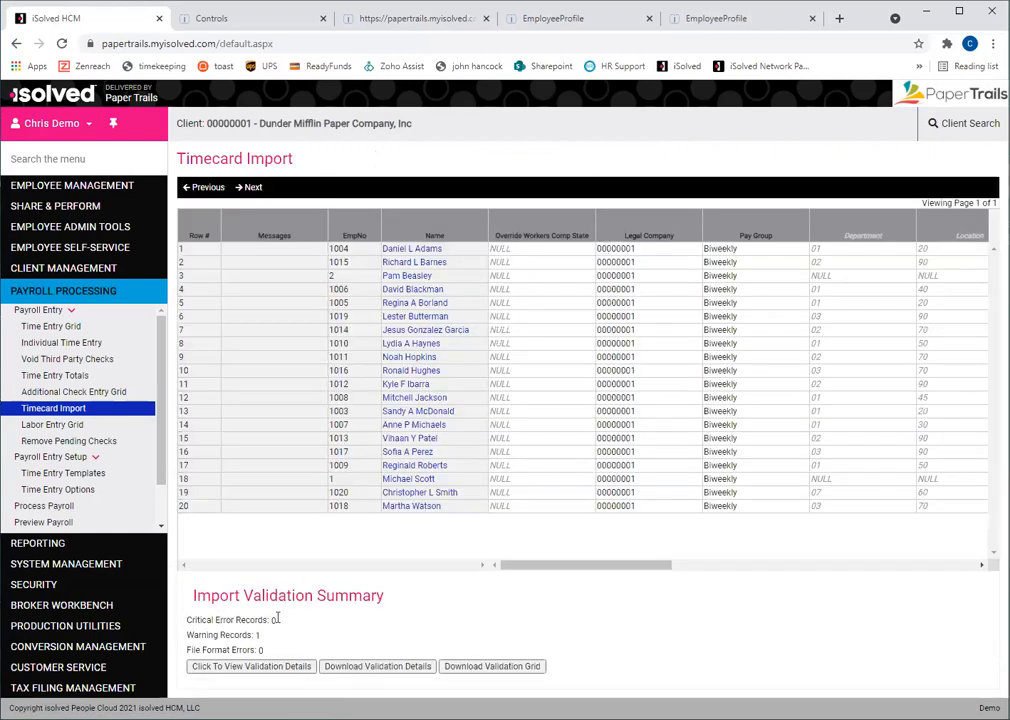
Review the import's validation details and the hours columns in the validation grid, and complete the import.
click(266, 668)
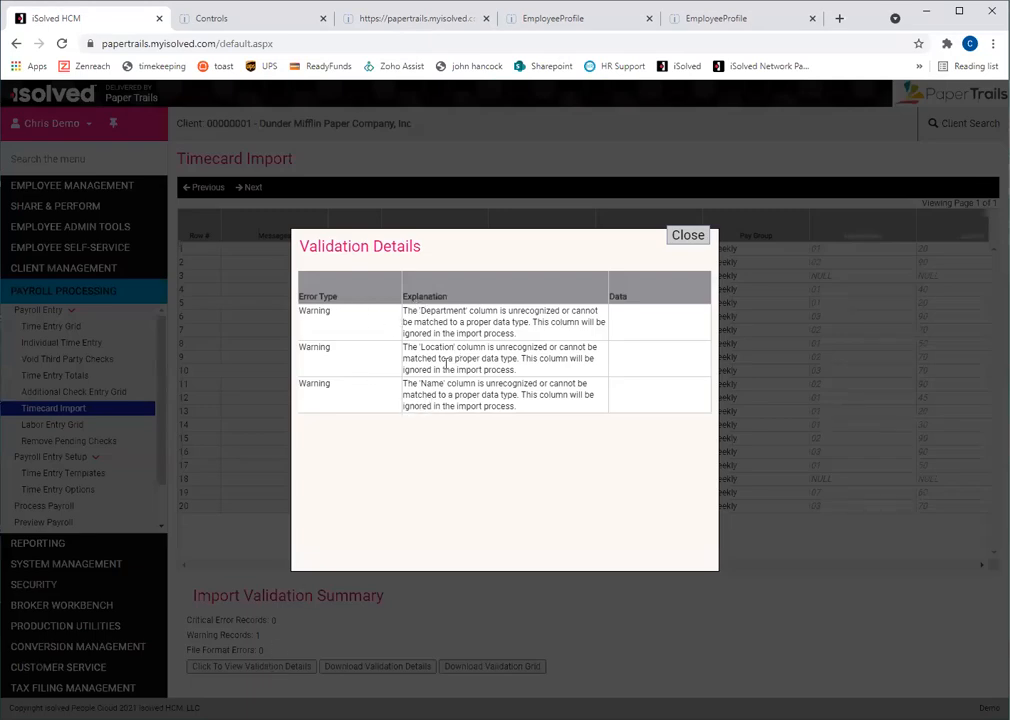
click(687, 236)
drag(631, 566, 863, 550)
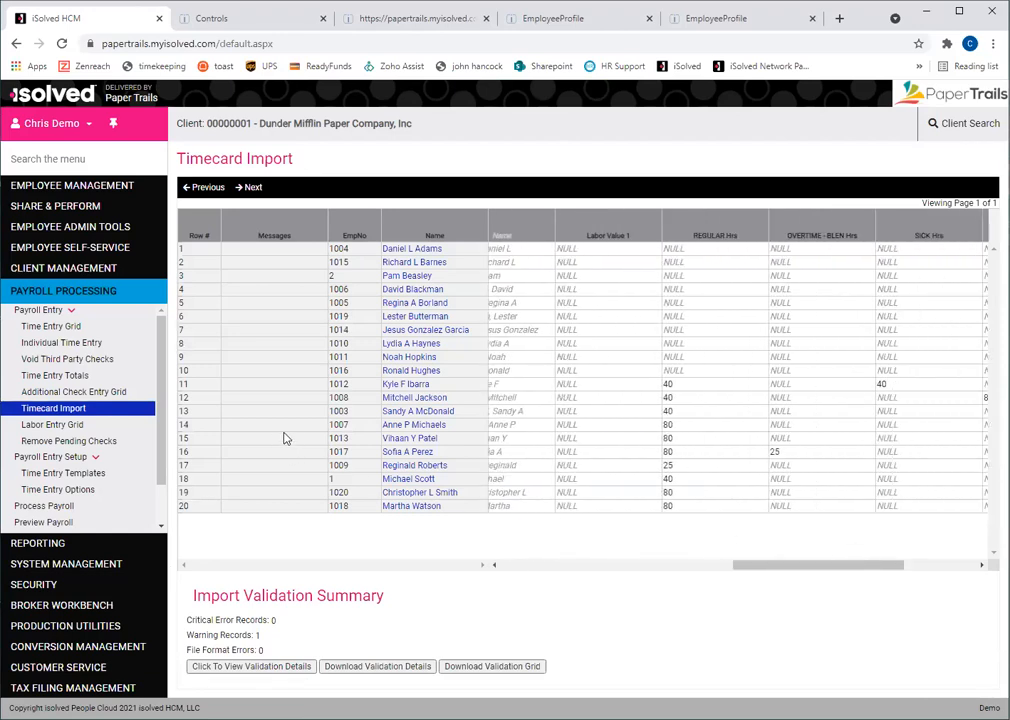
click(255, 190)
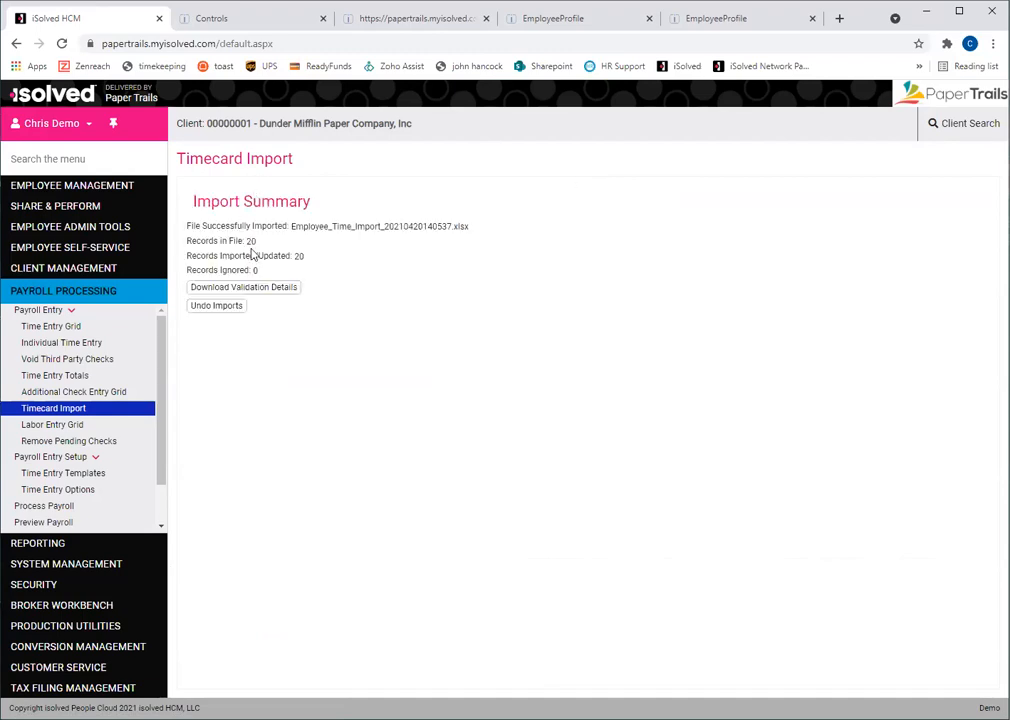
Delete the 40.00 Regular hours of the two salaried employees with that amount in the Time Entry Grid.
click(55, 328)
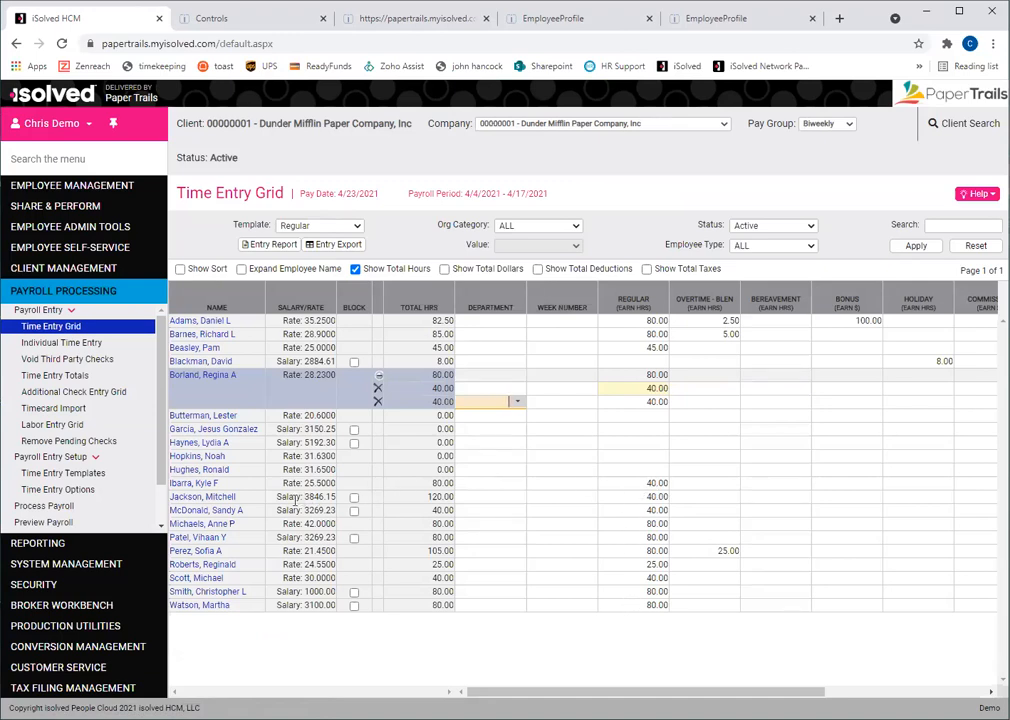
click(606, 499)
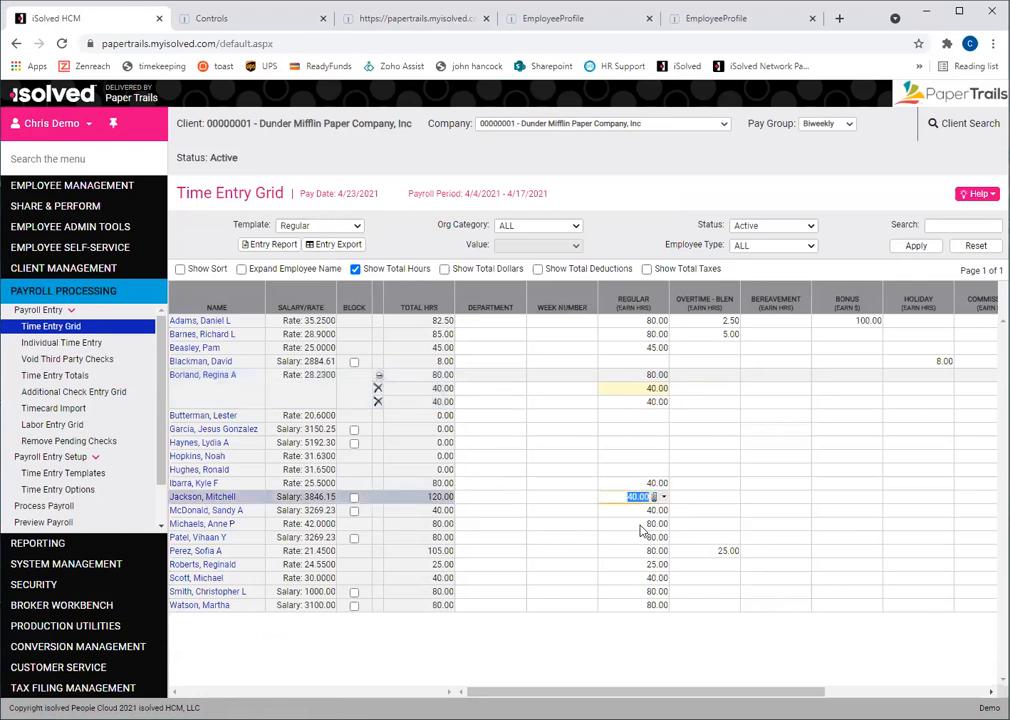
key(Delete)
key(Return)
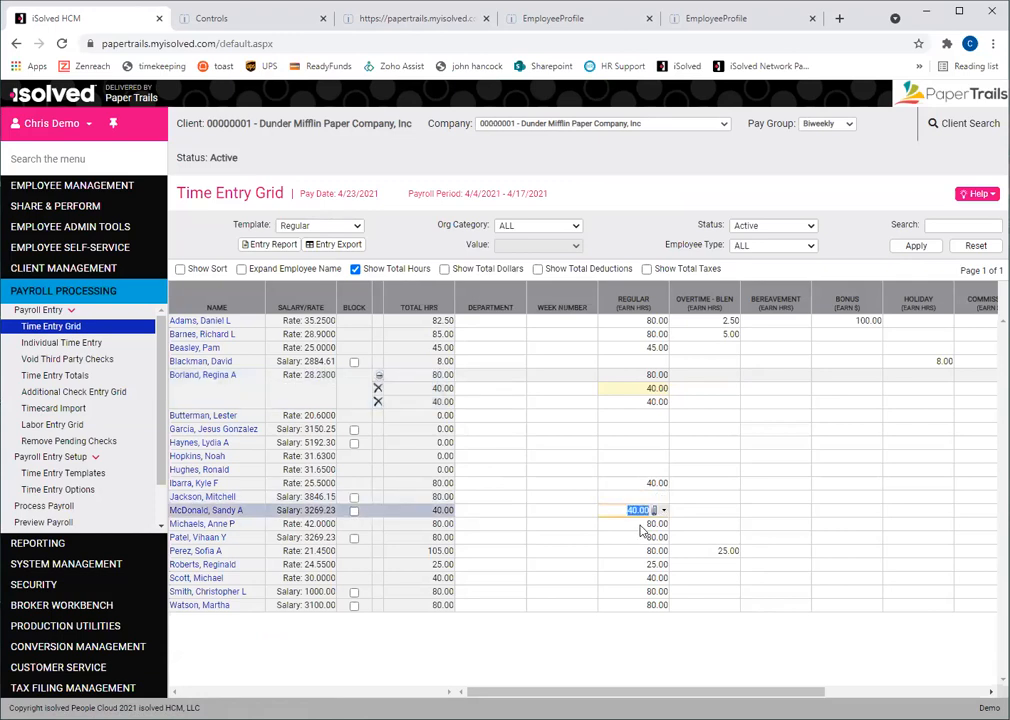
key(Delete)
Delete the remaining imported hours of the employee with the 3846.15 salary in the Time Entry Grid.
key(Down)
key(Up)
key(Up)
key(Right)
key(Right)
key(Right)
key(Right)
key(Right)
key(Right)
key(Delete)
key(Left)
key(Left)
key(Left)
key(Left)
key(Left)
key(Left)
key(Left)
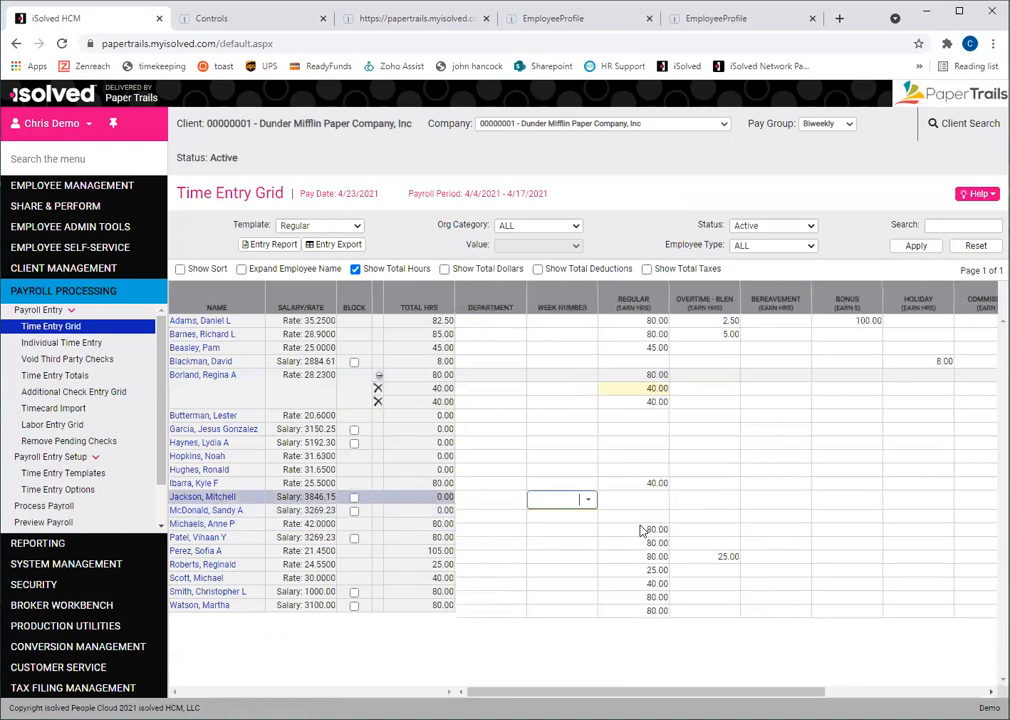
key(Left)
click(638, 537)
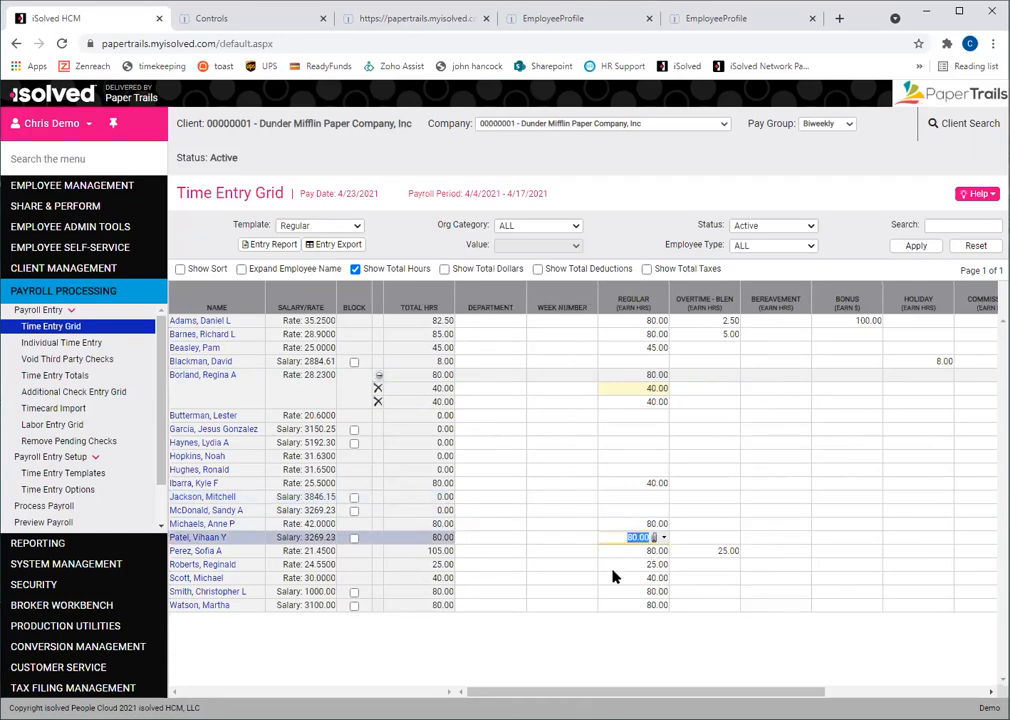
click(628, 604)
click(704, 591)
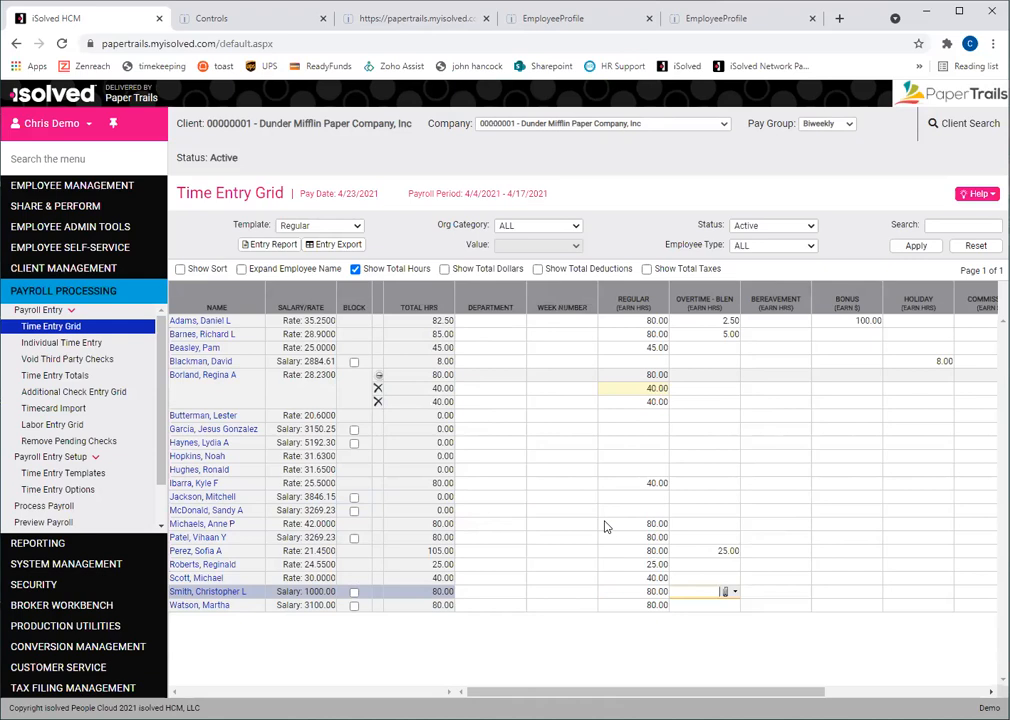
In the Labor Entry Grid, assign department 30 - Human Resources to the second 40-hour line of the employee with split Regular hours.
click(50, 426)
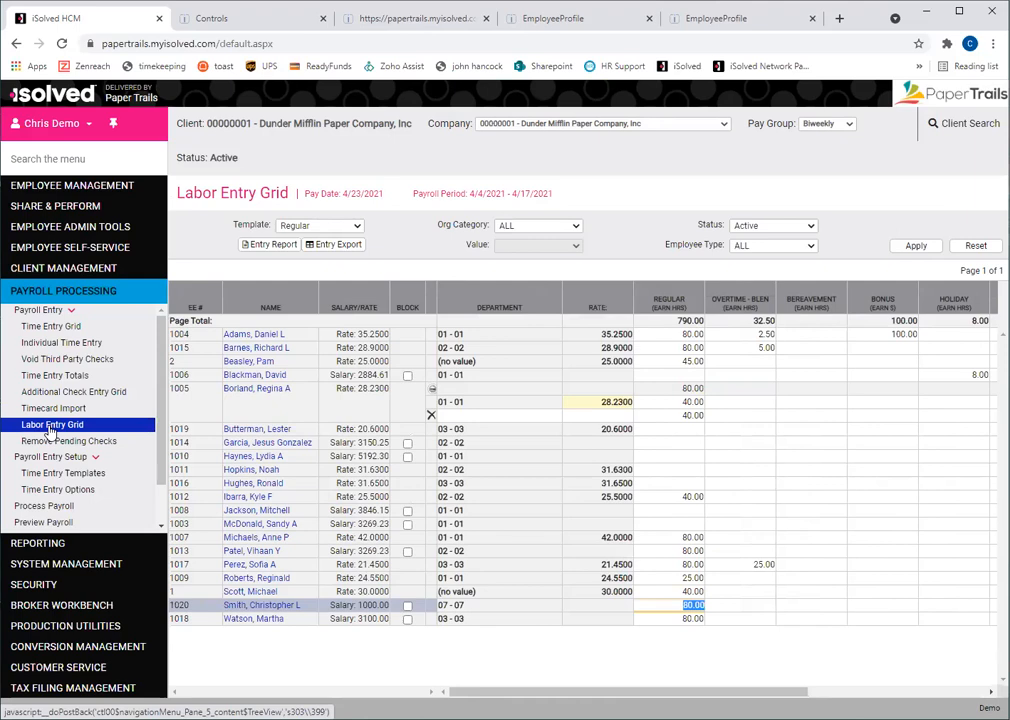
click(692, 414)
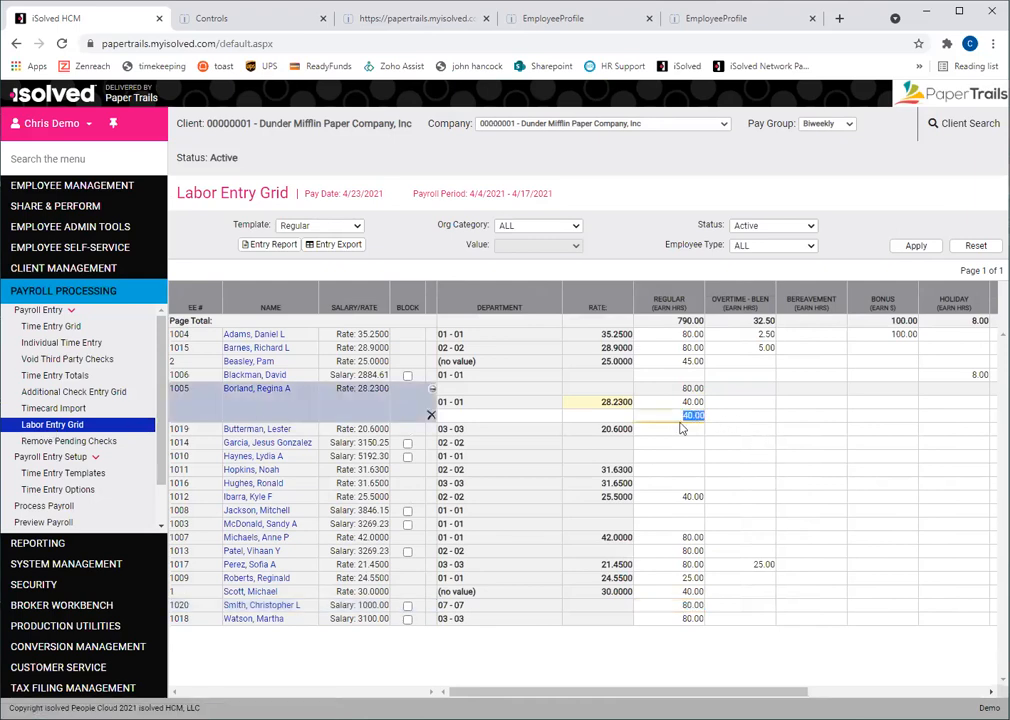
click(552, 415)
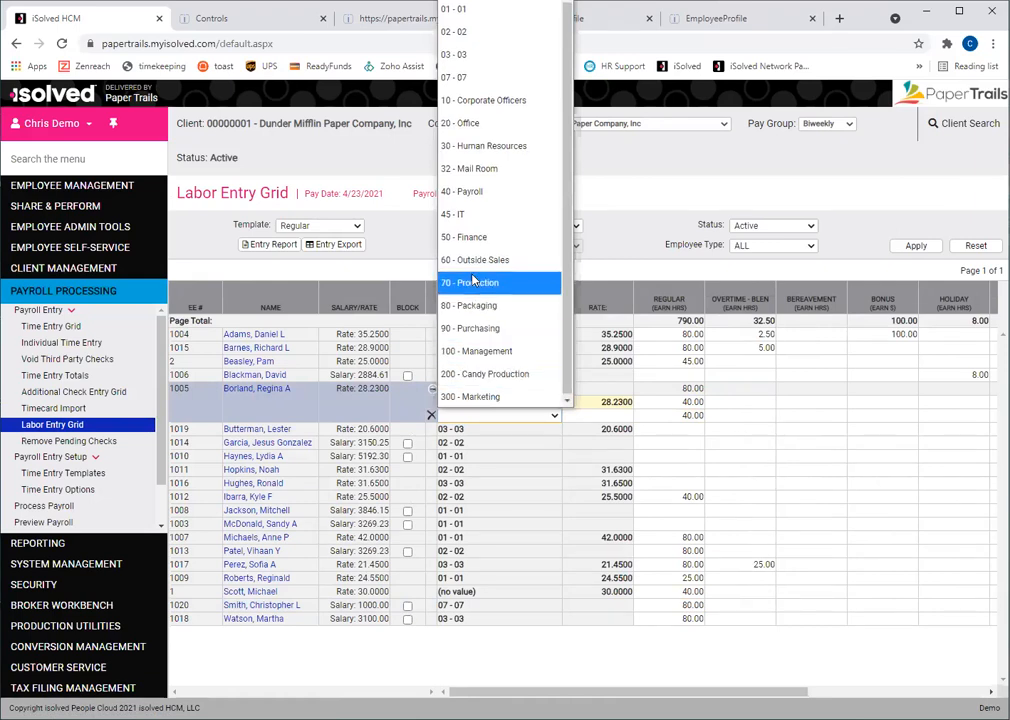
click(484, 152)
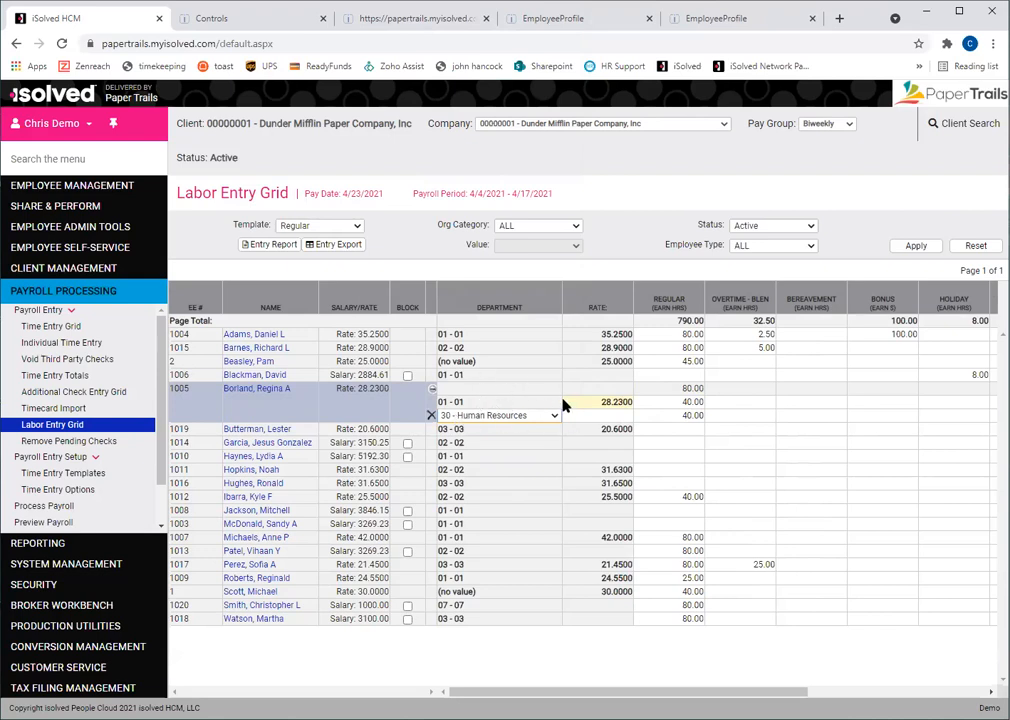
click(747, 604)
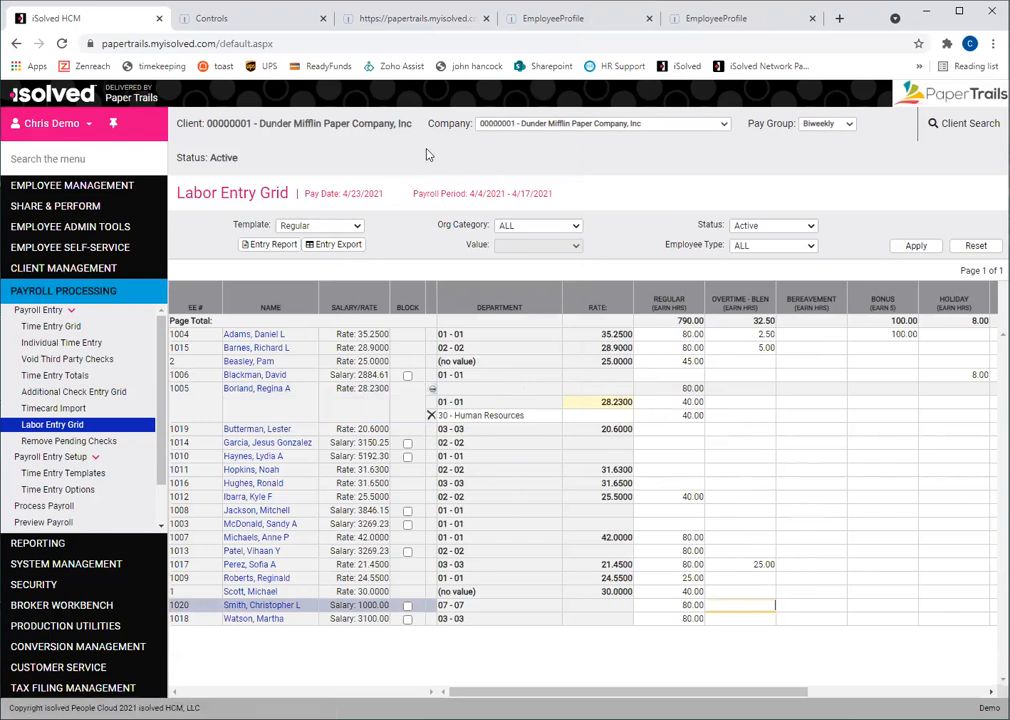
Check the pay date of the next regular payroll run and generate a payroll preview for it.
click(53, 508)
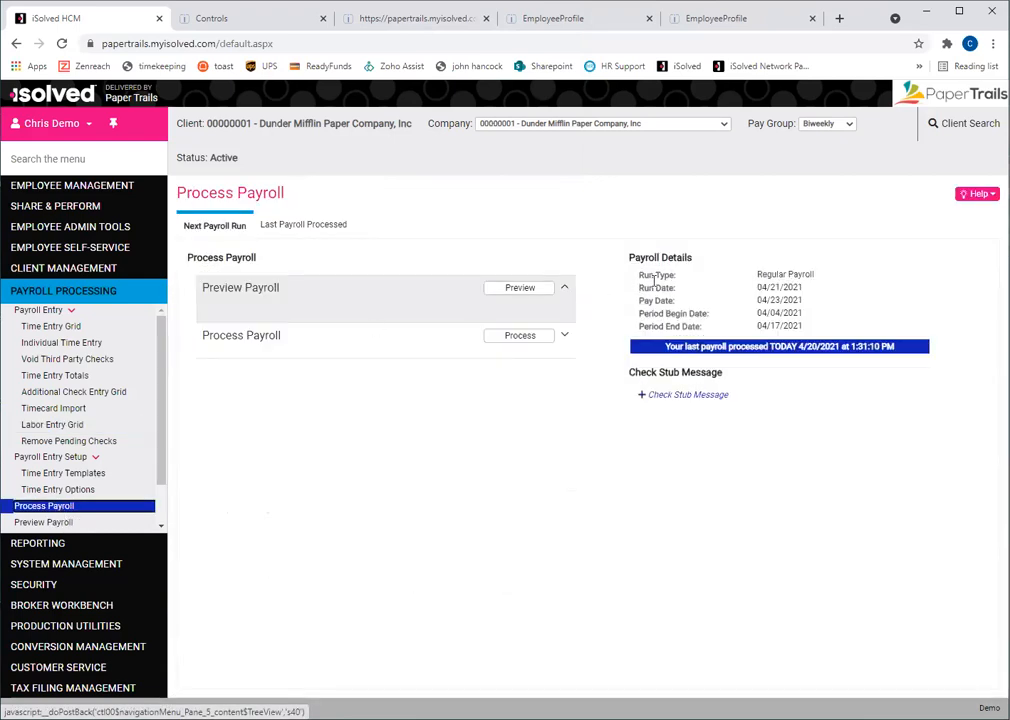
drag(757, 300, 803, 300)
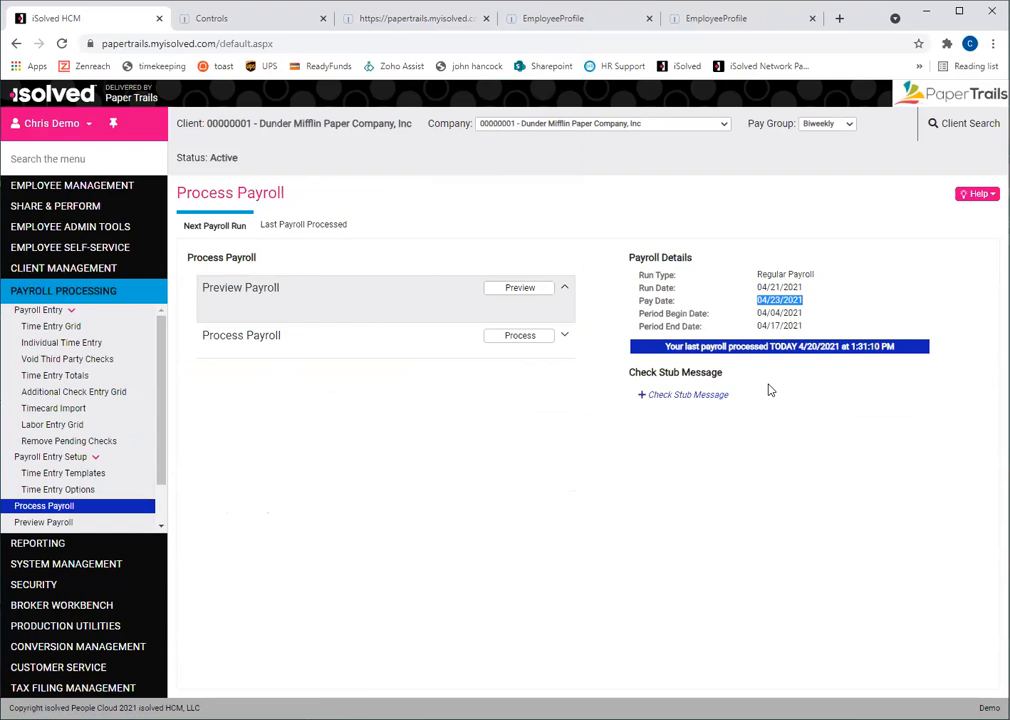
click(508, 289)
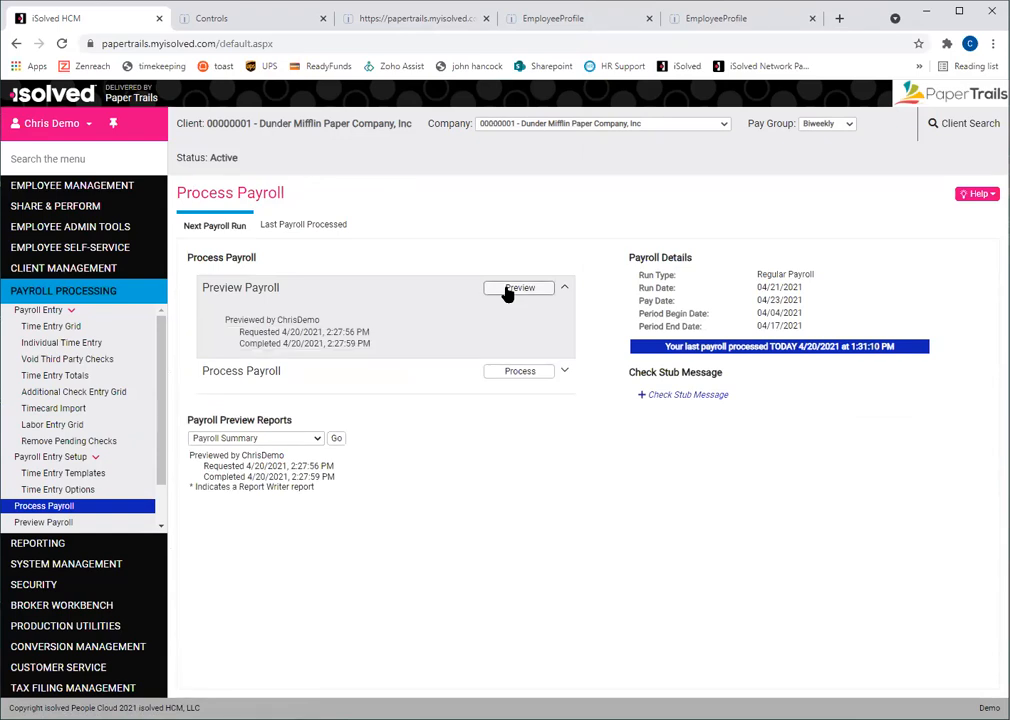
Open the Exceptions report of the payroll preview to examine company, employee and deduction exceptions.
click(290, 442)
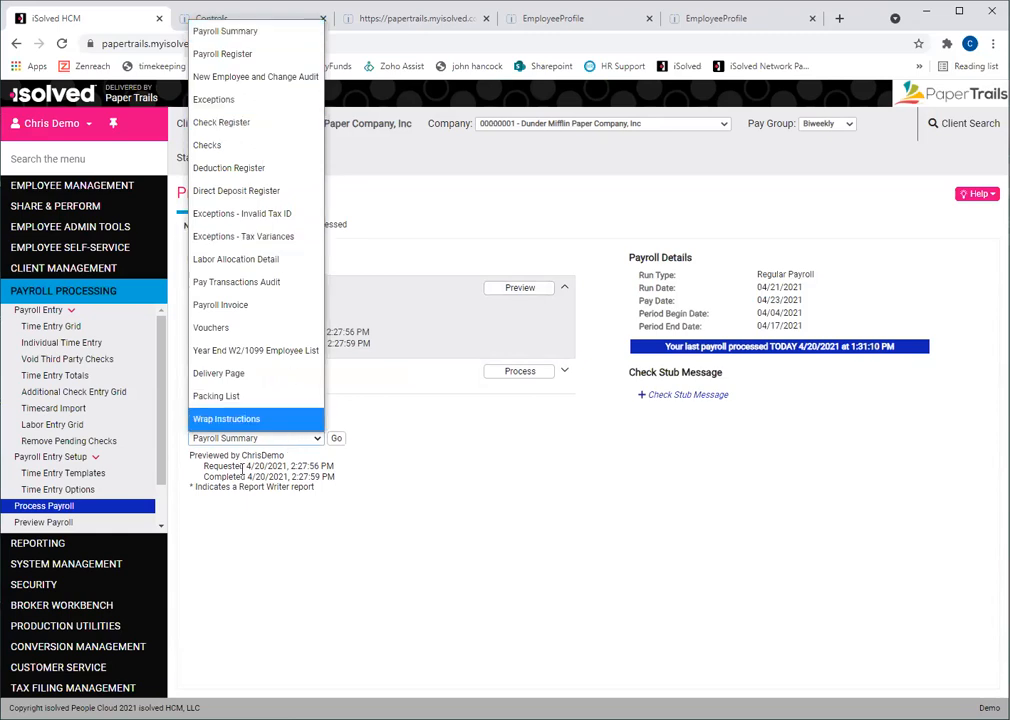
click(216, 100)
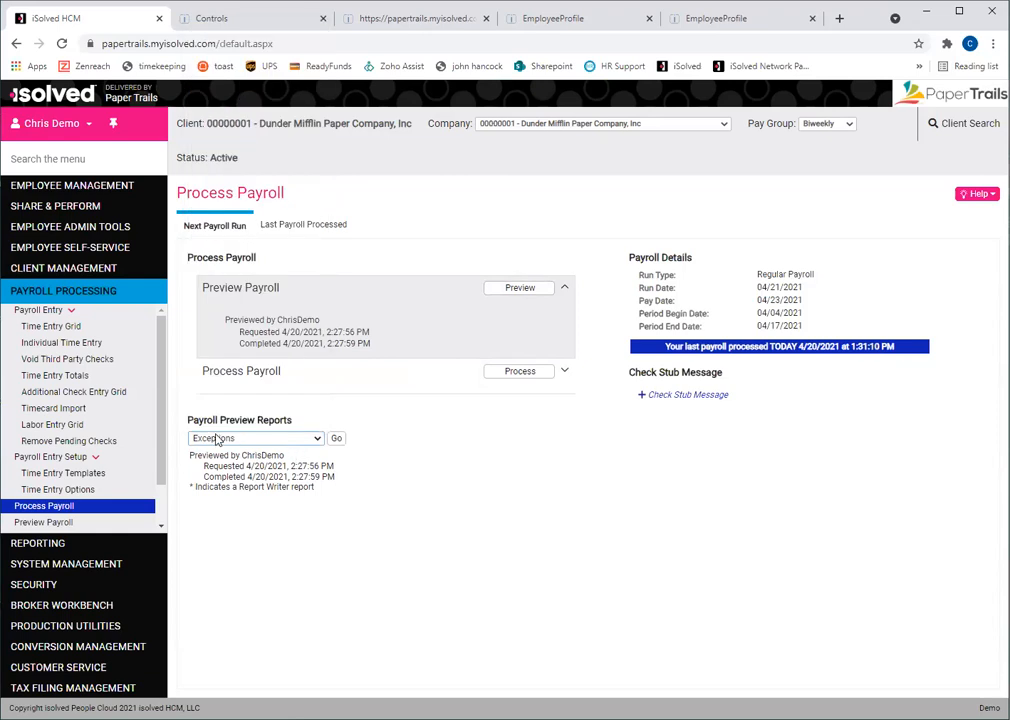
click(335, 439)
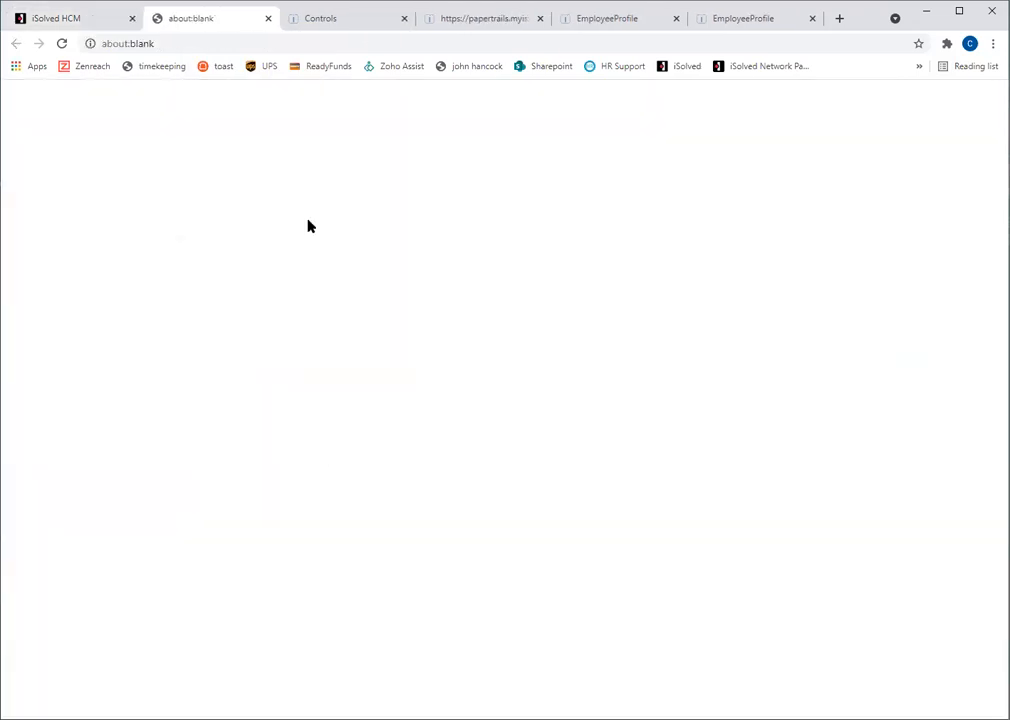
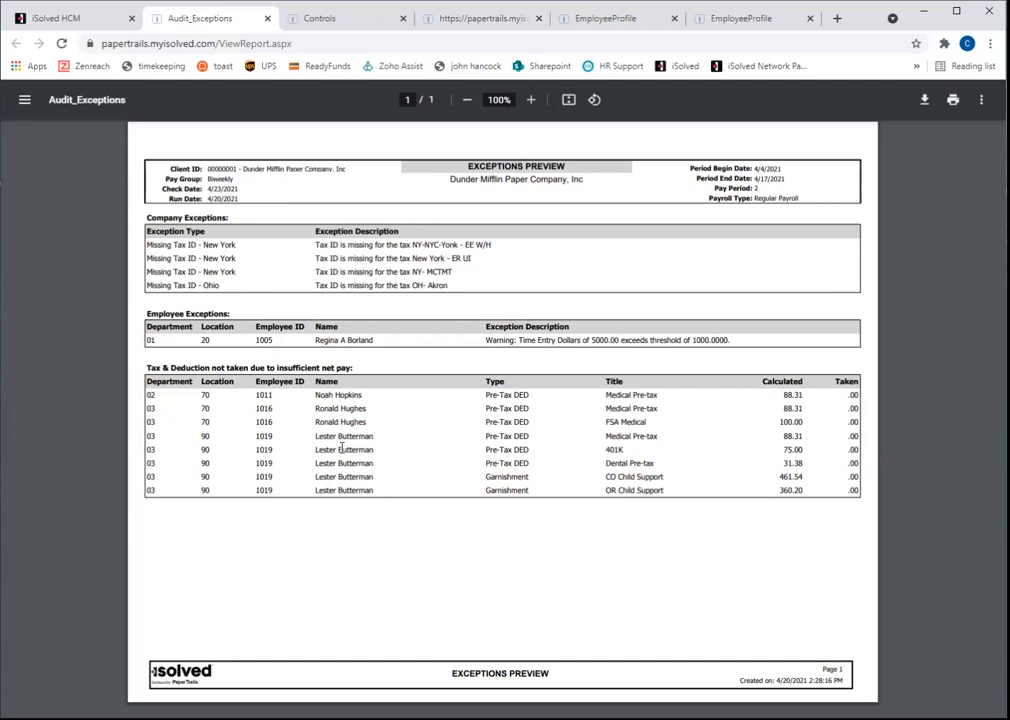
Return to payroll processing and open the Payroll Register report of the payroll preview.
click(95, 20)
click(274, 438)
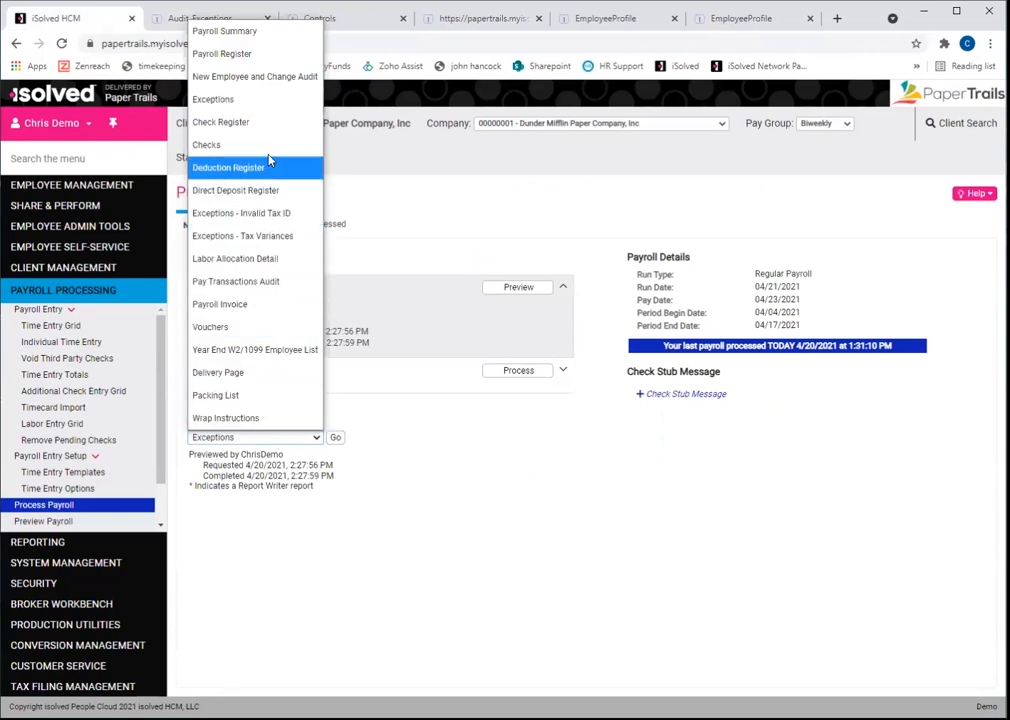
click(222, 54)
click(335, 437)
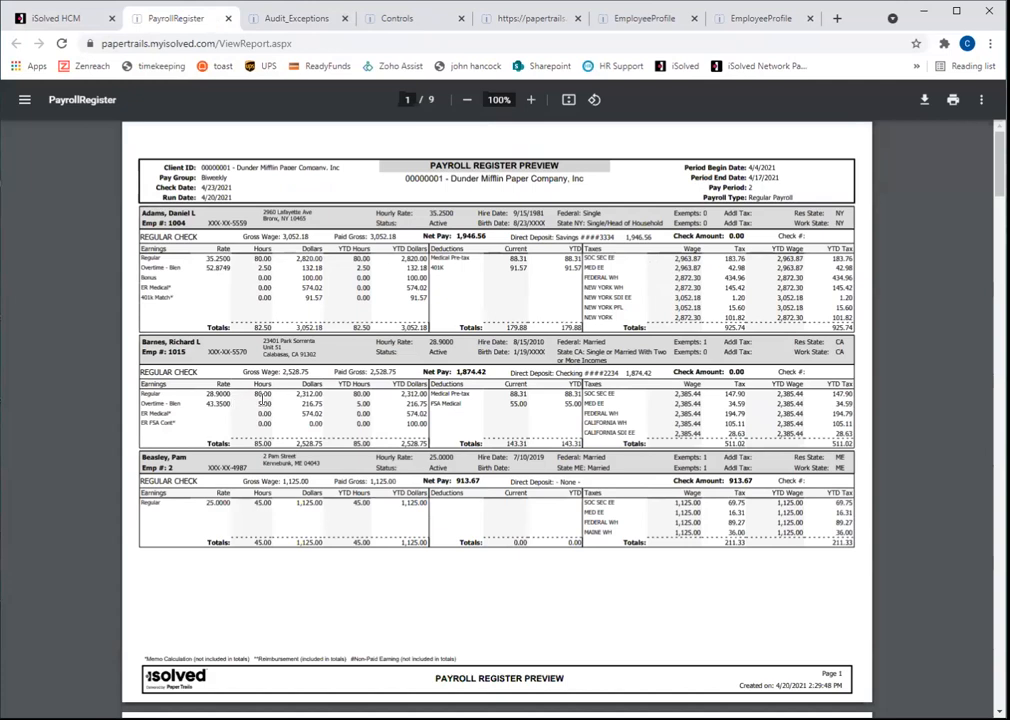
Check the first employees' earnings in the Payroll Register, including the salaried employee's Holiday and Regular hours on page 2.
scroll(215, 420, down, 1)
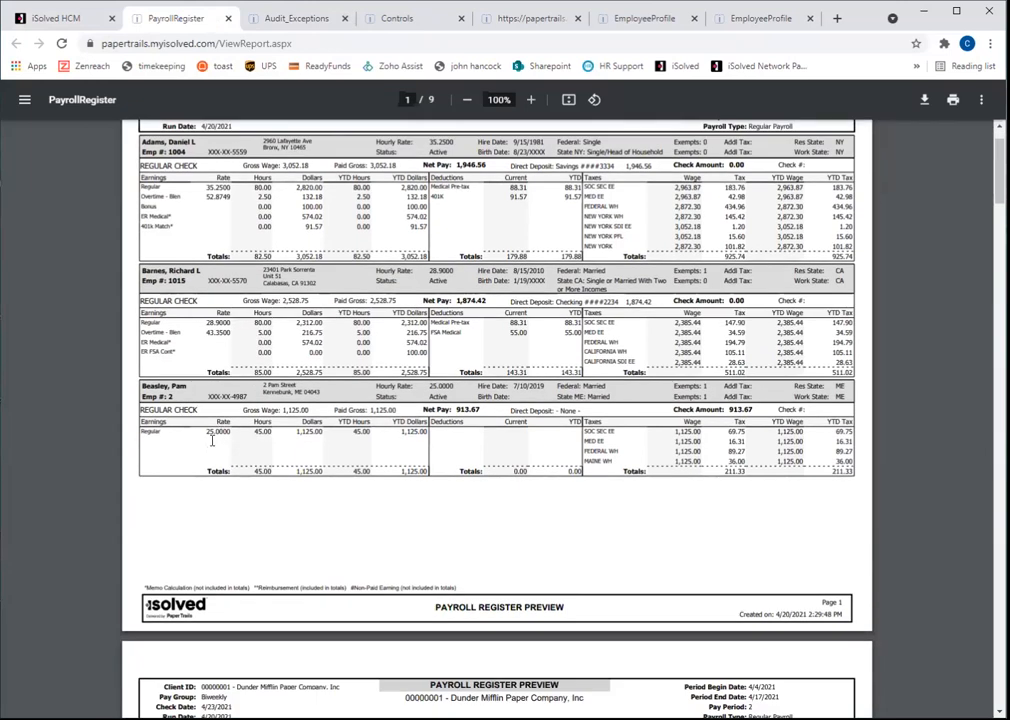
scroll(440, 440, down, 4)
scroll(345, 345, down, 2)
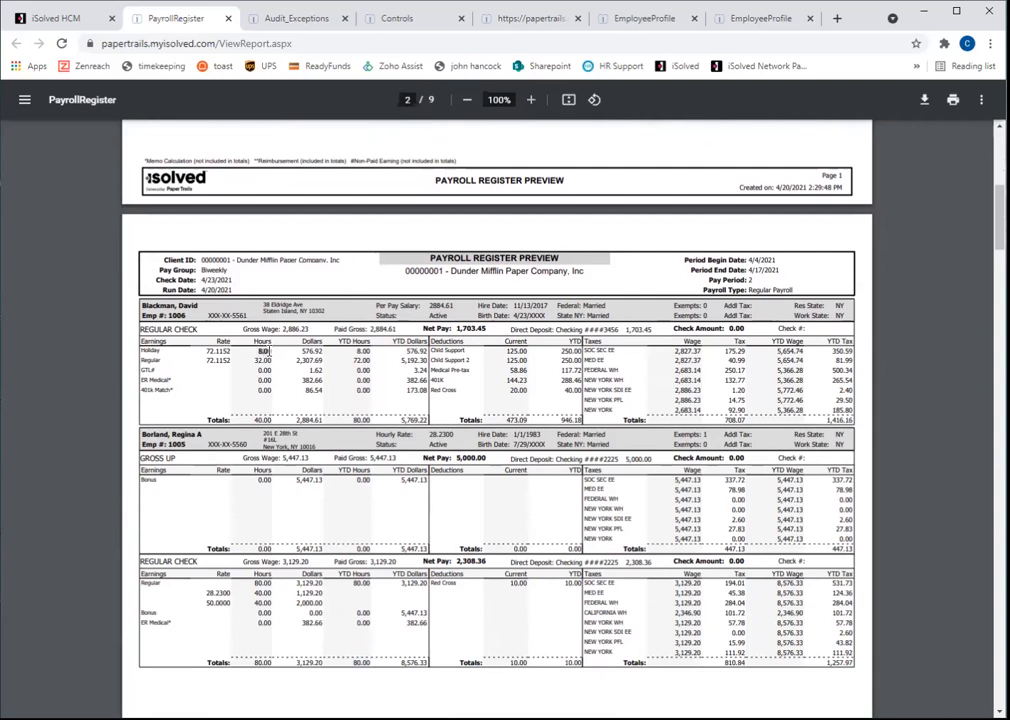
drag(252, 362, 275, 362)
click(265, 362)
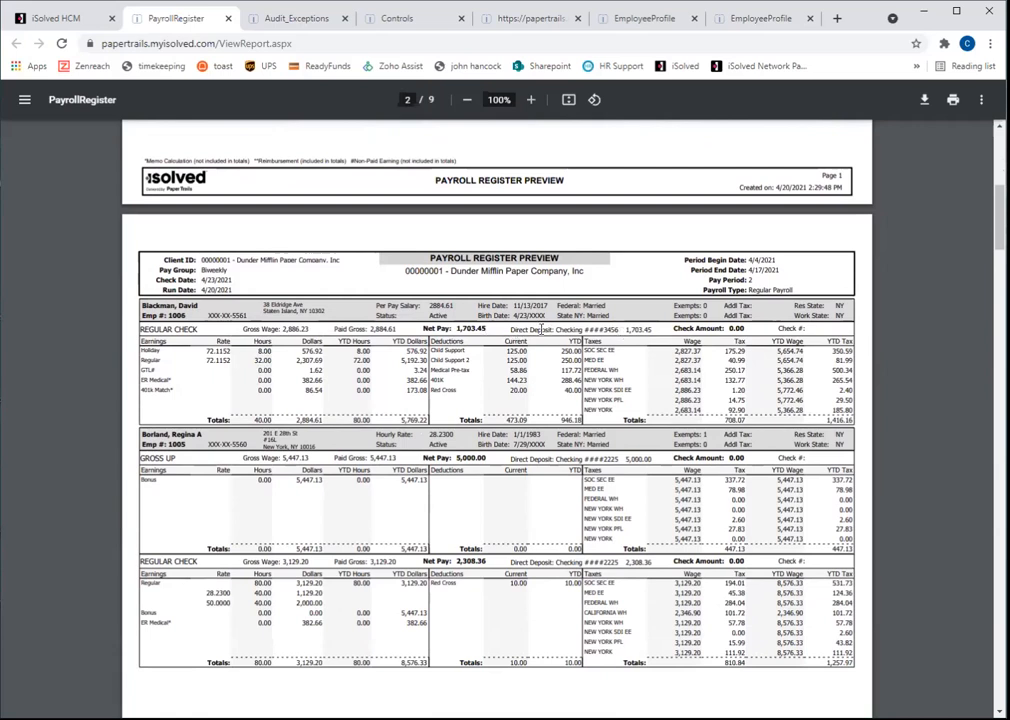
Check the two Regular hour lines at different rates and the direct deposit of the gross-up check on page 2.
scroll(278, 348, down, 1)
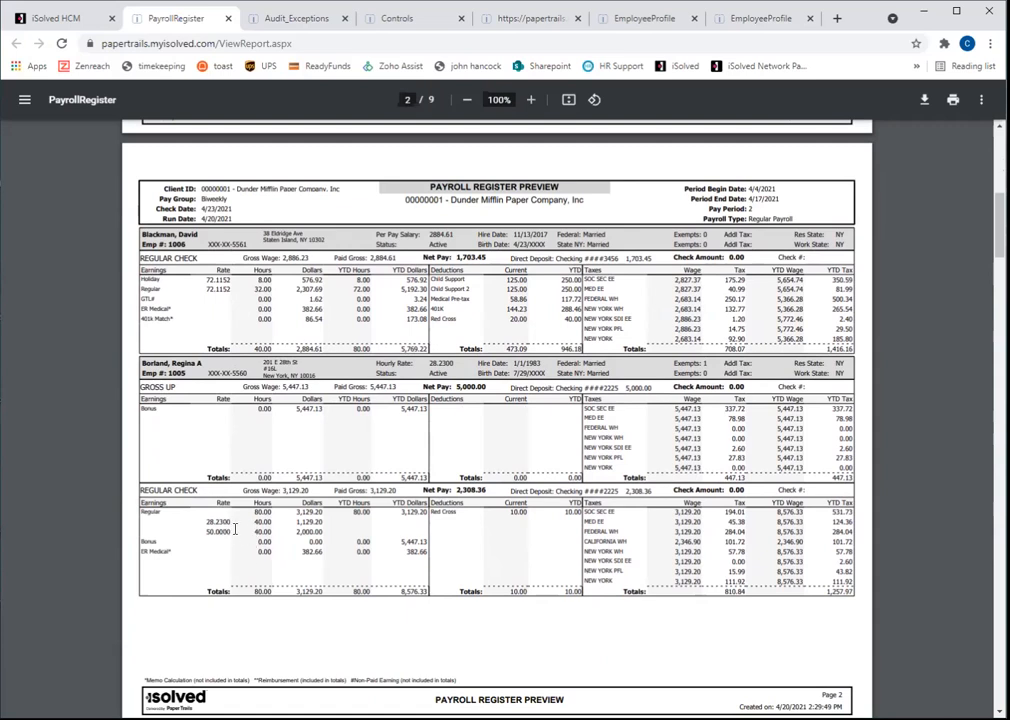
drag(207, 531, 322, 533)
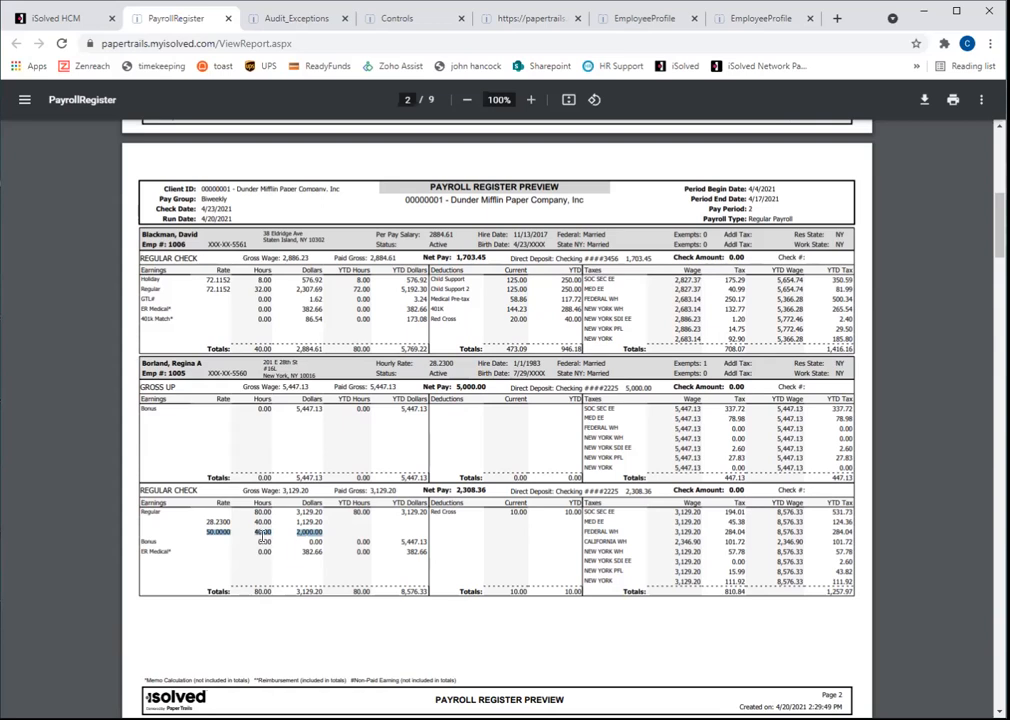
drag(207, 521, 301, 521)
click(300, 521)
drag(536, 387, 650, 387)
click(650, 387)
Look through the remaining employees in the Payroll Register and examine the Company Total section on page 8.
scroll(309, 304, down, 5)
scroll(309, 304, down, 2)
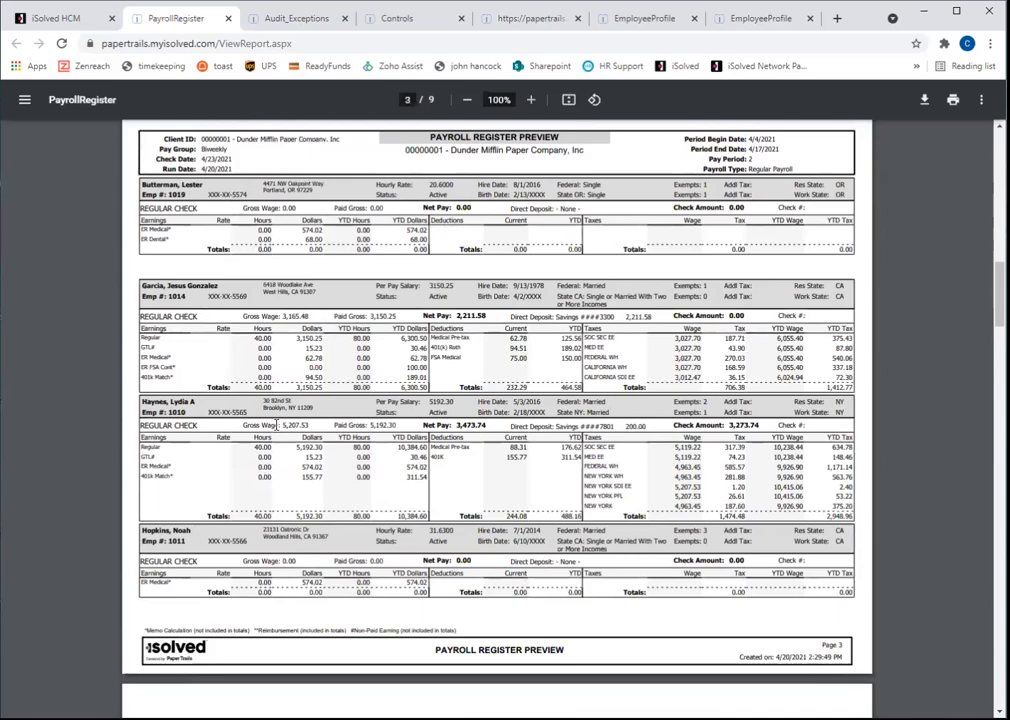
scroll(248, 424, down, 1)
scroll(214, 299, down, 5)
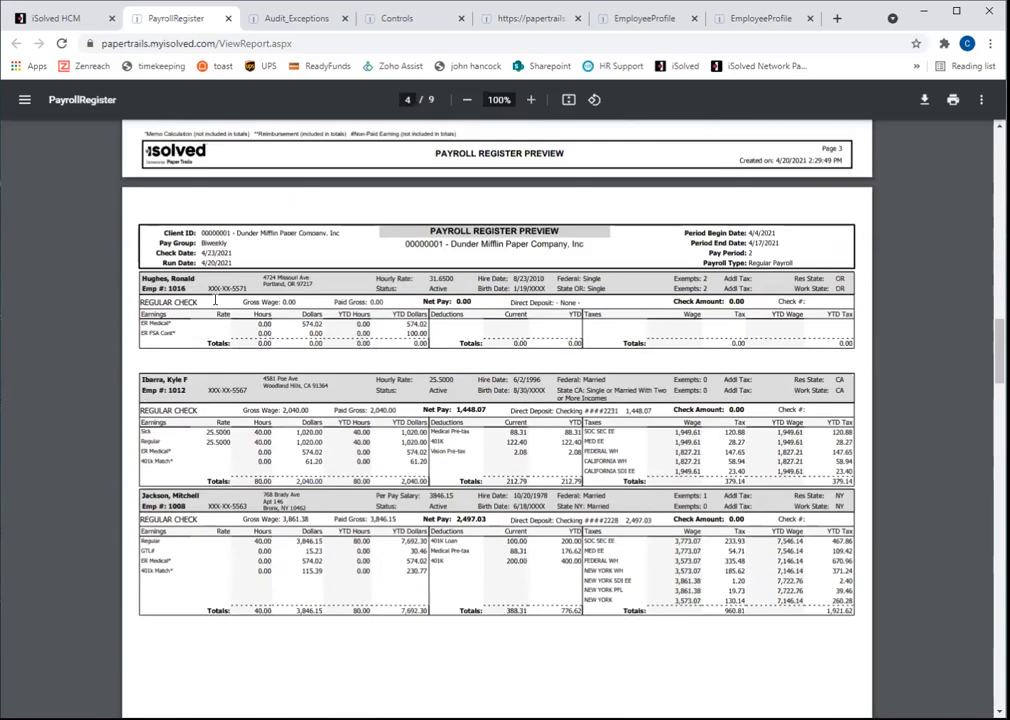
scroll(214, 299, down, 13)
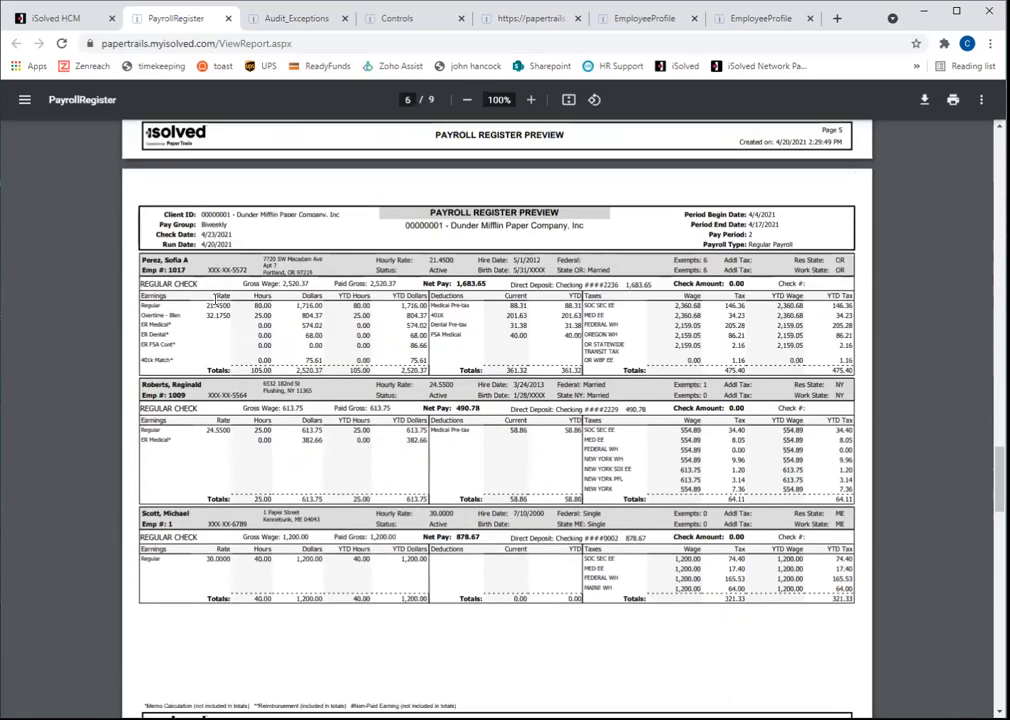
scroll(214, 299, down, 13)
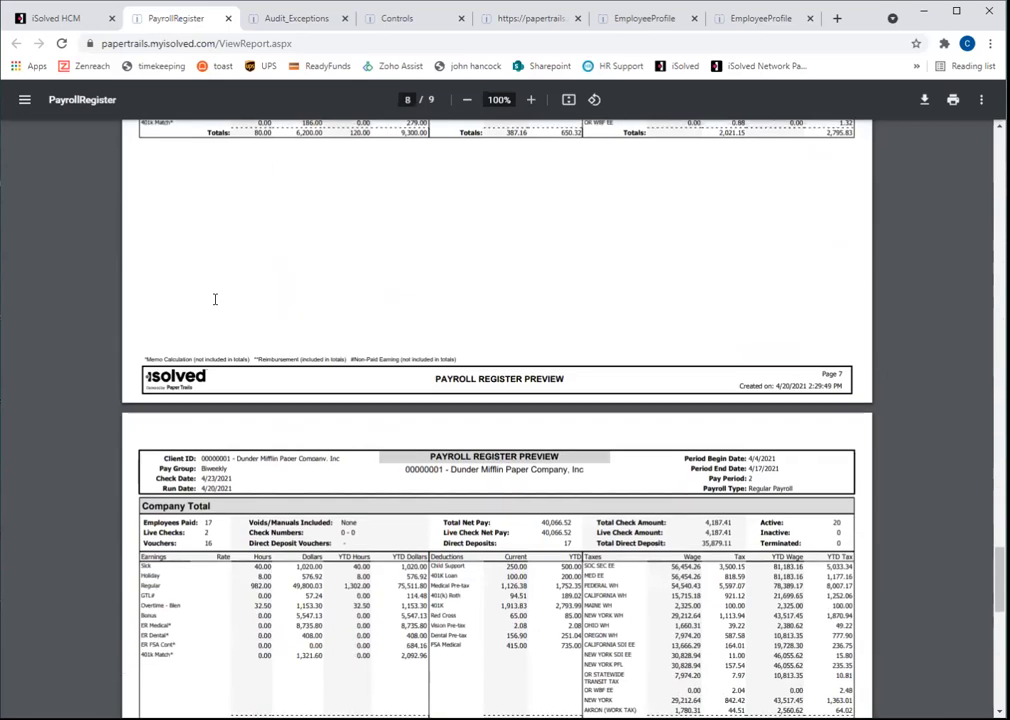
scroll(214, 299, down, 2)
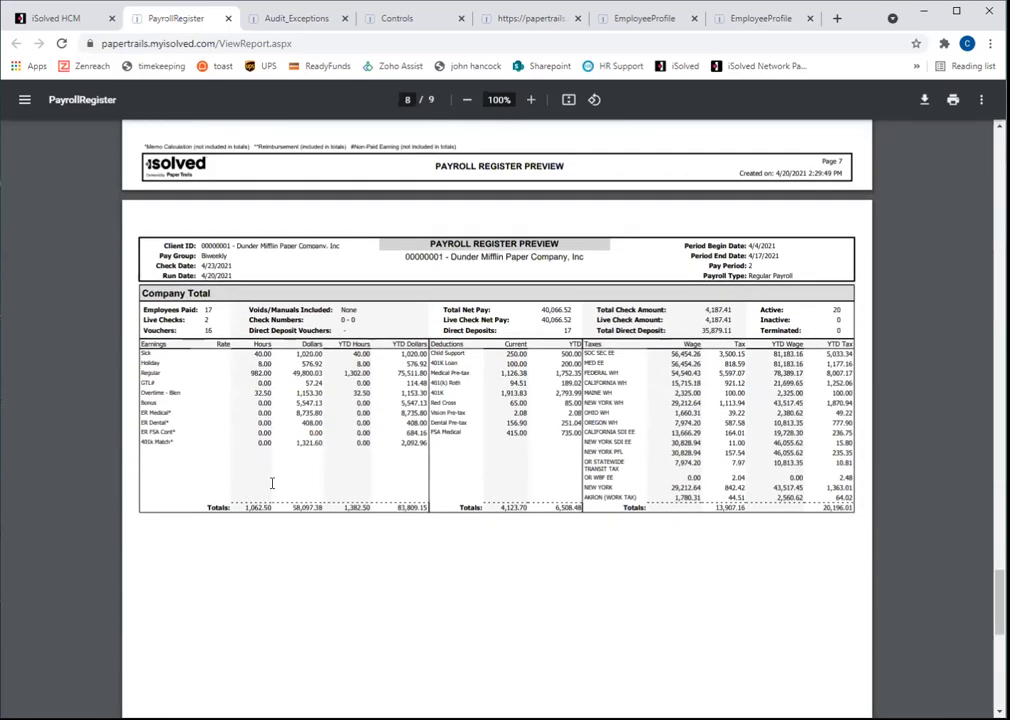
scroll(271, 483, down, 1)
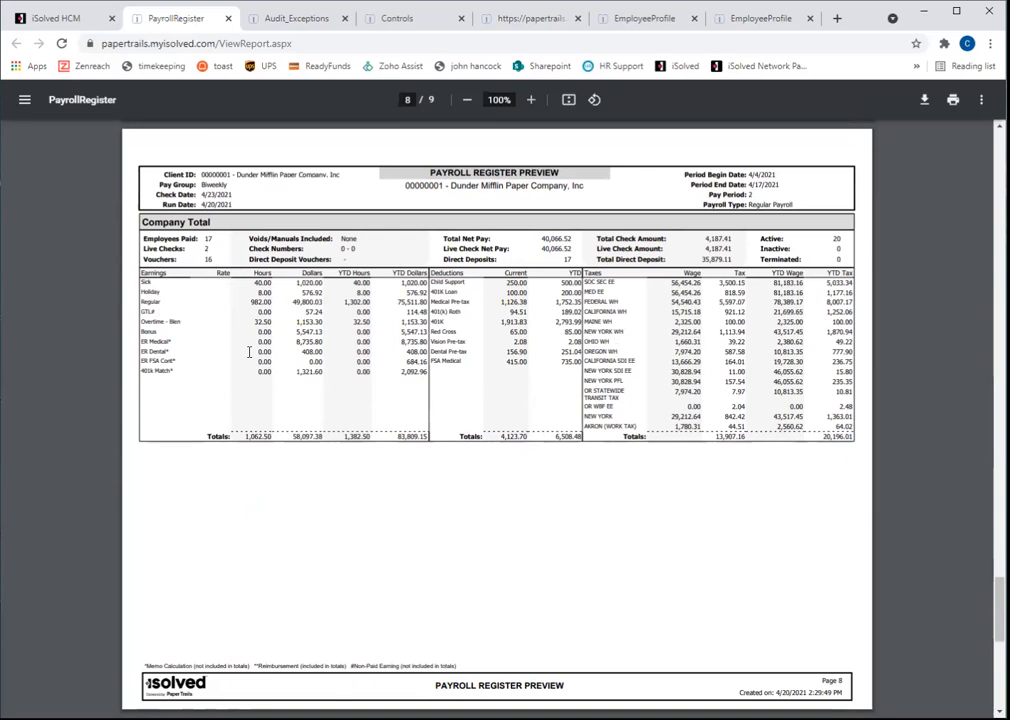
Return to payroll processing and open the Payroll Summary report of the payroll preview.
click(60, 18)
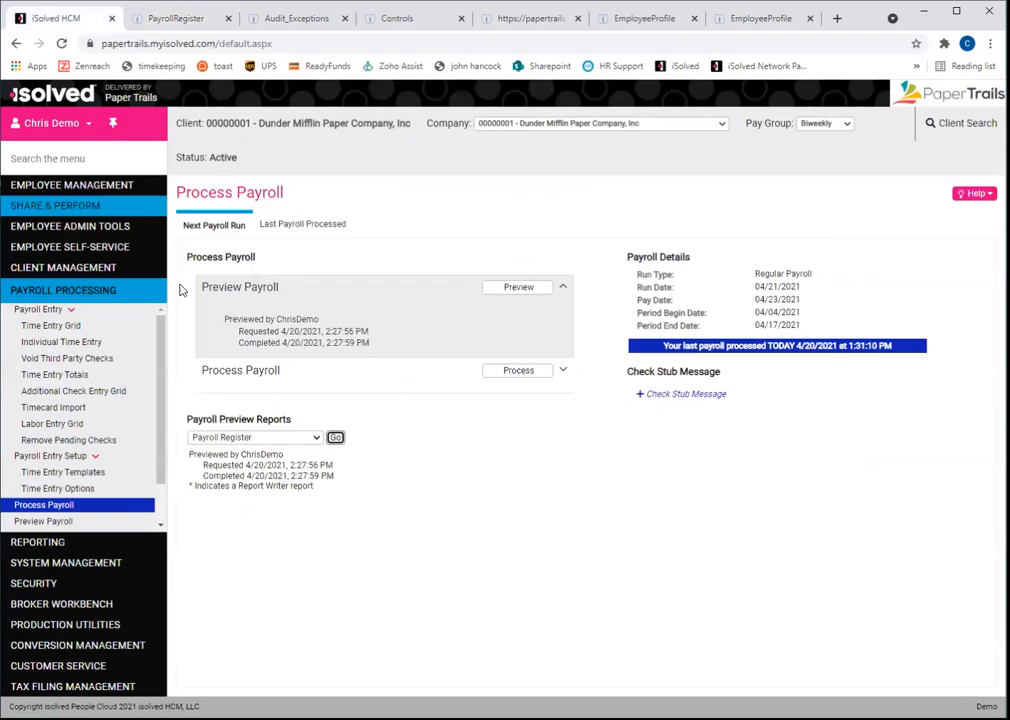
click(264, 440)
click(275, 29)
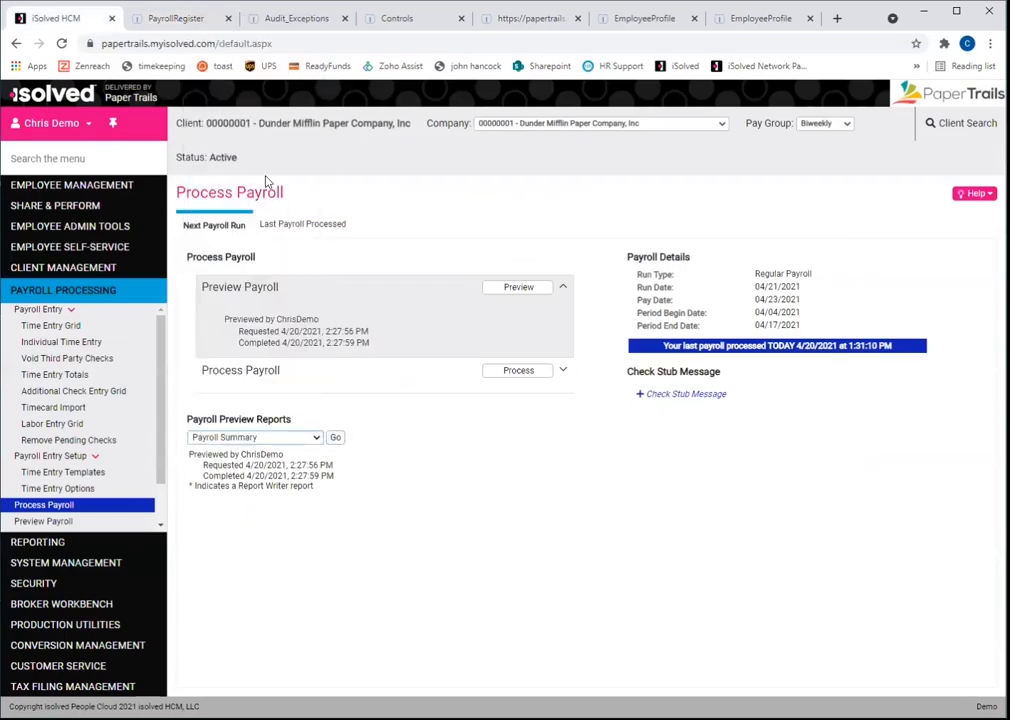
click(337, 438)
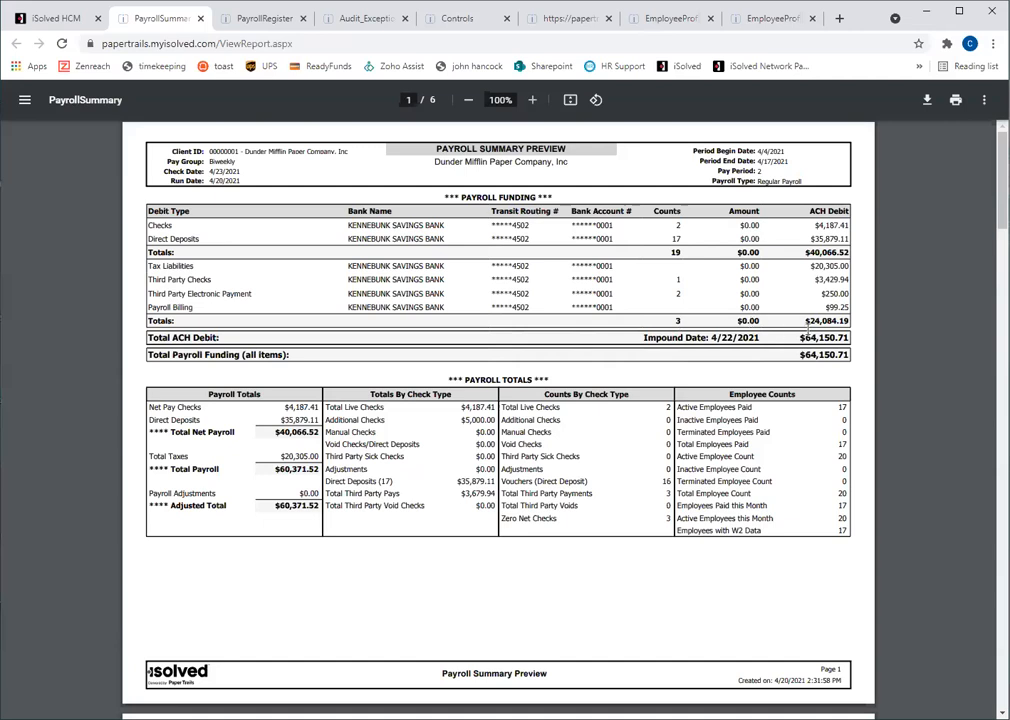
Review the total ACH debit, payroll taxes, and earnings and deductions in the Payroll Summary report.
drag(802, 337, 847, 337)
click(801, 338)
scroll(646, 299, down, 10)
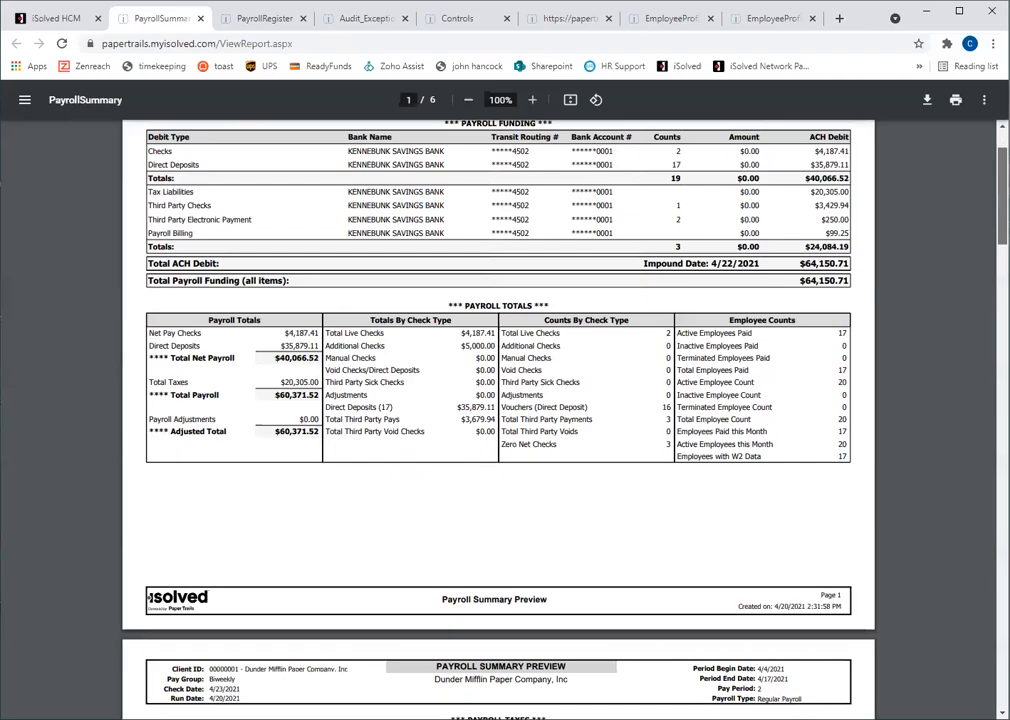
scroll(498, 400, down, 10)
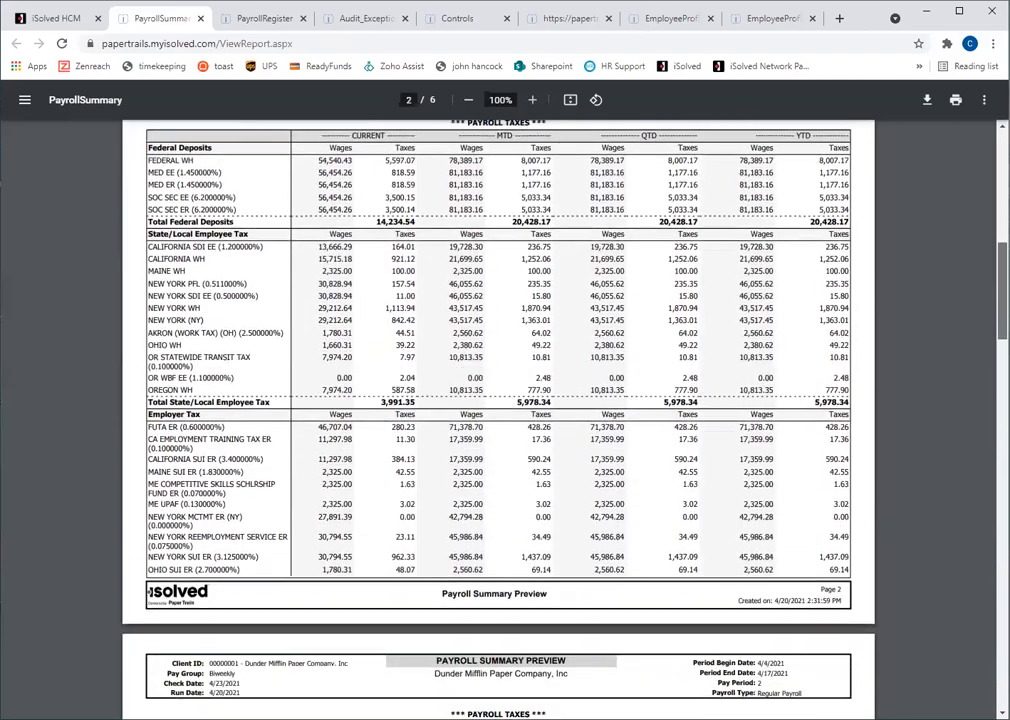
scroll(498, 400, down, 12)
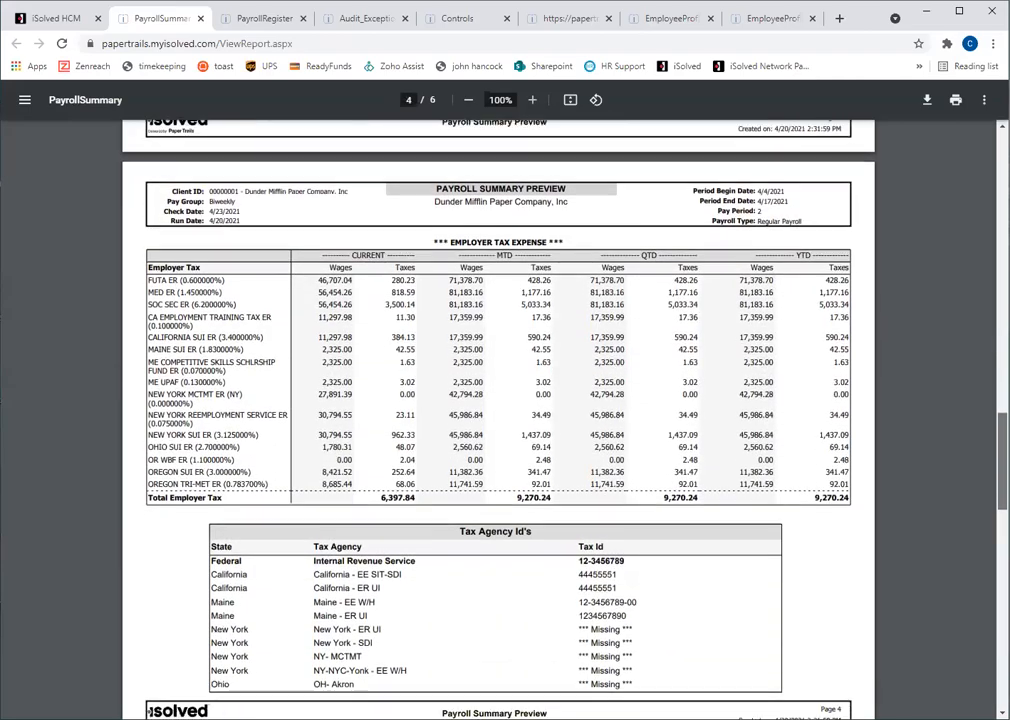
scroll(498, 400, down, 6)
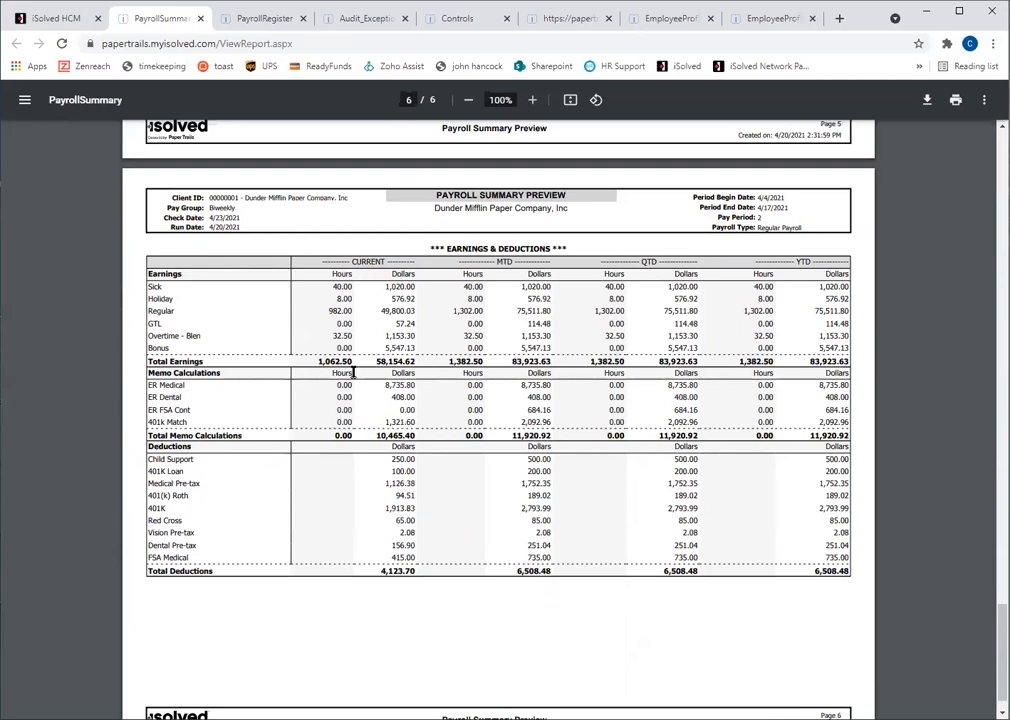
In the Time Entry Grid, set the Regular hours of the first listed employee to 40.
click(76, 27)
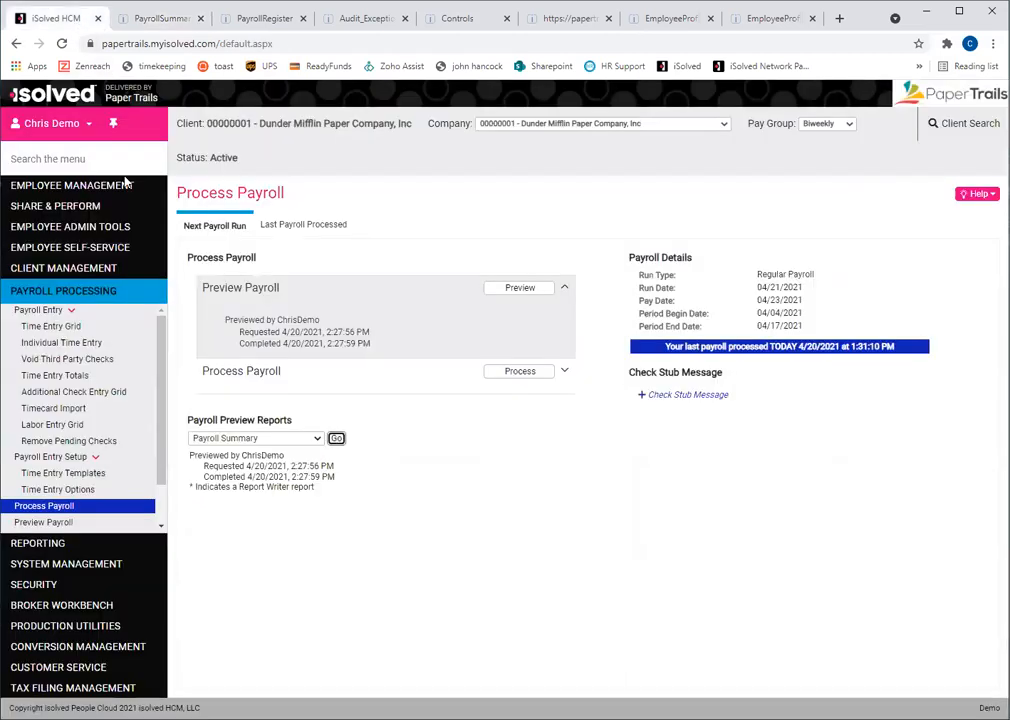
click(31, 327)
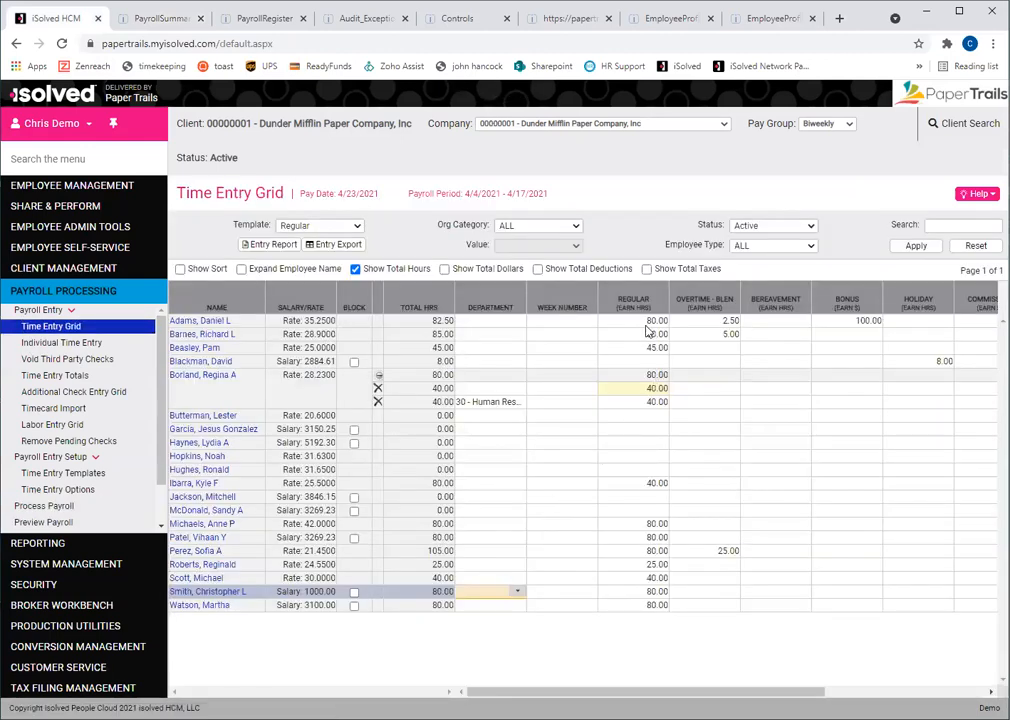
click(646, 322)
text(40)
key(Return)
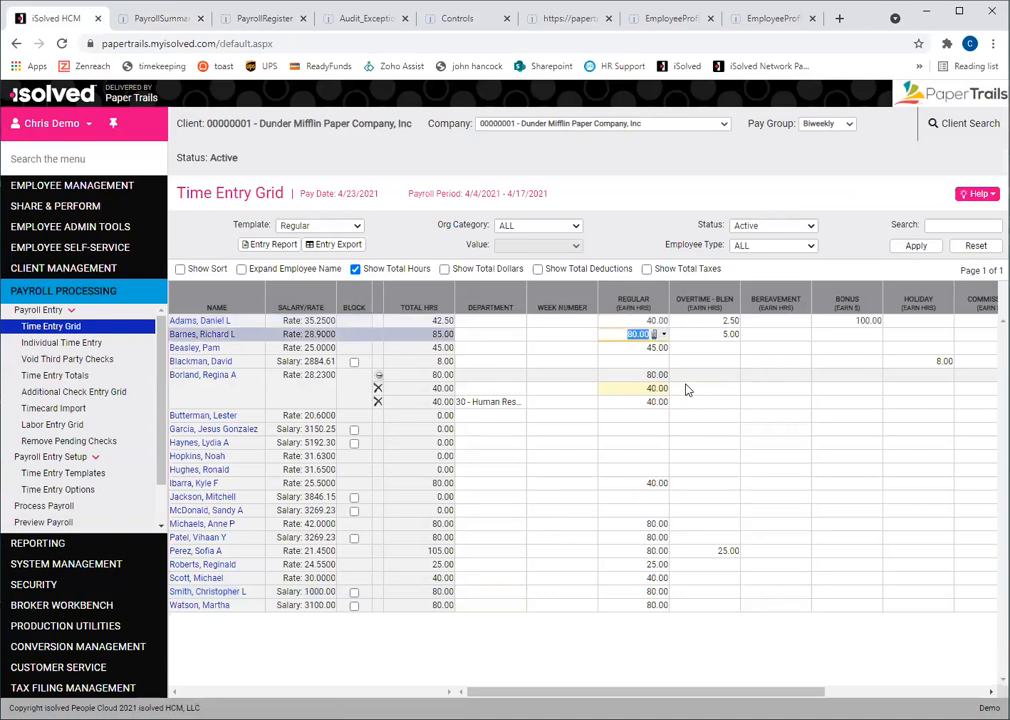
Rerun the payroll preview with the changed hours and open its Payroll Register report.
click(32, 507)
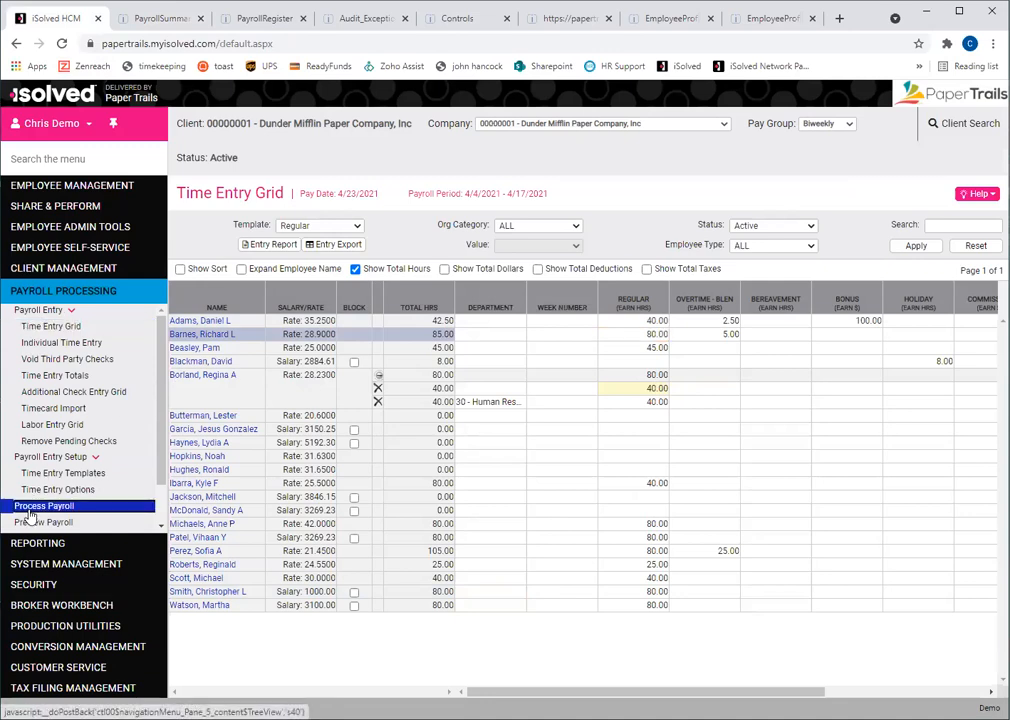
click(540, 290)
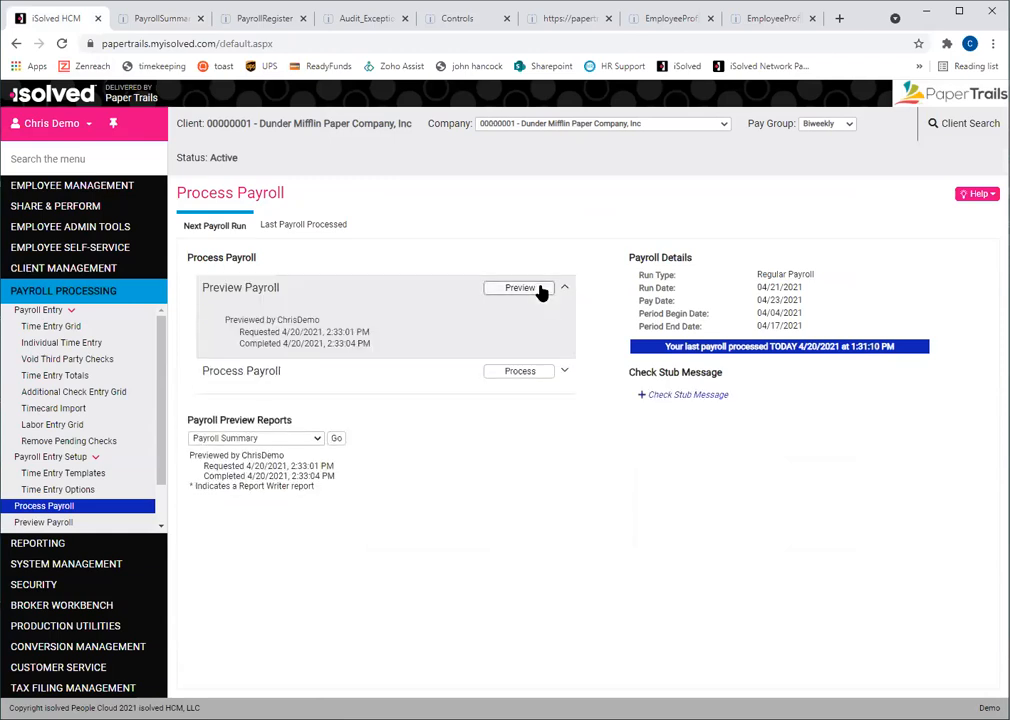
click(309, 439)
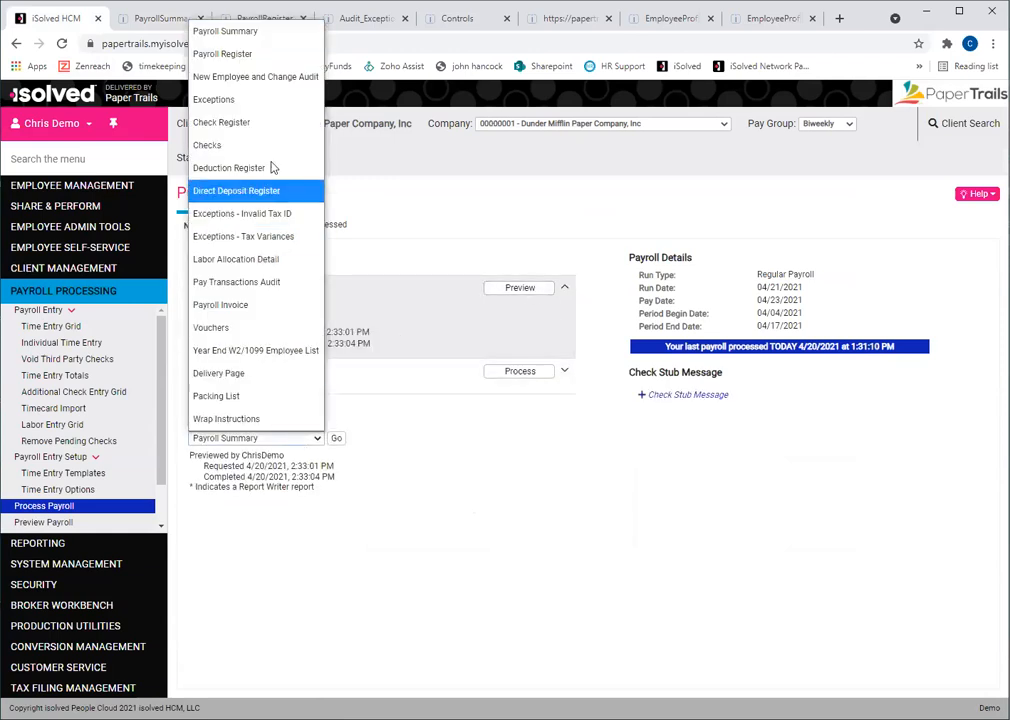
click(230, 53)
click(334, 441)
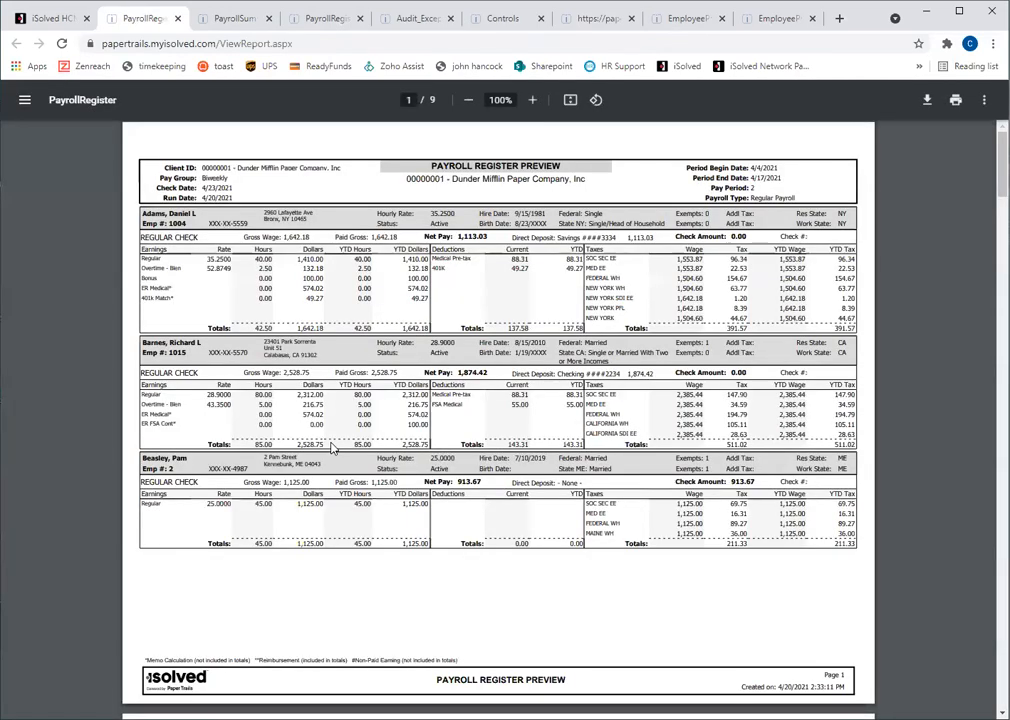
Check the first employee's Regular and overtime hours in the updated Payroll Register.
right_click(362, 441)
click(286, 258)
drag(254, 260, 271, 265)
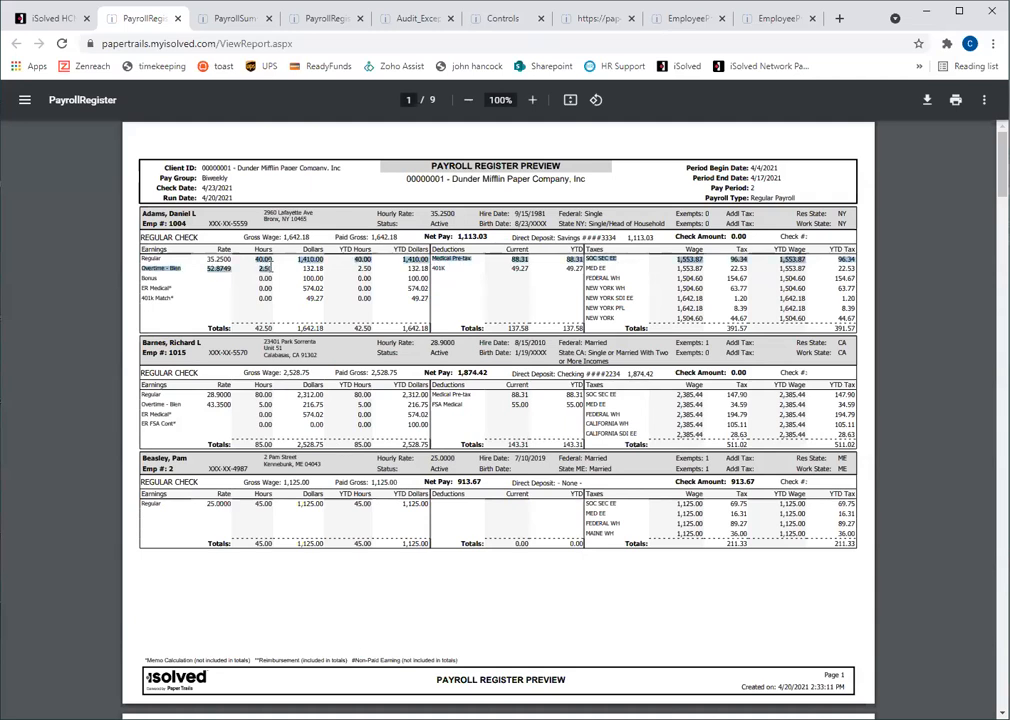
Process the previewed regular payroll, confirming that it has been double checked and should be submitted.
click(210, 217)
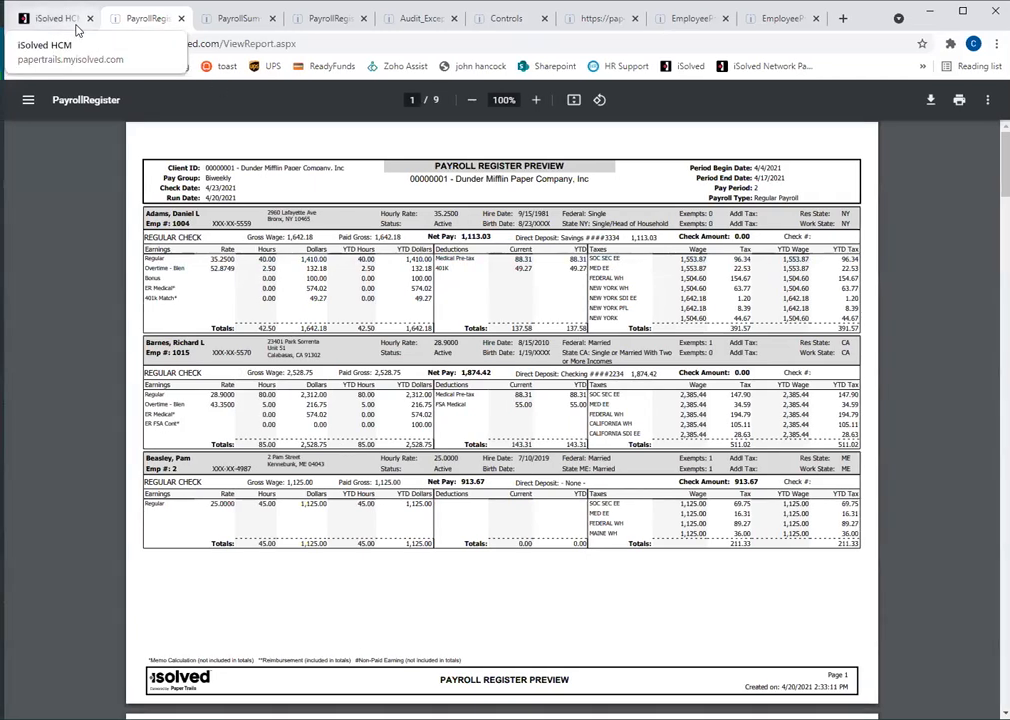
click(30, 22)
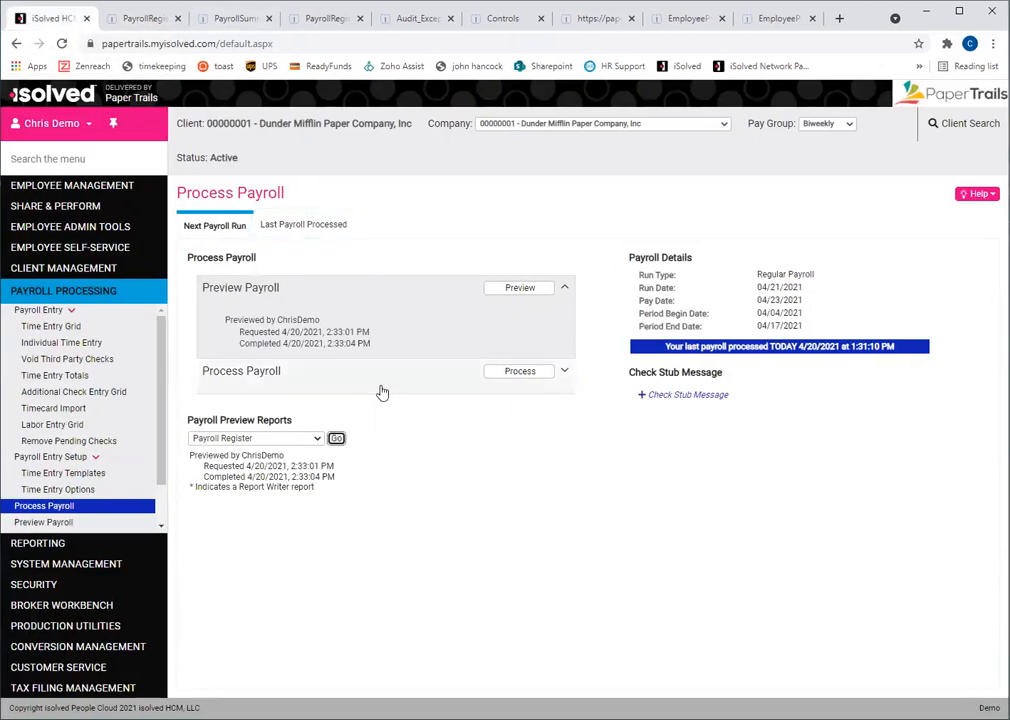
click(517, 374)
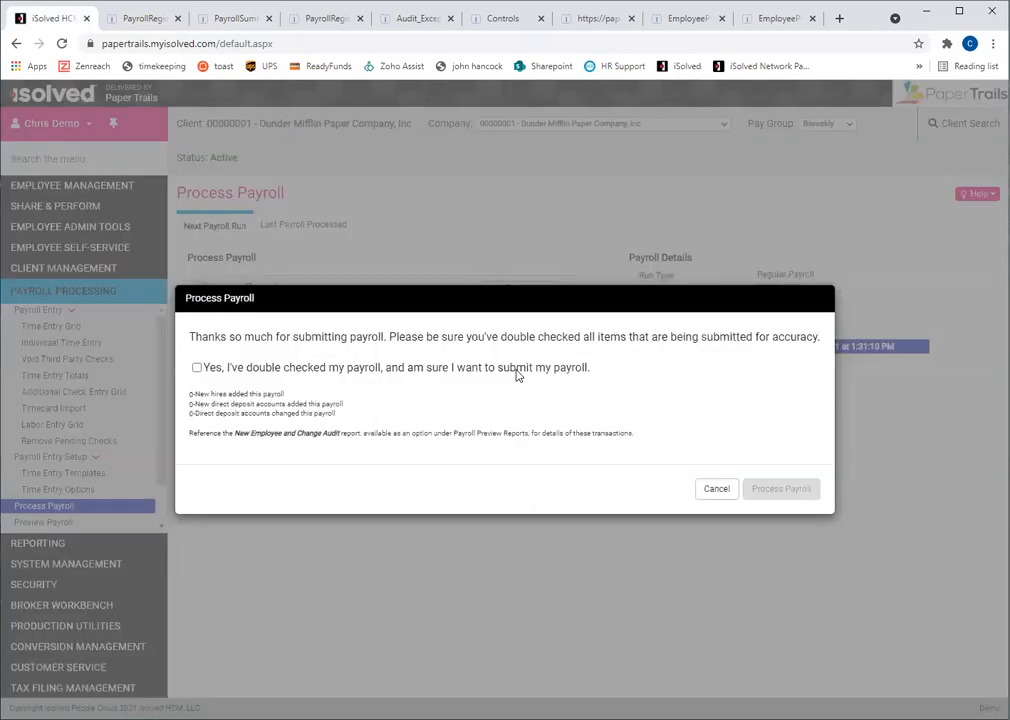
click(197, 368)
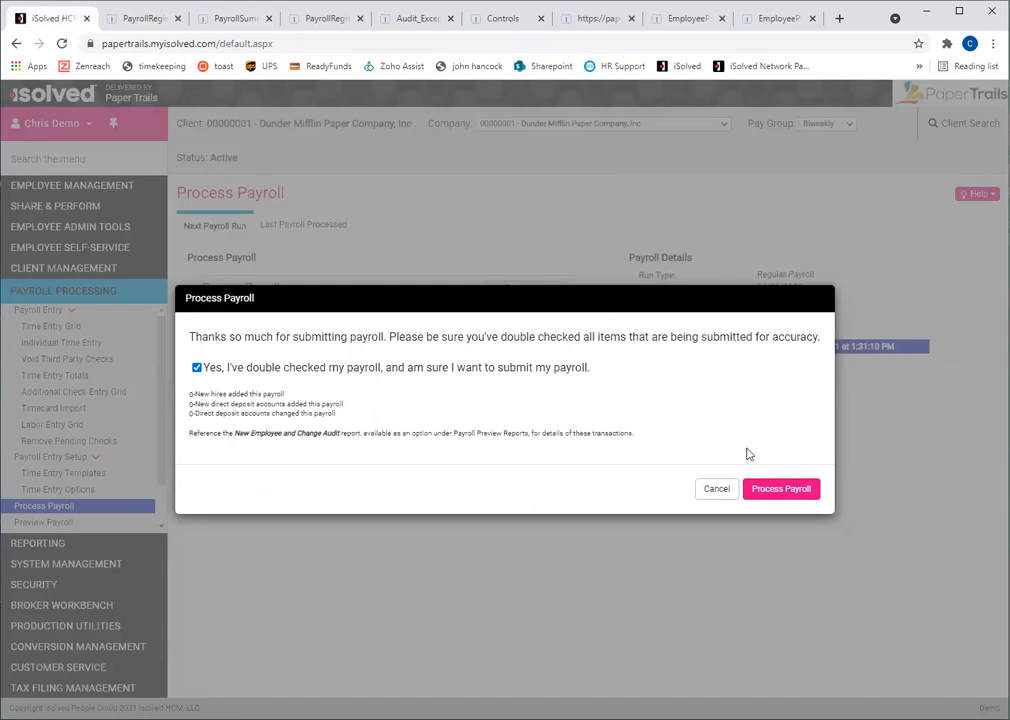
click(797, 494)
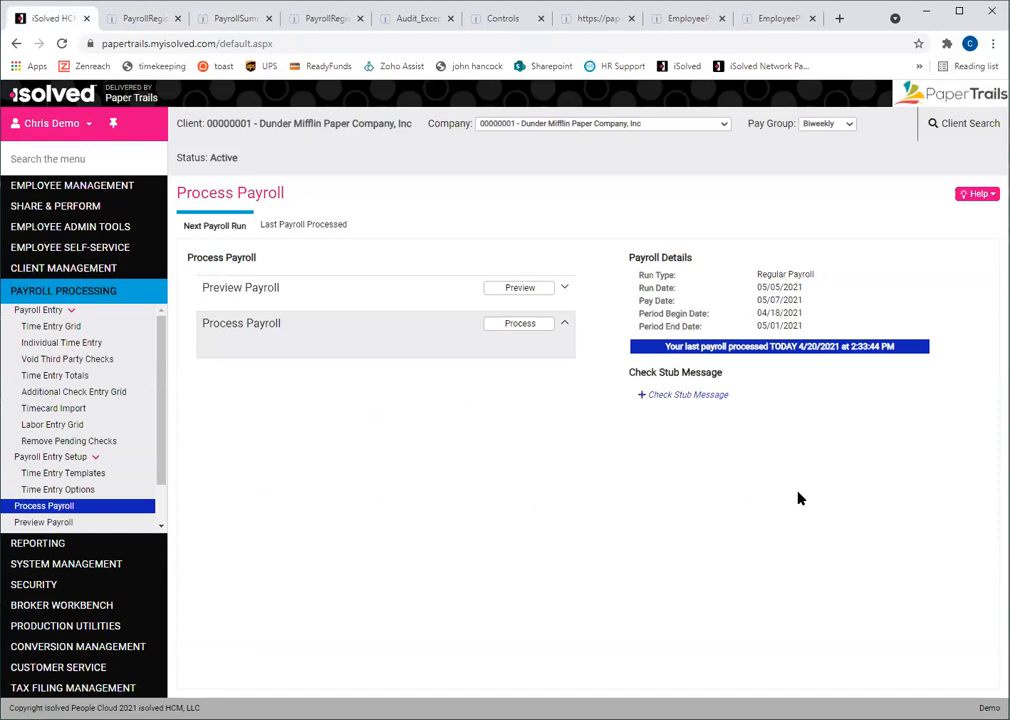
Check the pay date of the next payroll run and open the Report Archive.
triple_click(763, 300)
scroll(43, 478, down, 1)
scroll(43, 478, down, 1)
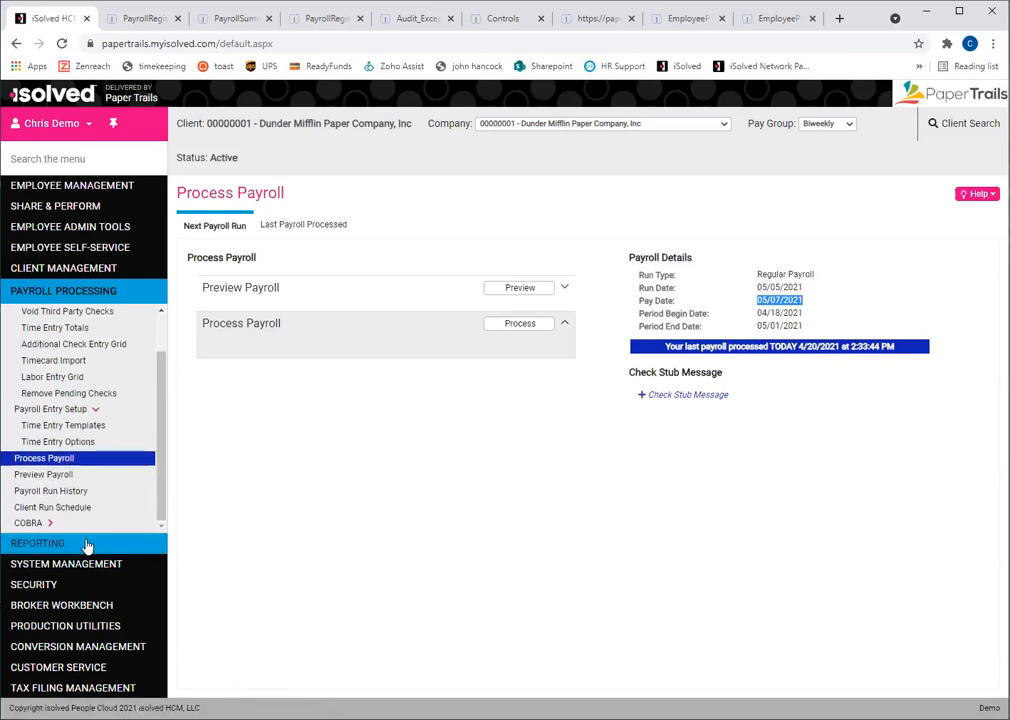
click(86, 545)
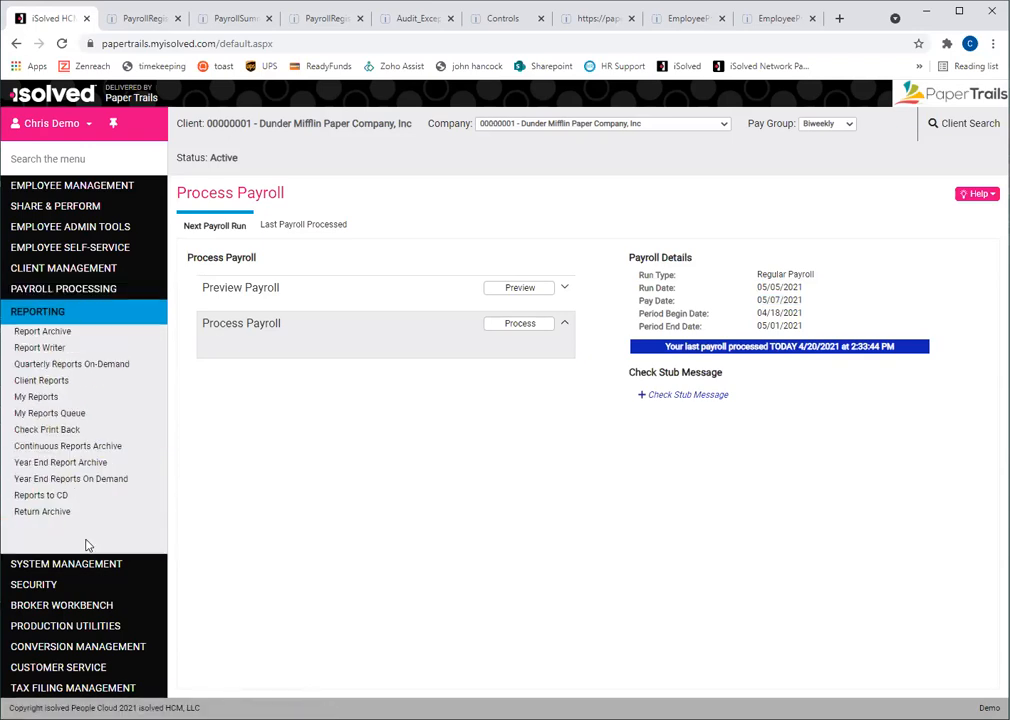
click(29, 335)
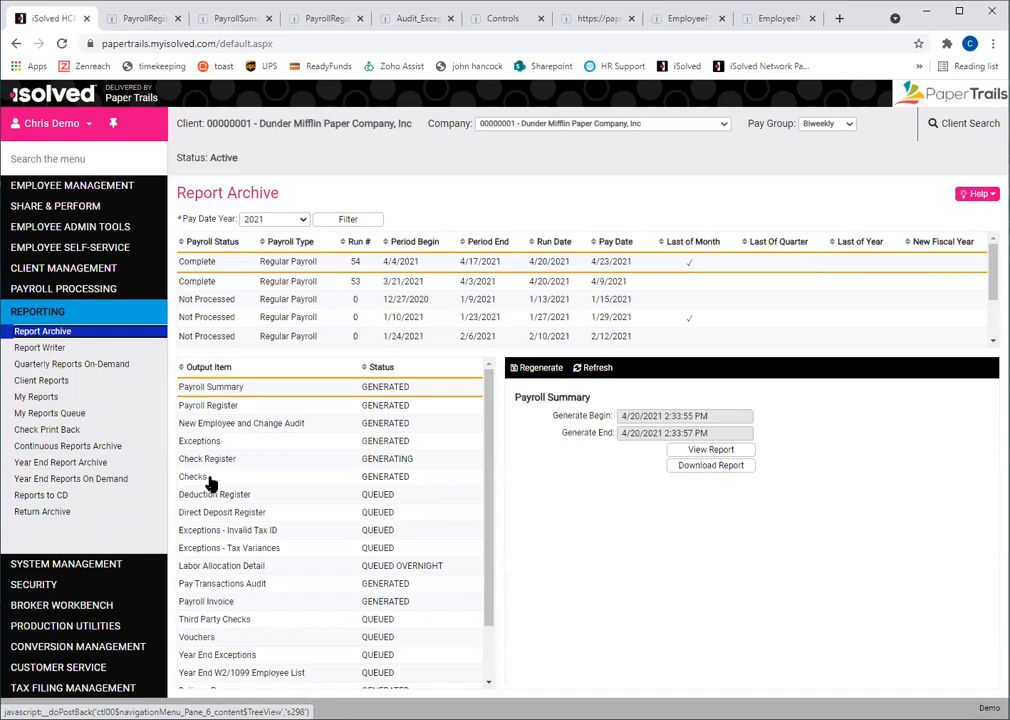
Examine the archived reports of the latest completed run, including the Payroll Register, and return to the Payroll Processing options.
scroll(262, 560, down, 2)
scroll(262, 575, up, 3)
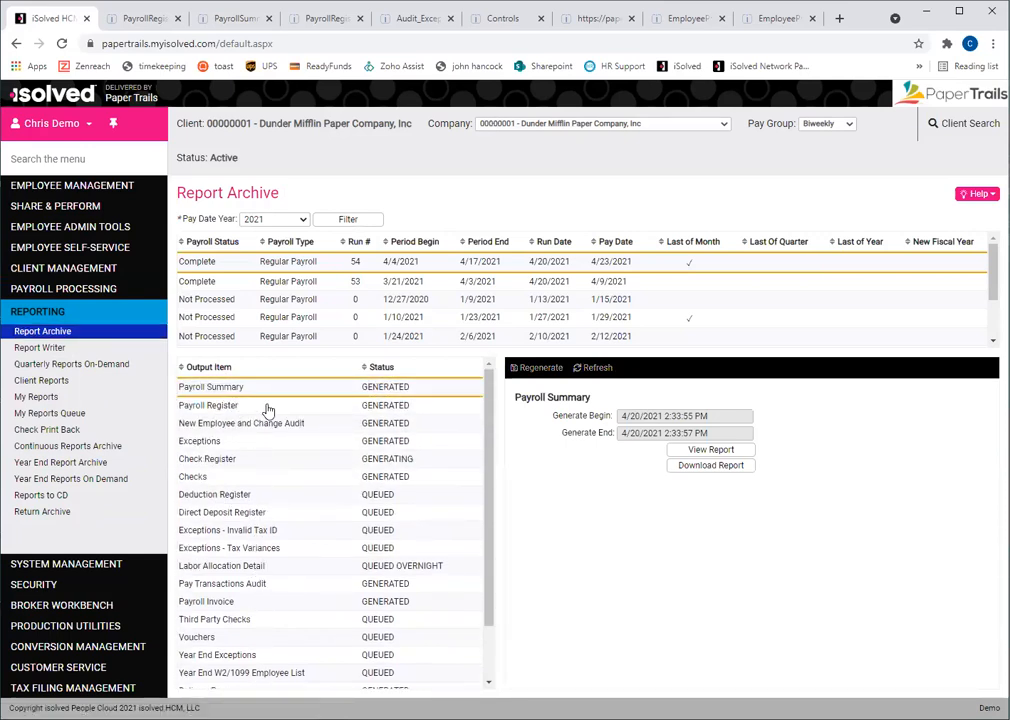
click(262, 404)
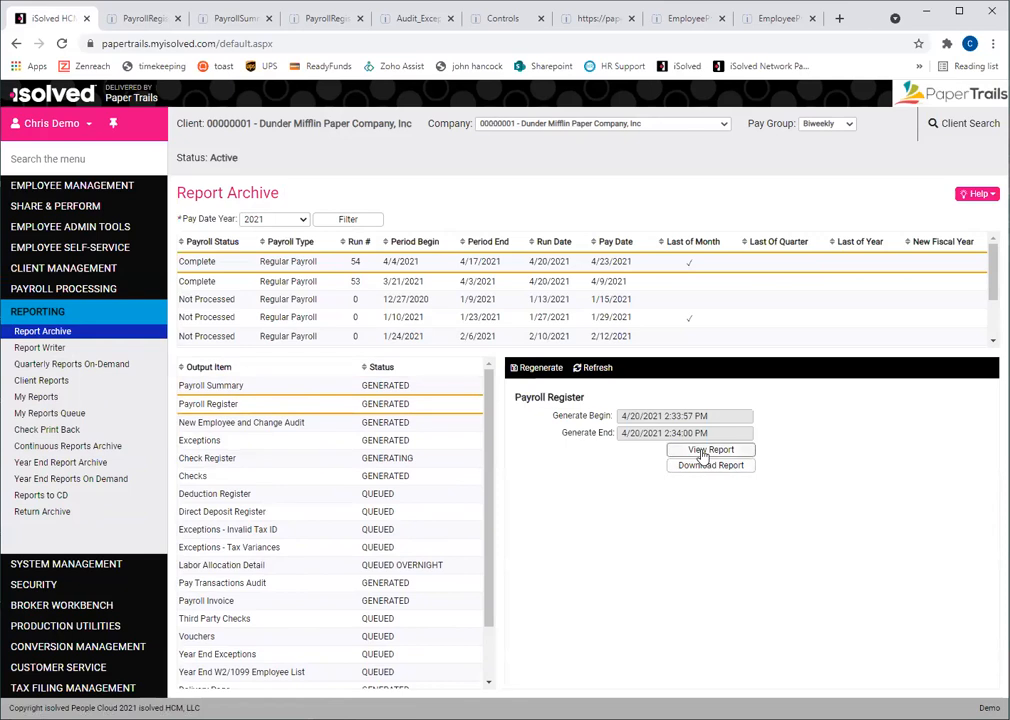
click(332, 397)
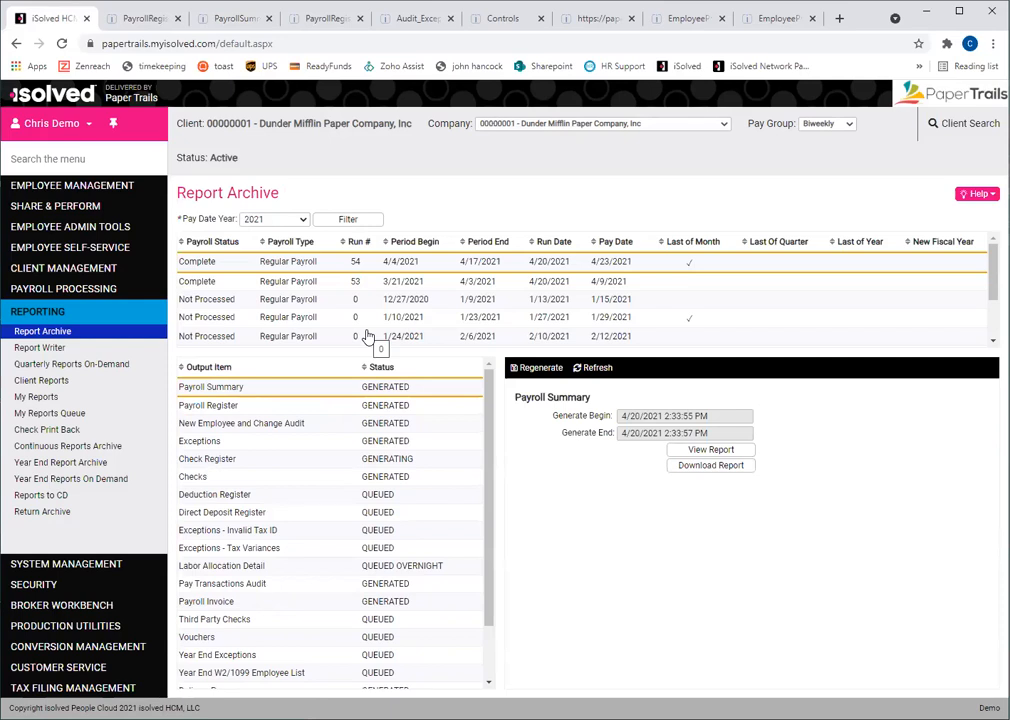
click(127, 296)
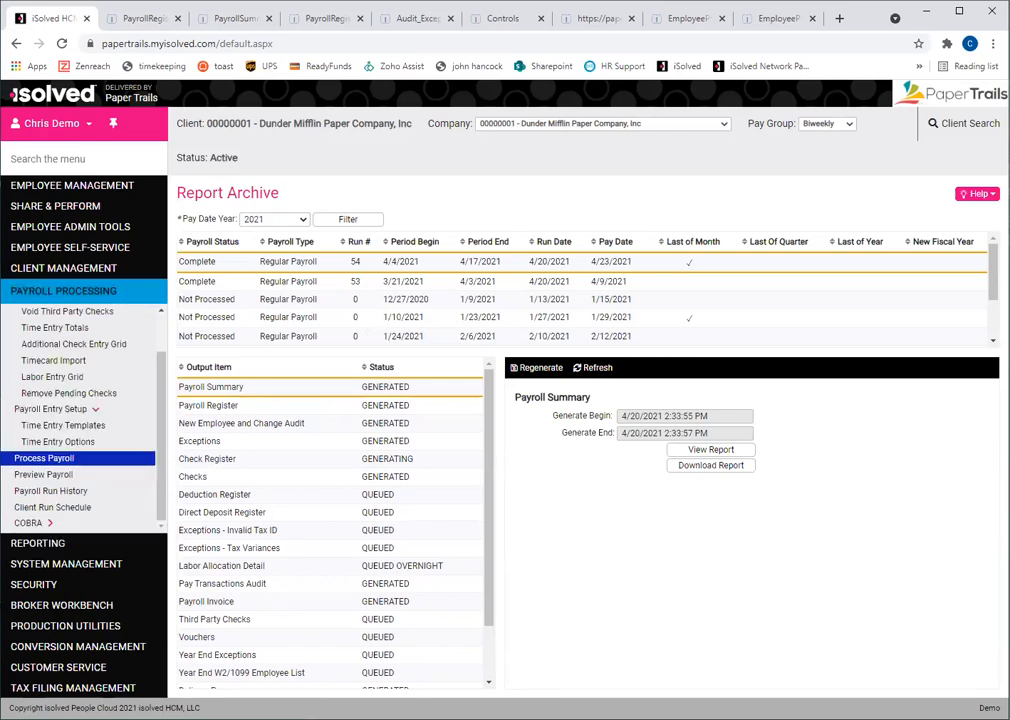